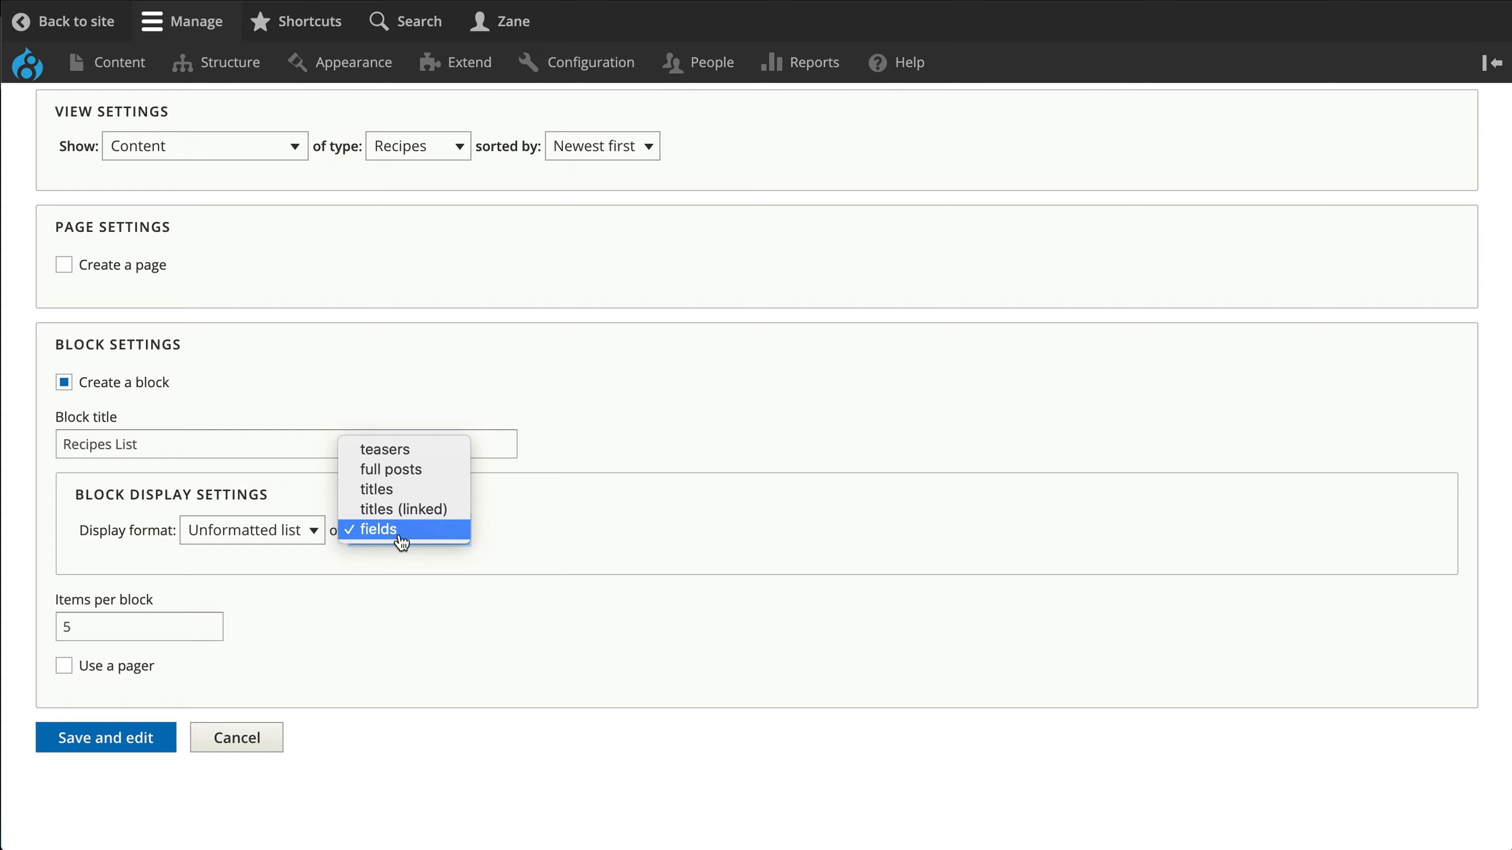
Step: Set the block to display fields with no items-per-block limit, and save the view to continue editing
{"action": "left_click", "coordinate": [398, 563]}
{"action": "left_click", "coordinate": [149, 629]}
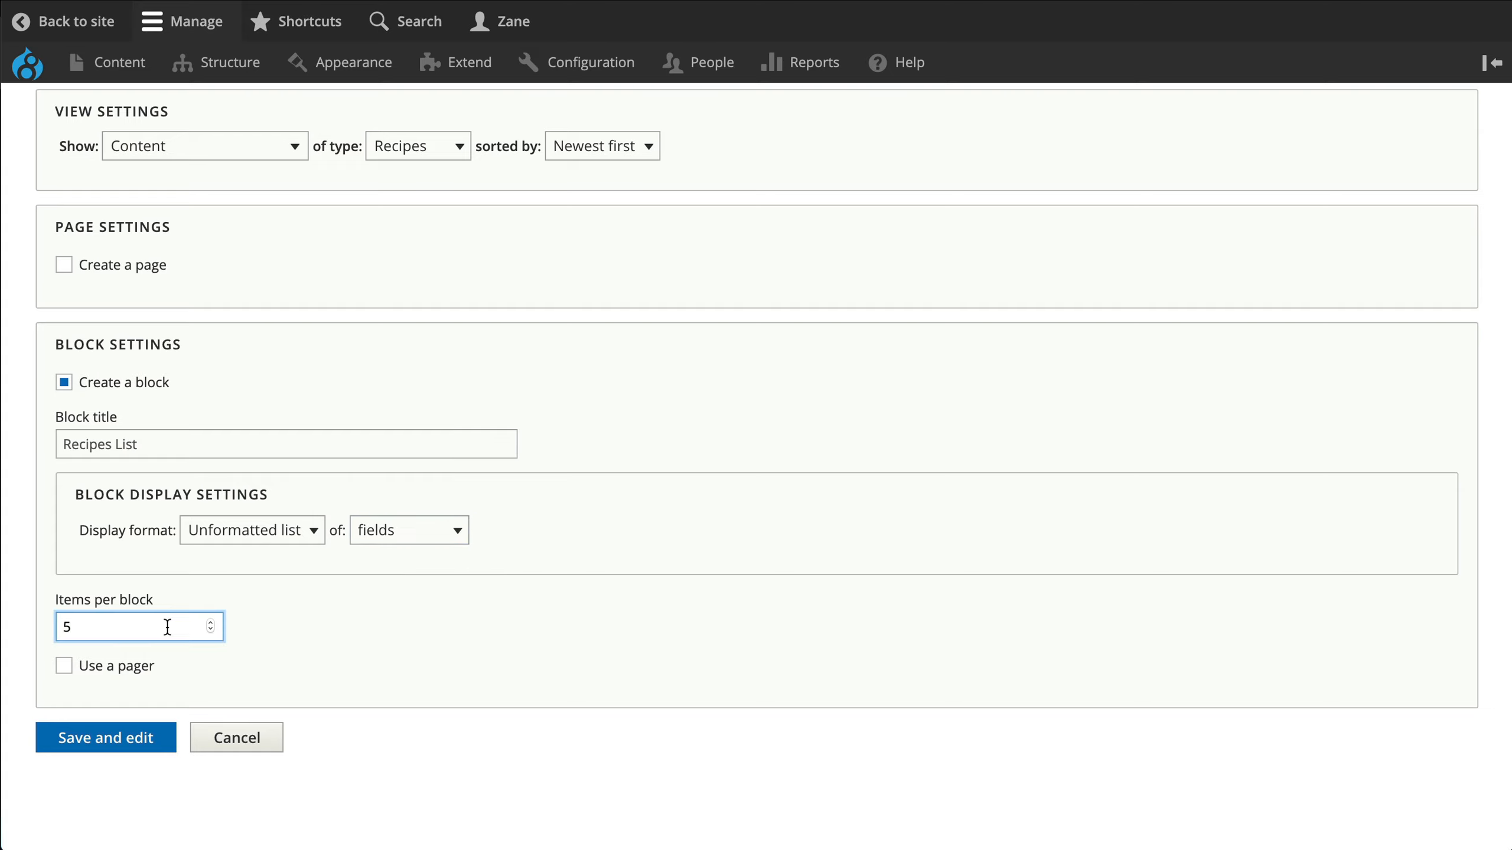
{"action": "key", "text": "BackSpace"}
{"action": "left_click", "coordinate": [459, 686]}
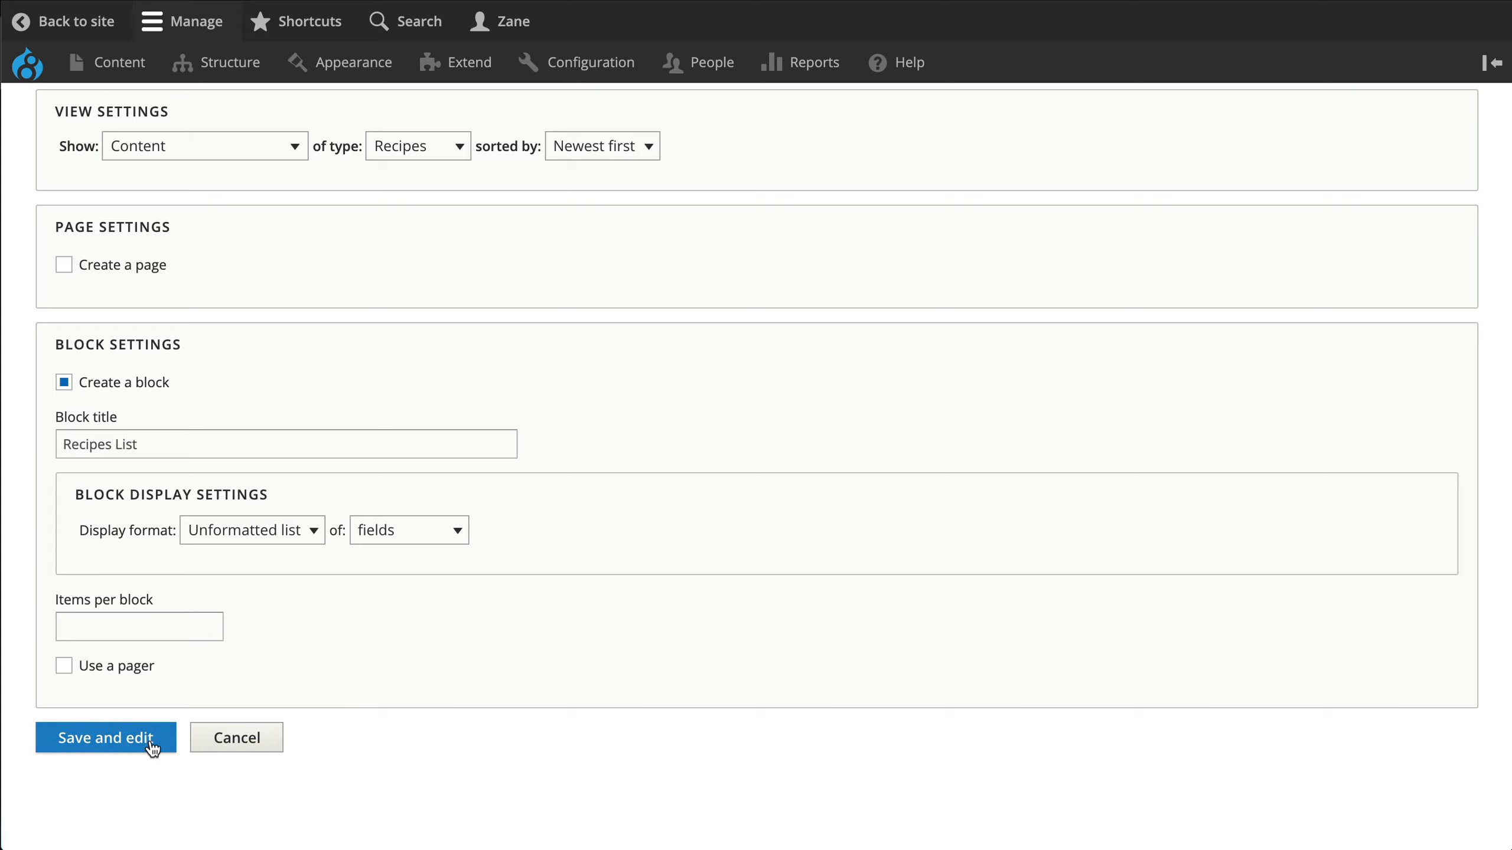
{"action": "left_click", "coordinate": [113, 749]}
Step: Examine the Recipes List view's field, filter and sort settings alongside the content shown in its preview
{"action": "scroll", "coordinate": [410, 716], "scroll_direction": "down", "scroll_amount": 10}
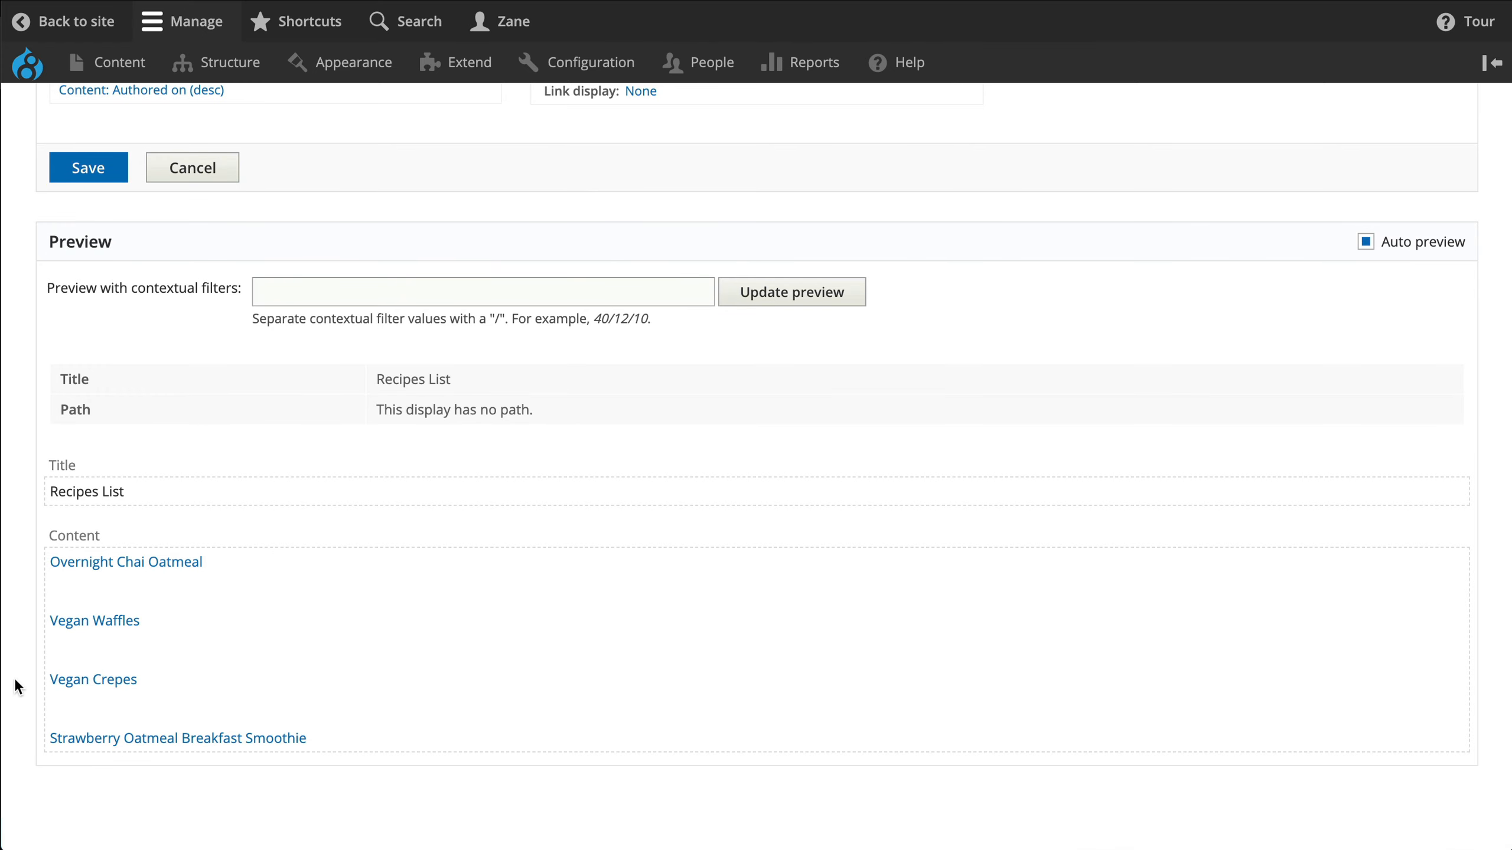
{"action": "scroll", "coordinate": [353, 486], "scroll_direction": "up", "scroll_amount": 10}
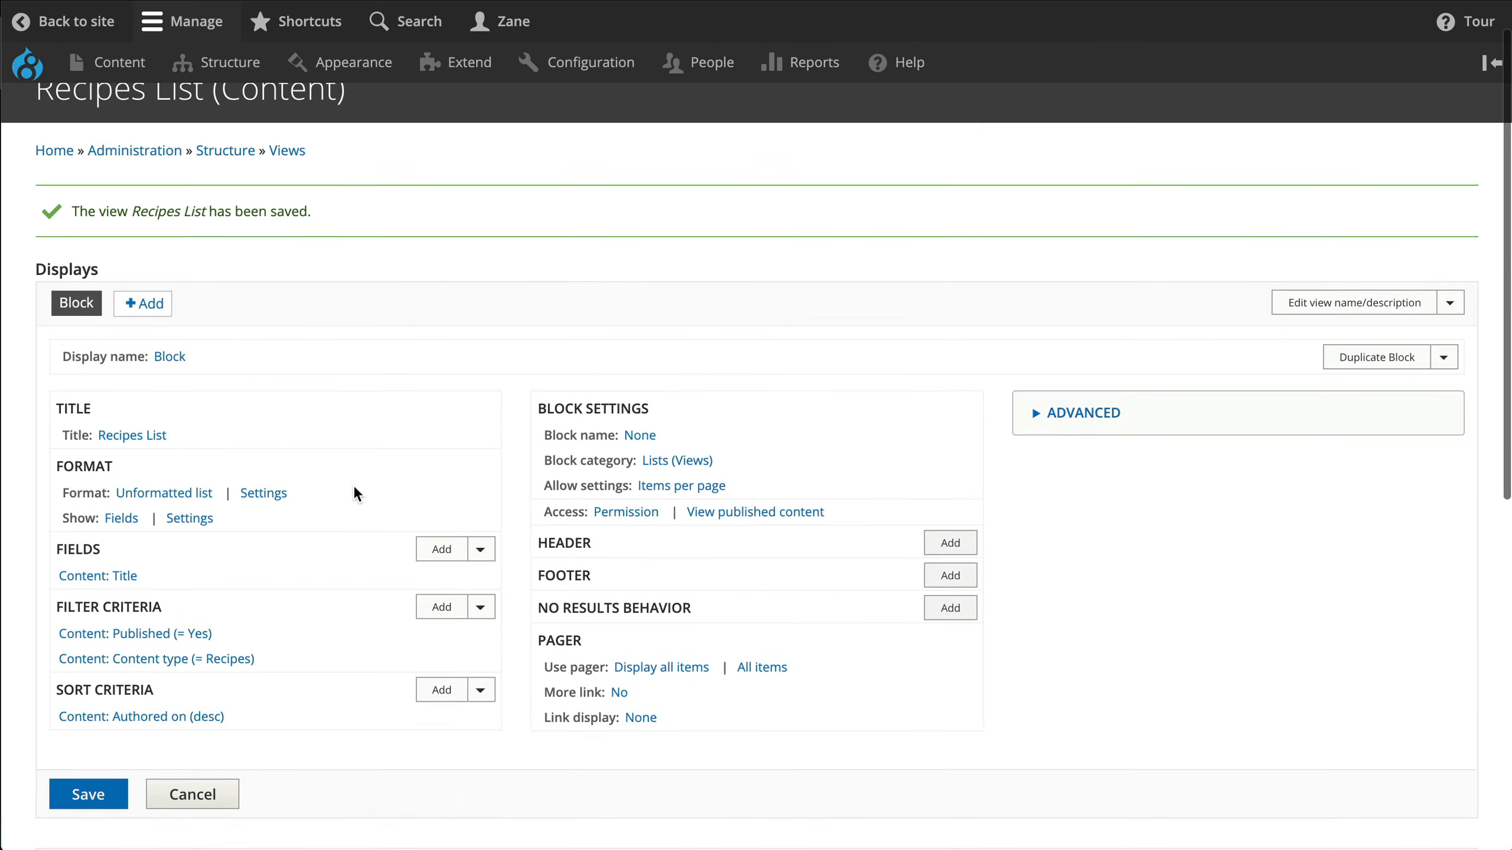
{"action": "scroll", "coordinate": [302, 515], "scroll_direction": "down", "scroll_amount": 10}
{"action": "scroll", "coordinate": [302, 515], "scroll_direction": "down", "scroll_amount": 1}
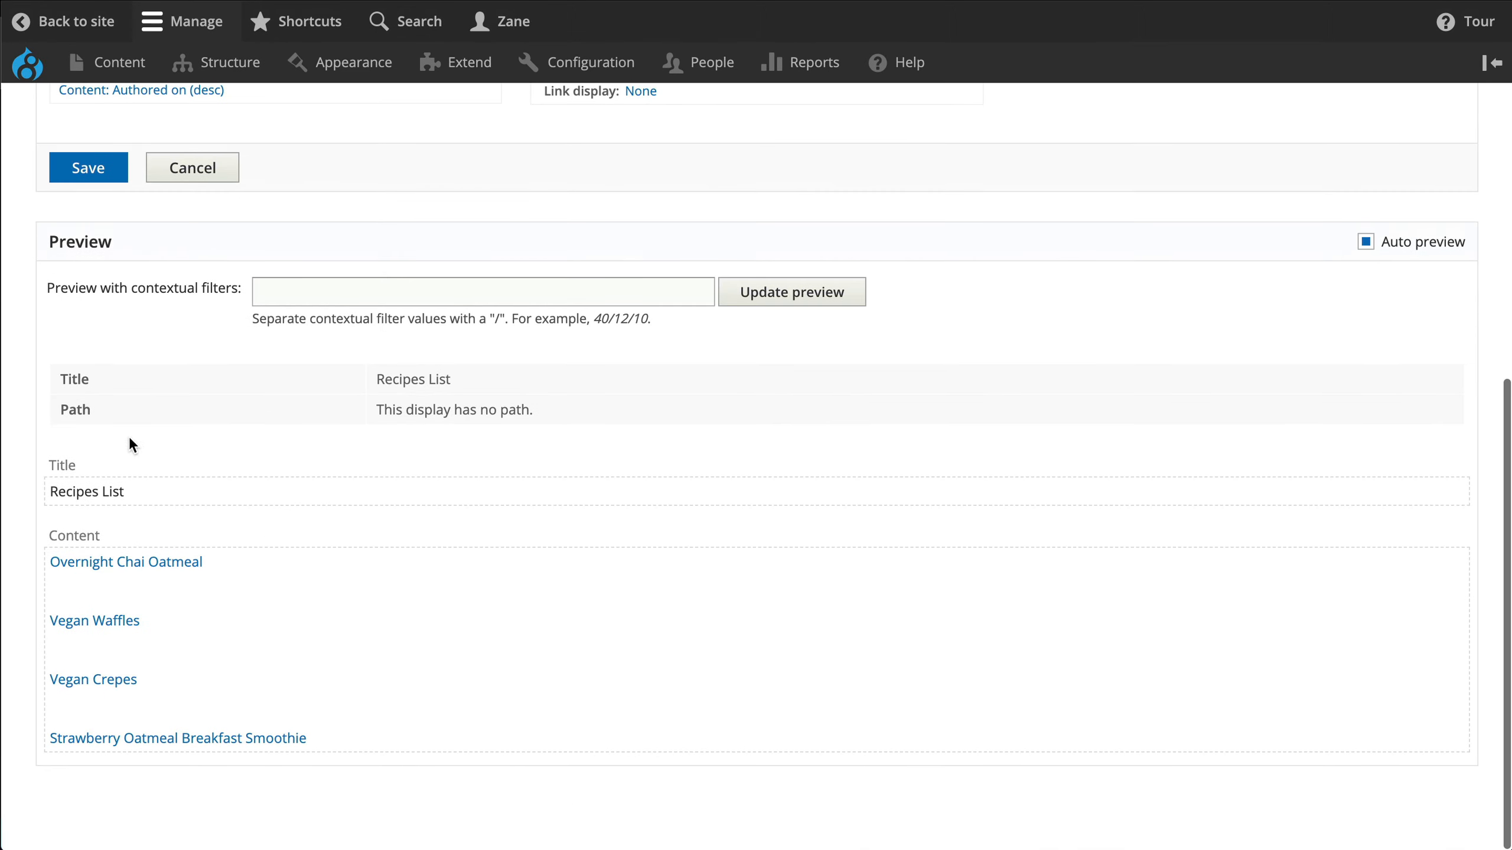
{"action": "left_click_drag", "start_coordinate": [32, 524], "coordinate": [467, 769]}
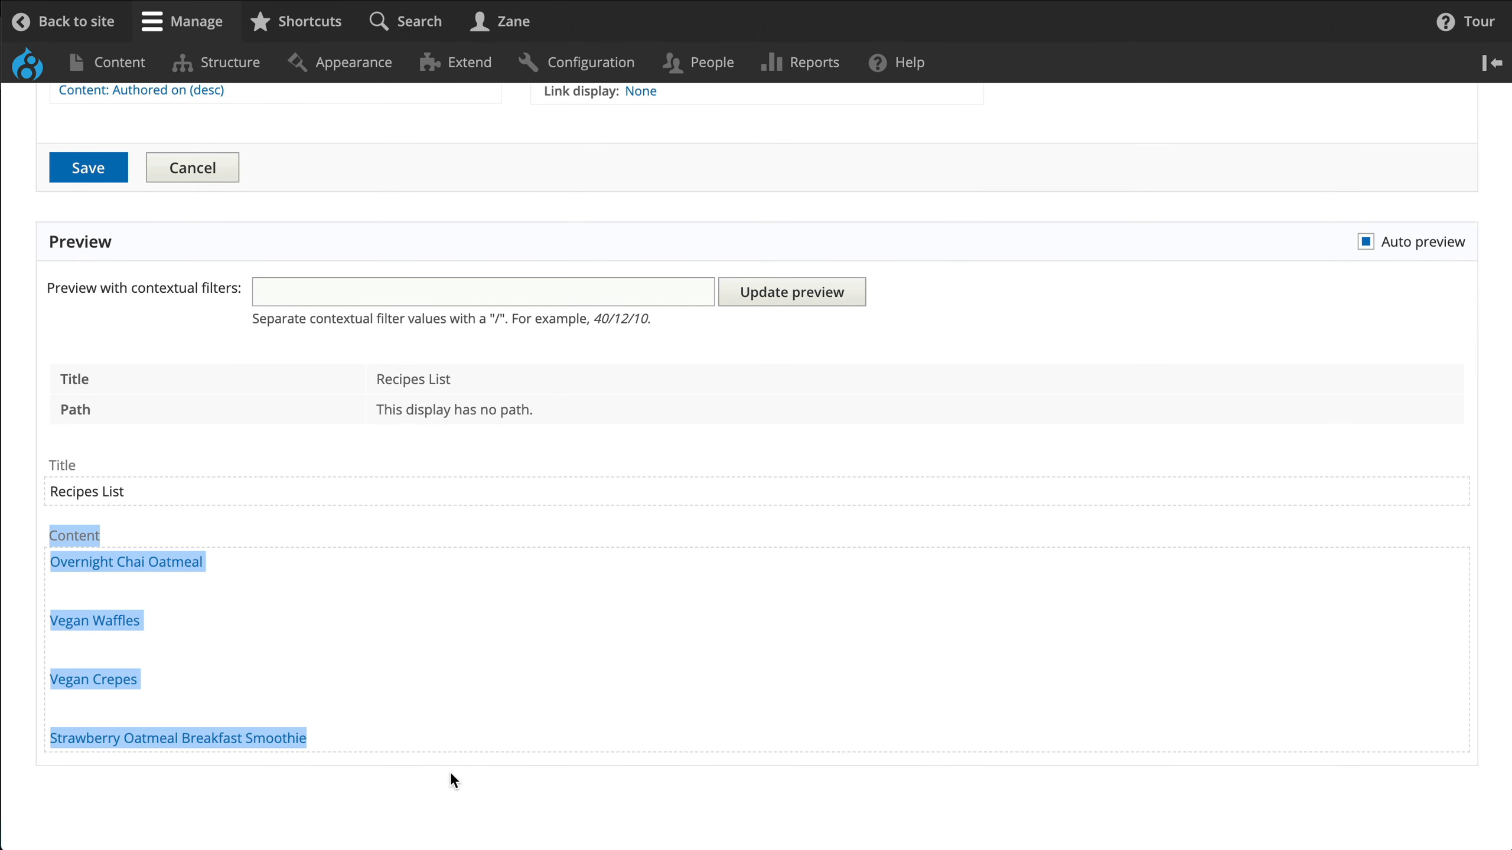
{"action": "left_click", "coordinate": [443, 773]}
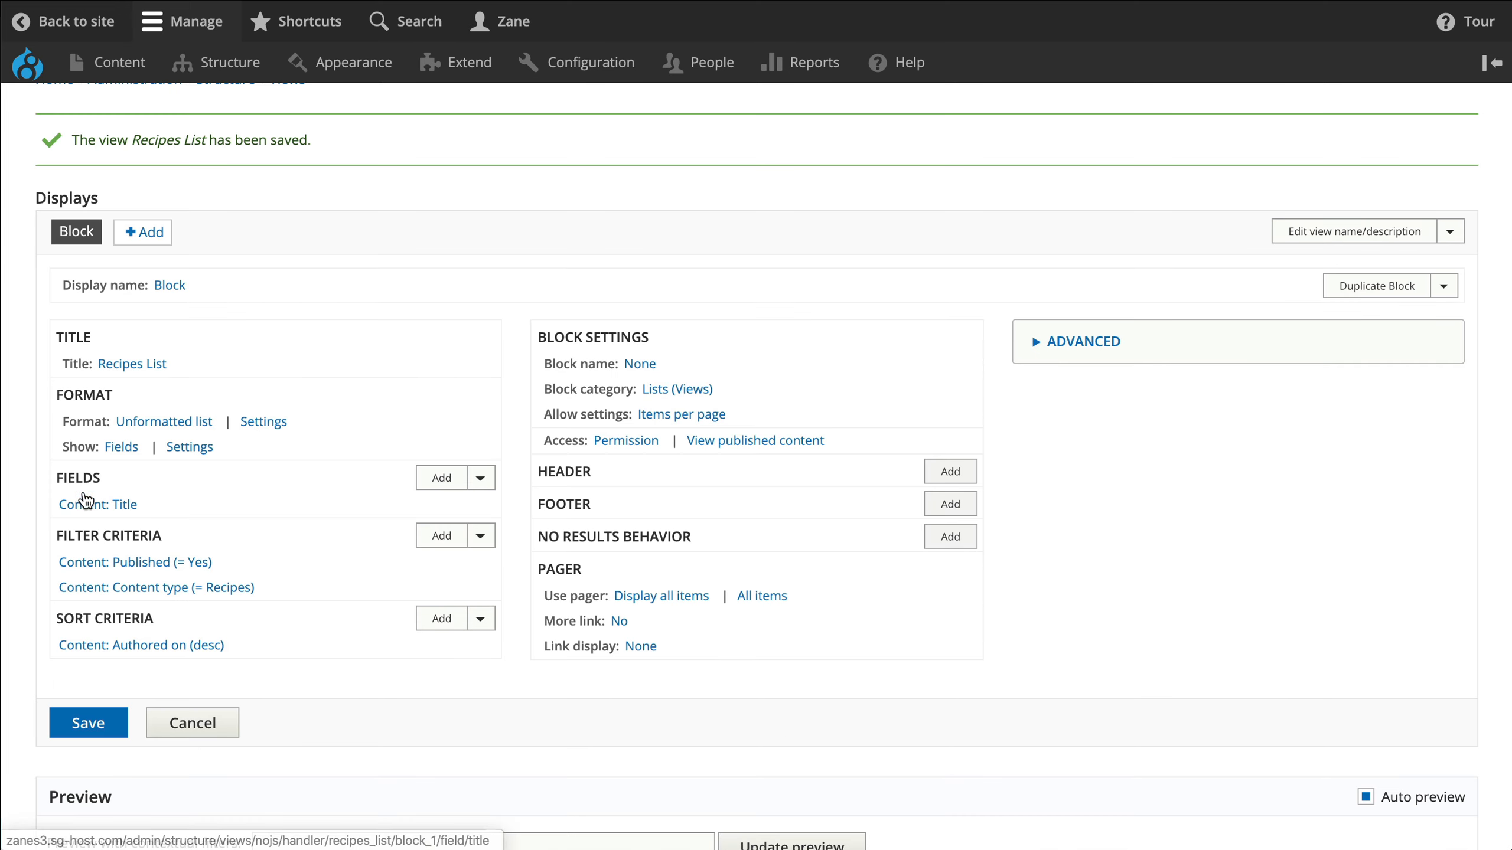
{"action": "scroll", "coordinate": [370, 512], "scroll_direction": "down", "scroll_amount": 5}
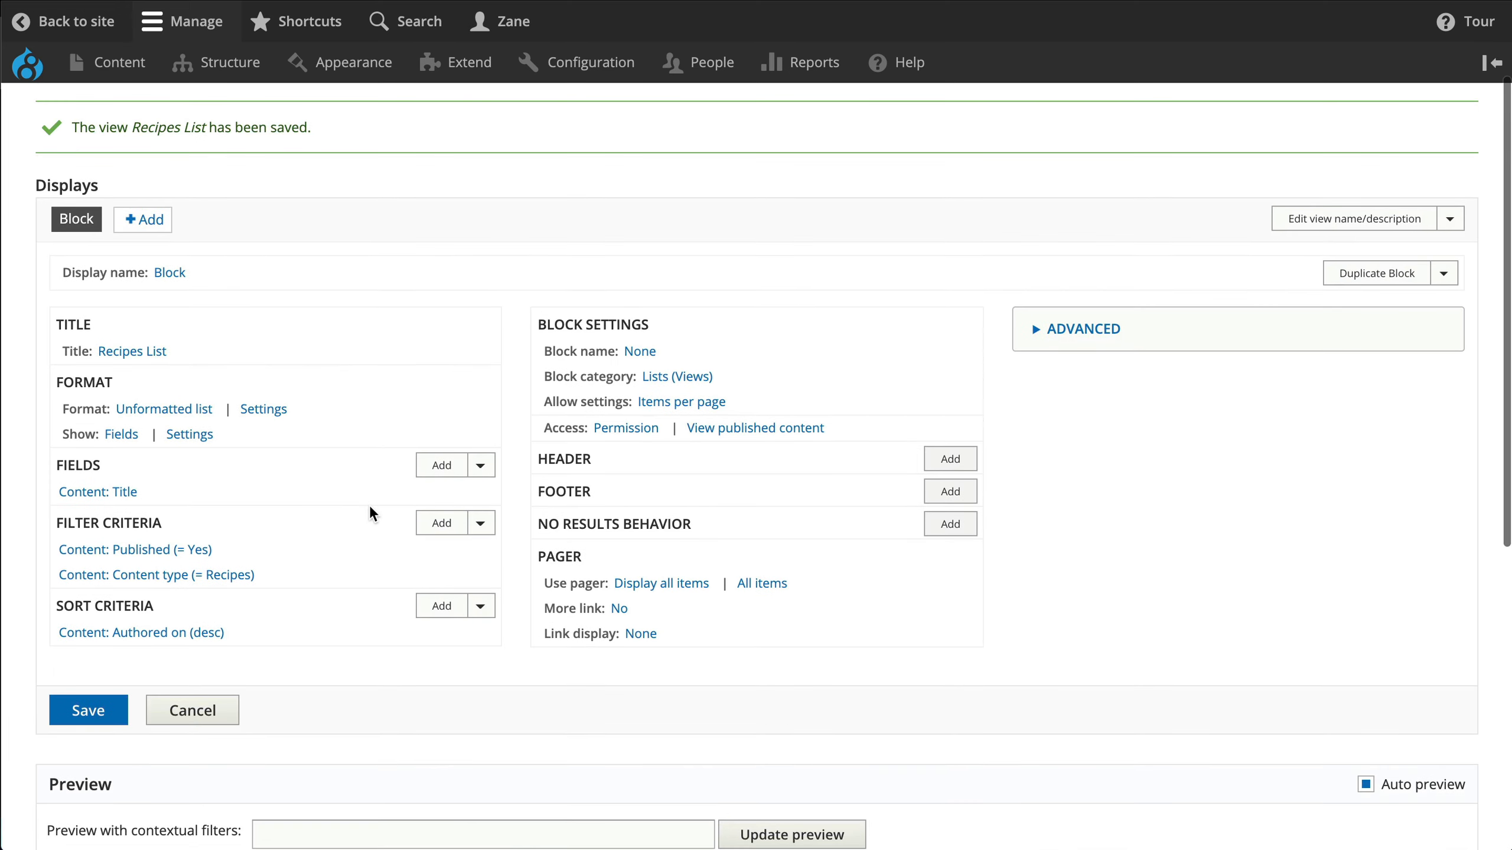
{"action": "scroll", "coordinate": [370, 511], "scroll_direction": "down", "scroll_amount": 3}
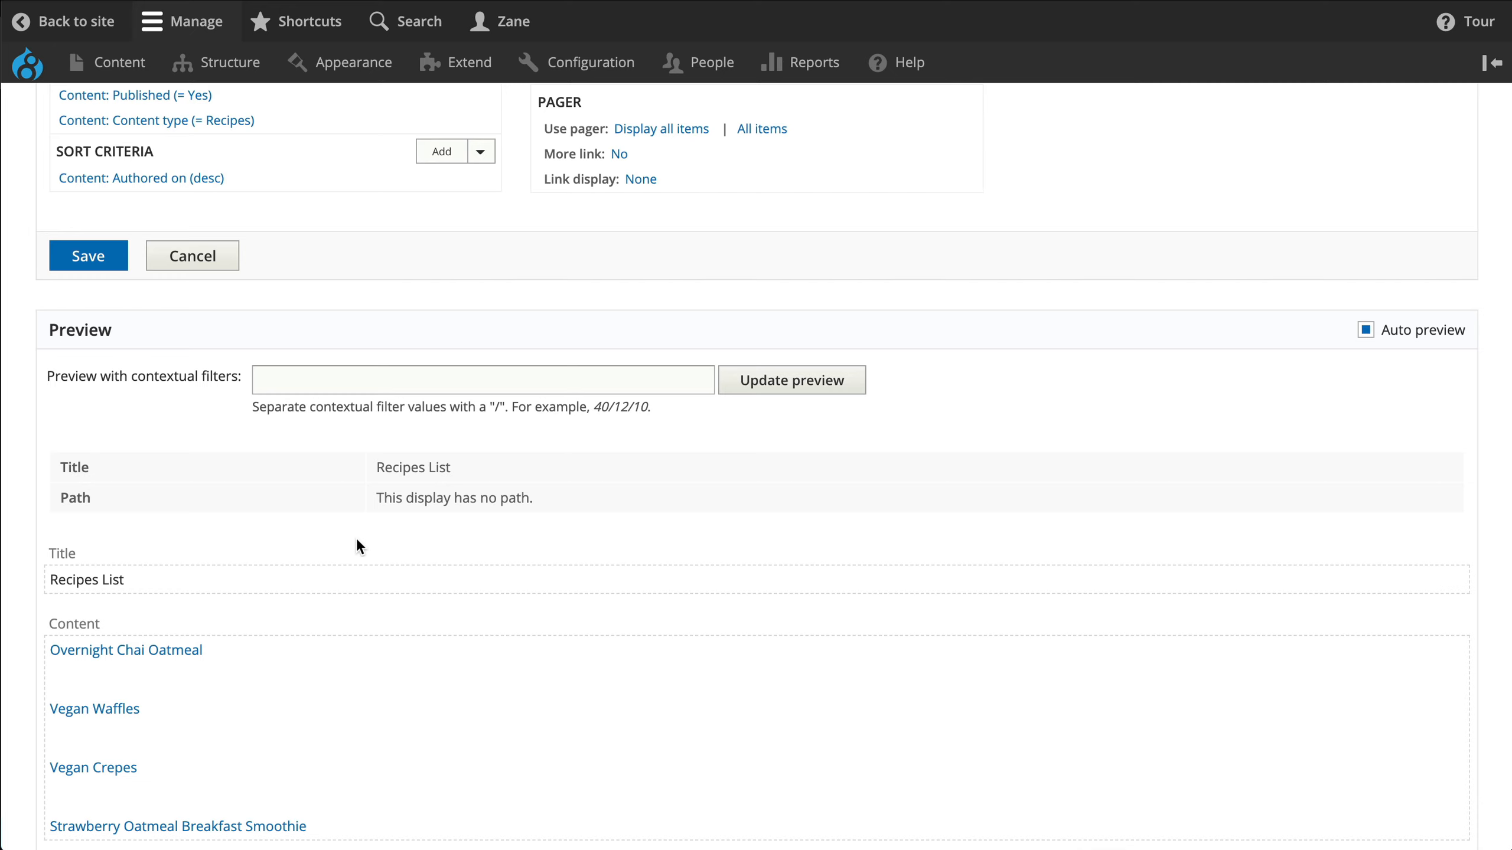
{"action": "scroll", "coordinate": [363, 540], "scroll_direction": "up", "scroll_amount": 7}
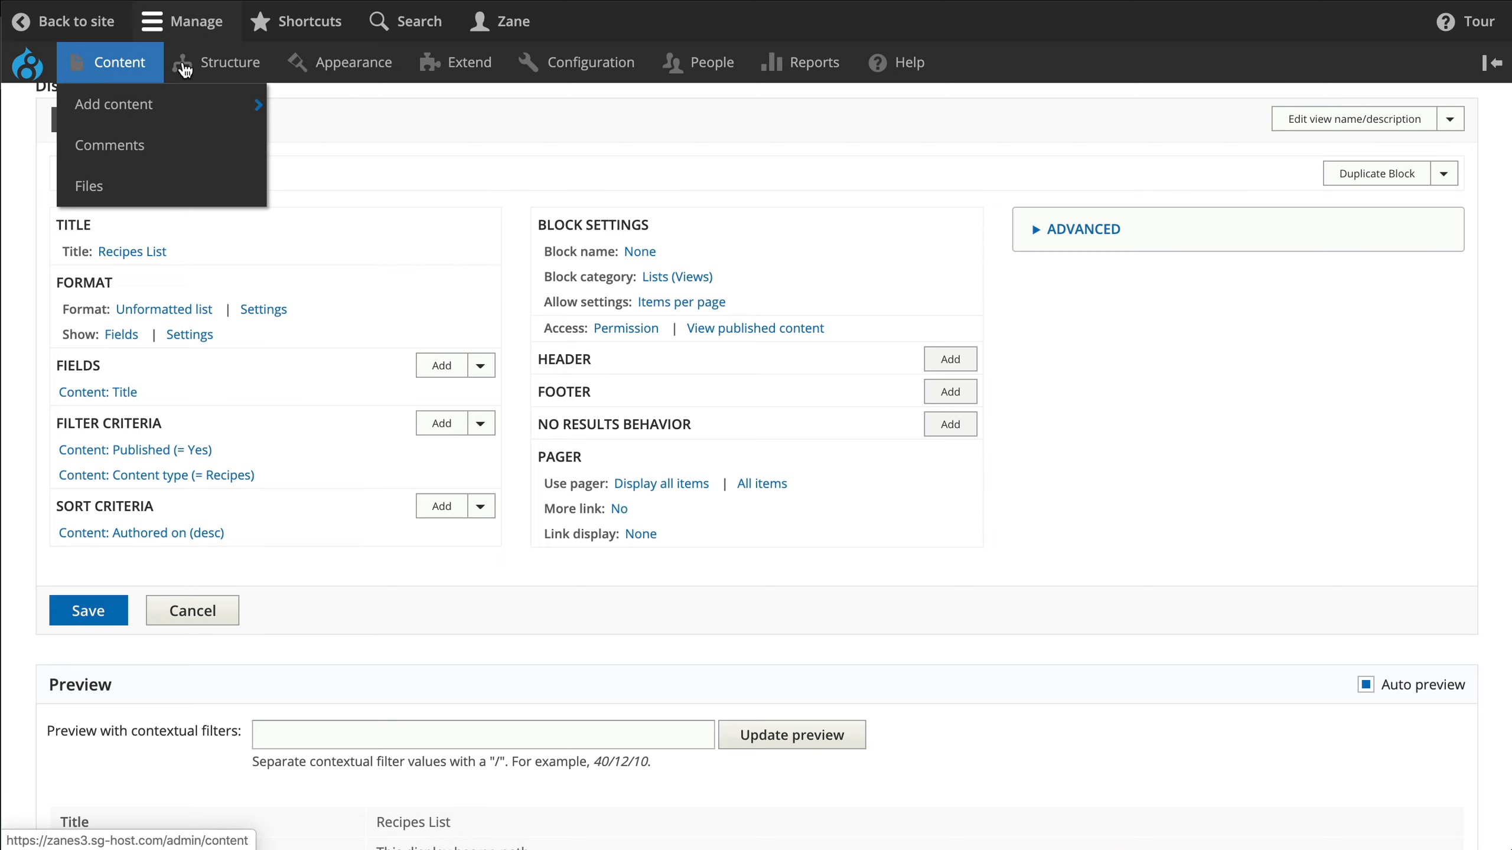
Step: Open the Overnight Chai Oatmeal recipe for editing from the content list and review which fields the Recipes content type offers
{"action": "left_click", "coordinate": [89, 70]}
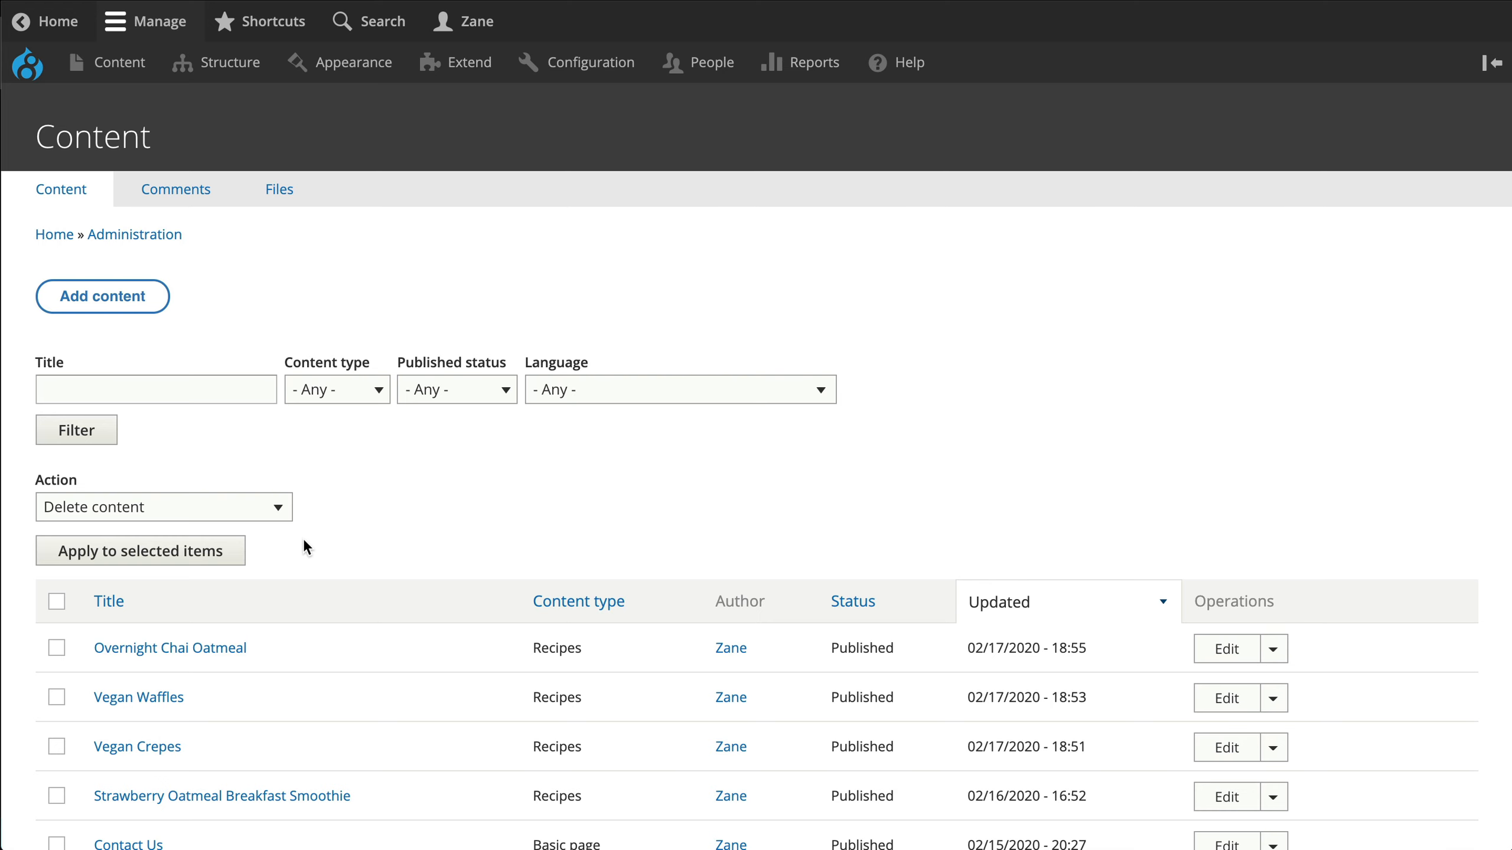
{"action": "scroll", "coordinate": [304, 537], "scroll_direction": "down", "scroll_amount": 5}
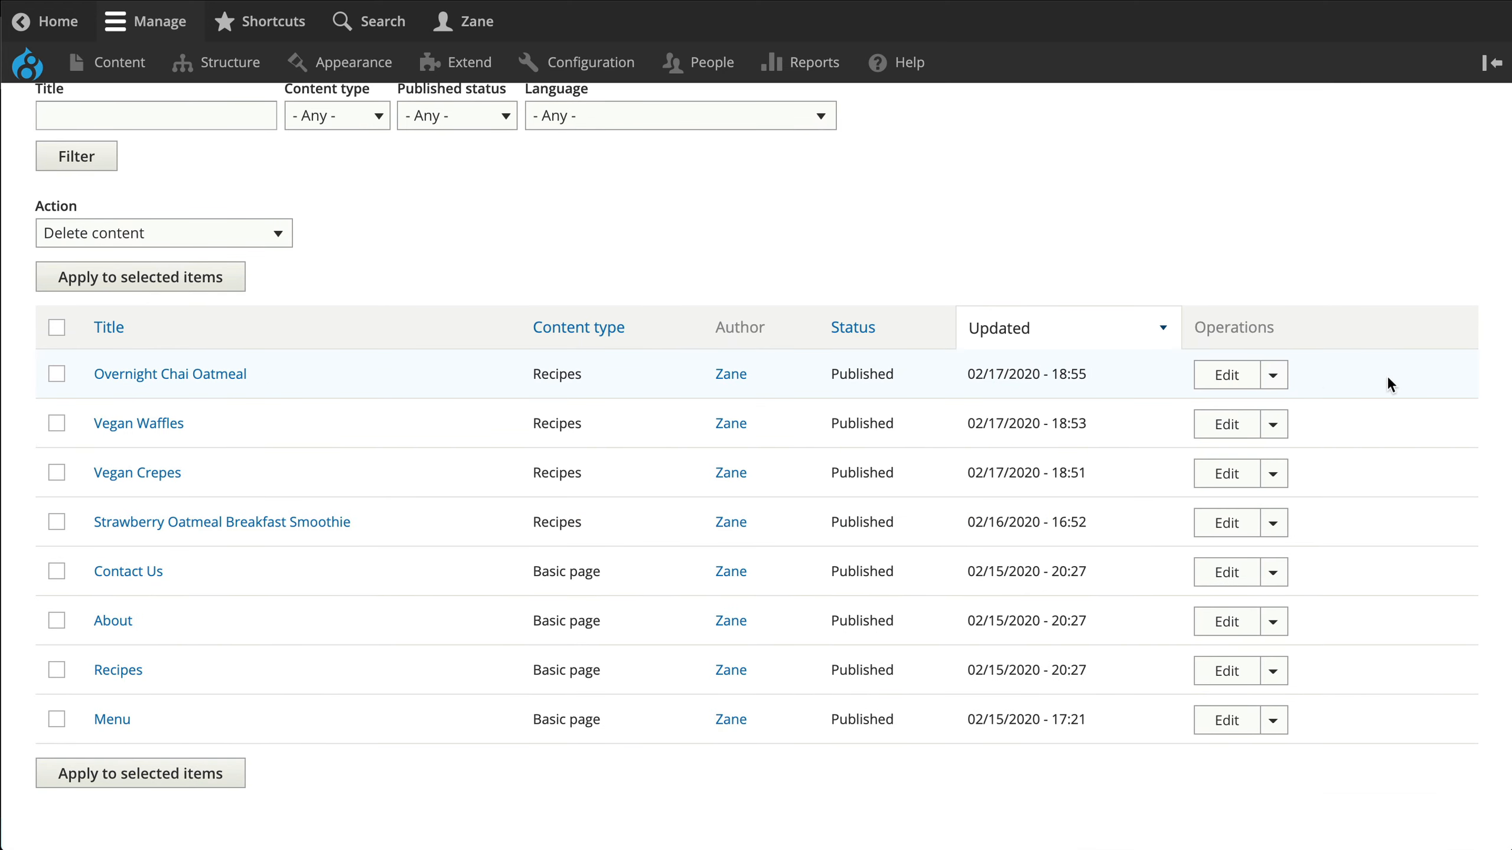
{"action": "left_click", "coordinate": [1225, 374]}
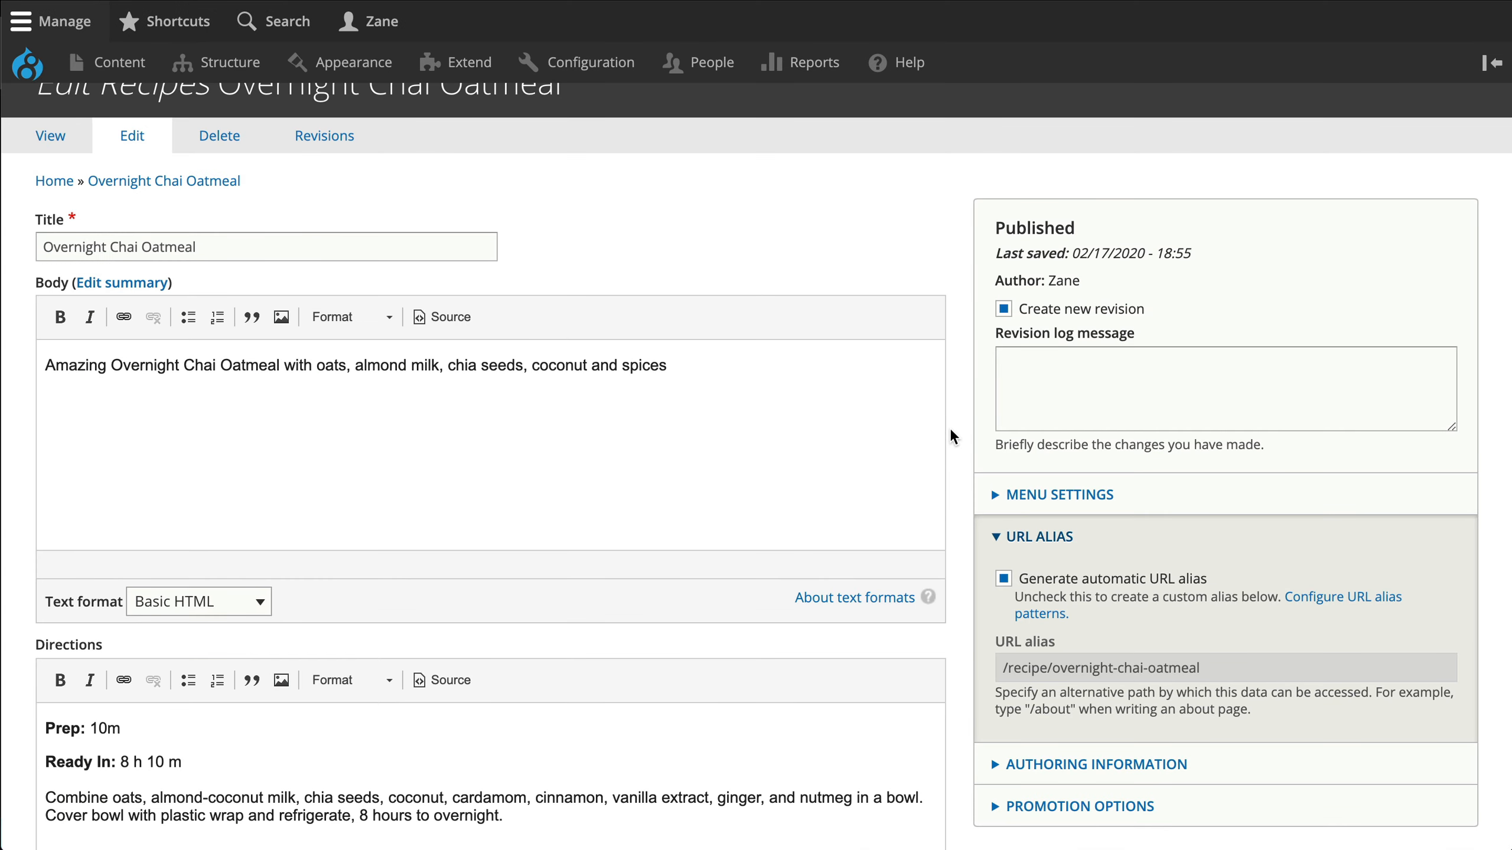
{"action": "scroll", "coordinate": [954, 437], "scroll_direction": "down", "scroll_amount": 1}
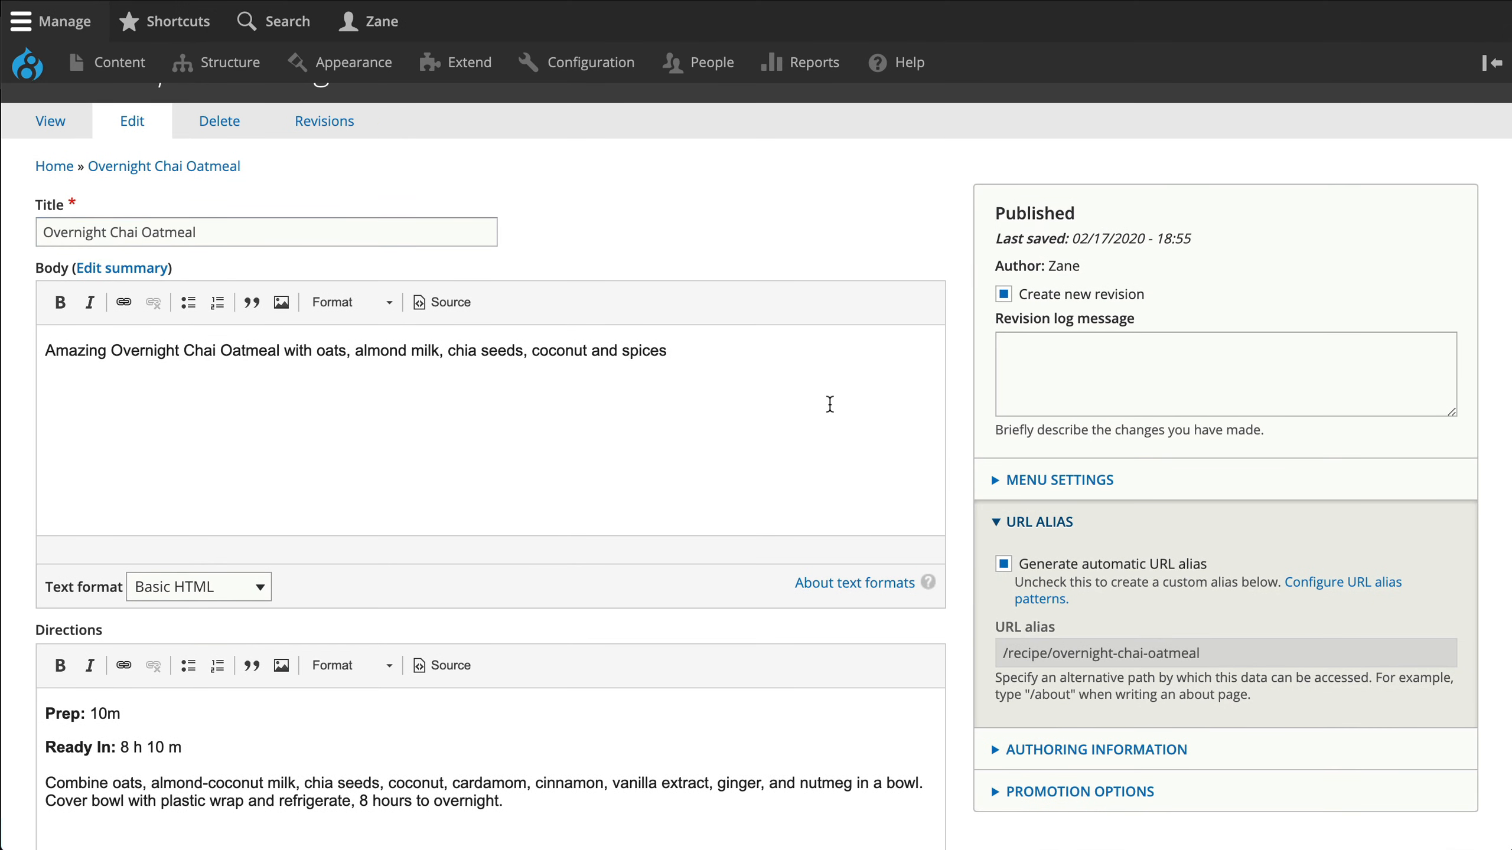
{"action": "scroll", "coordinate": [830, 404], "scroll_direction": "down", "scroll_amount": 10}
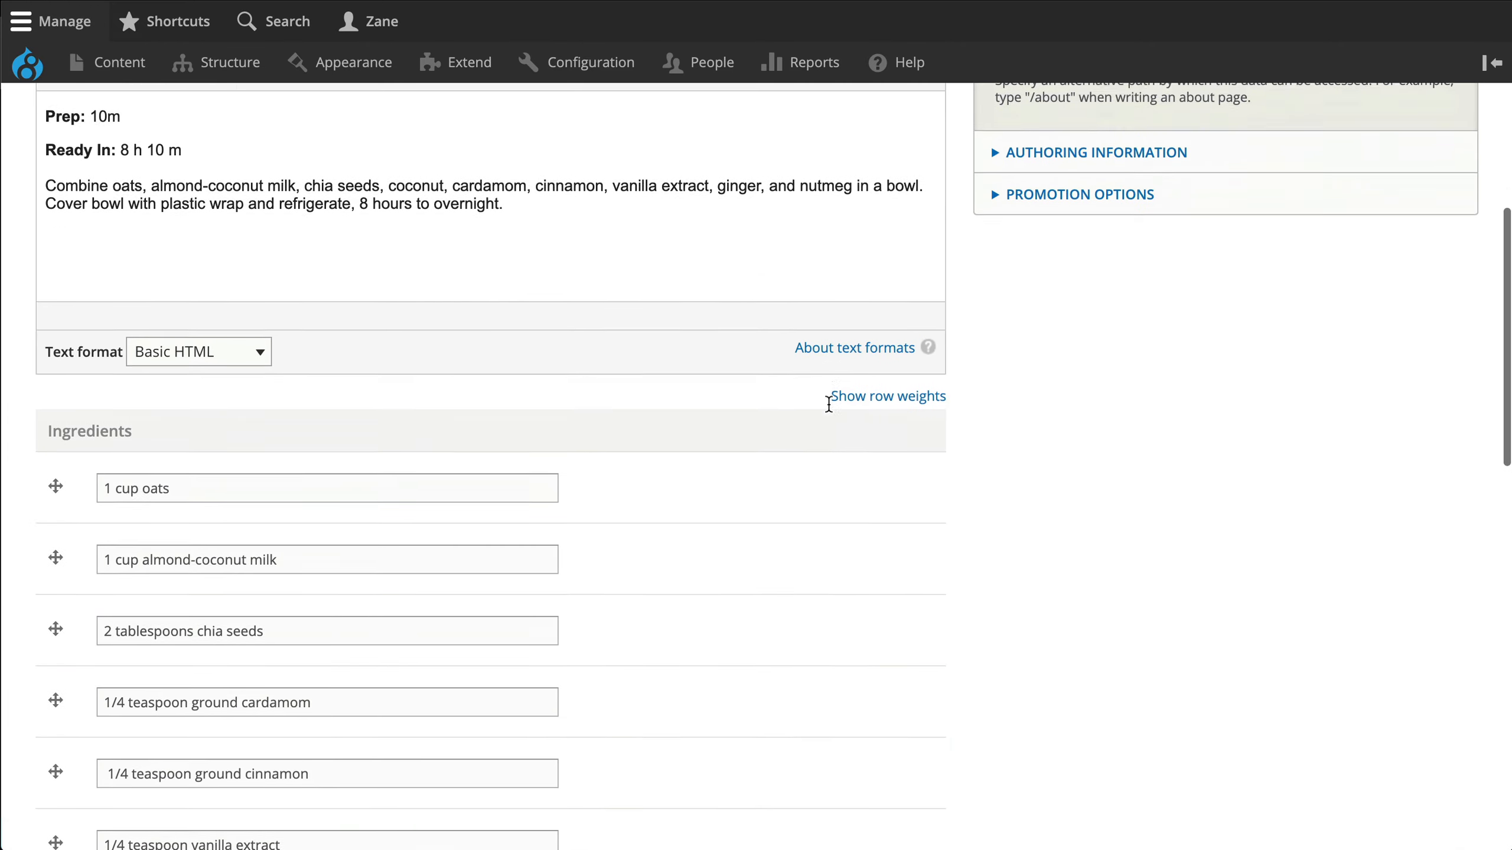
{"action": "scroll", "coordinate": [828, 404], "scroll_direction": "down", "scroll_amount": 15}
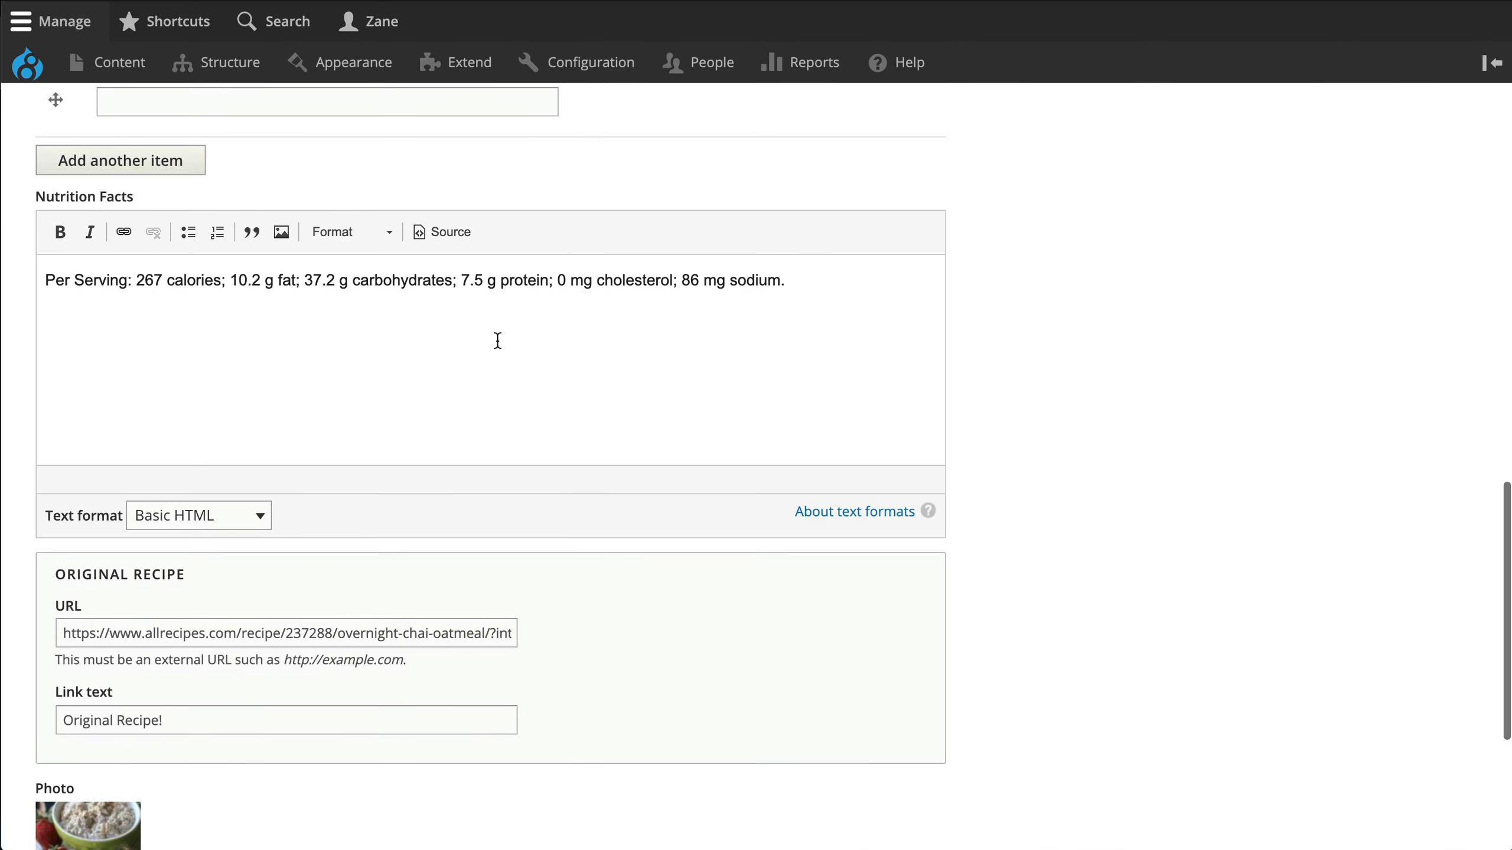
{"action": "scroll", "coordinate": [1084, 368], "scroll_direction": "down", "scroll_amount": 4}
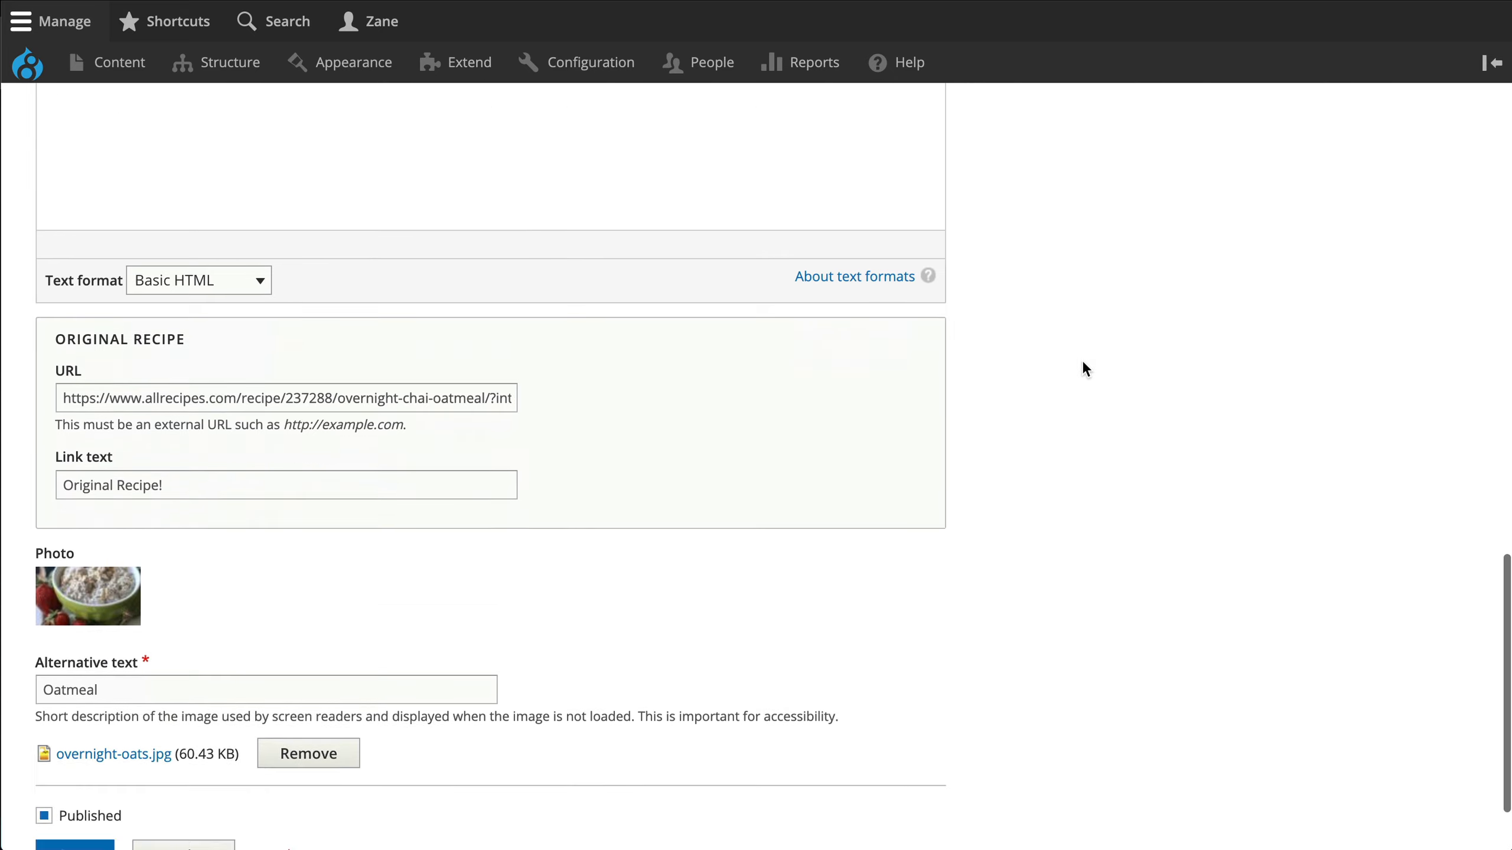
{"action": "scroll", "coordinate": [1084, 368], "scroll_direction": "down", "scroll_amount": 2}
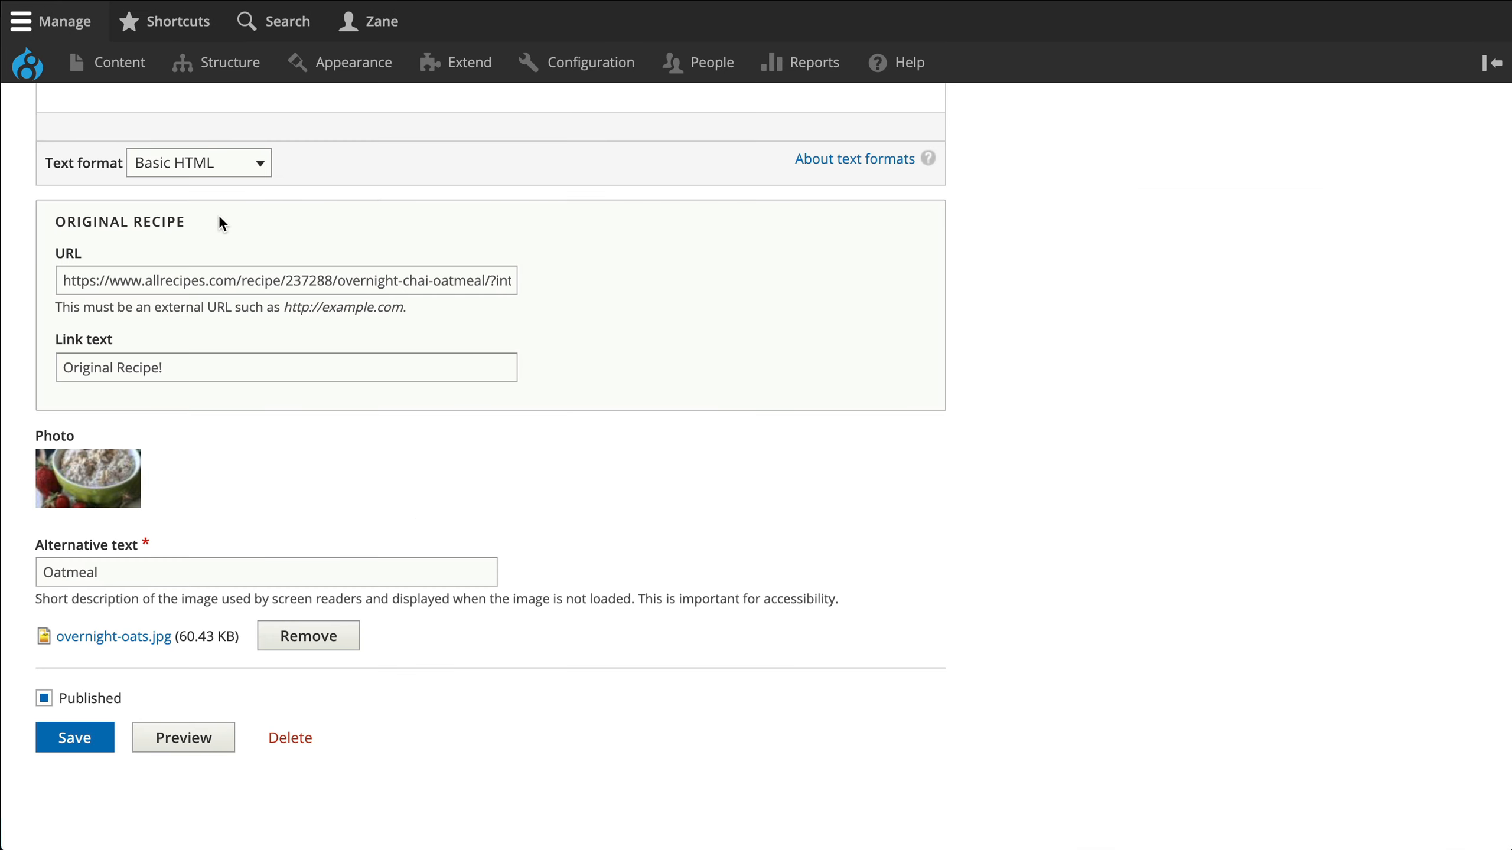
{"action": "scroll", "coordinate": [456, 339], "scroll_direction": "up", "scroll_amount": 15}
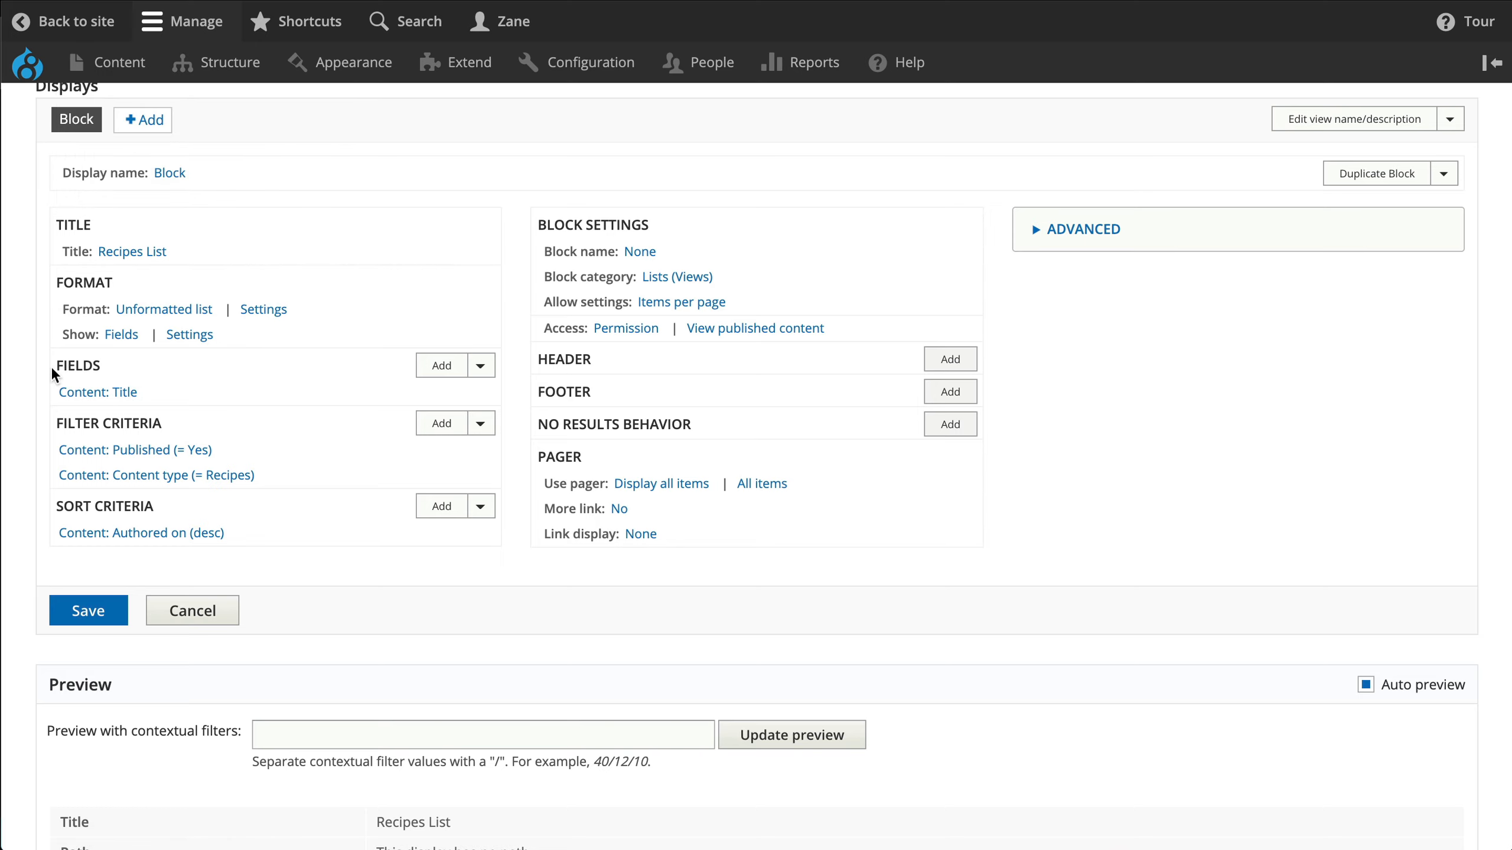
Step: Start adding fields to the Recipes List view, search for "photo" and select the Photo field
{"action": "left_click_drag", "start_coordinate": [57, 372], "coordinate": [138, 387]}
{"action": "left_click", "coordinate": [269, 527]}
{"action": "scroll", "coordinate": [269, 533], "scroll_direction": "down", "scroll_amount": 5}
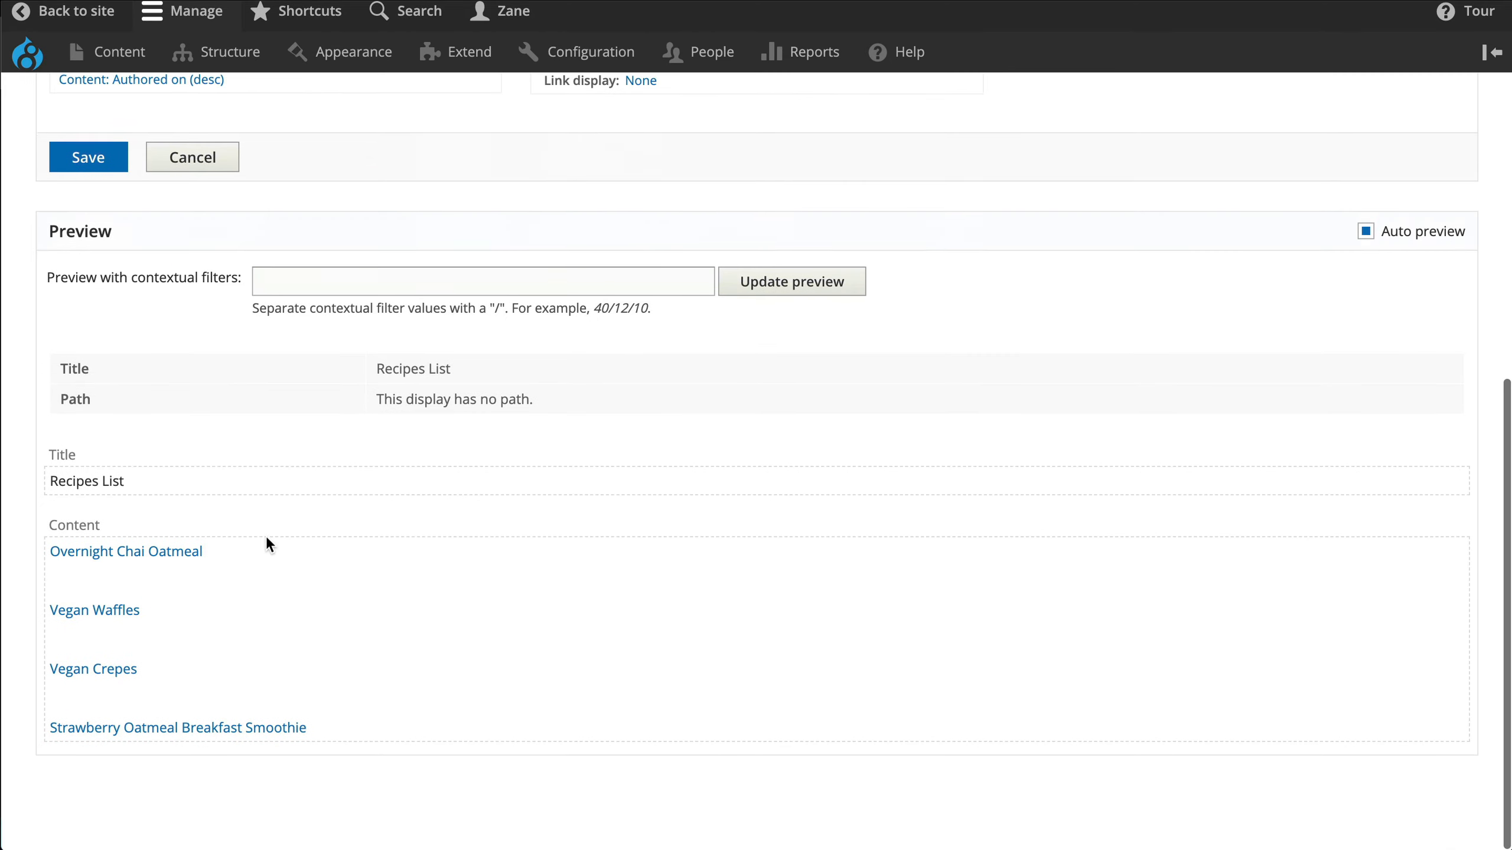
{"action": "scroll", "coordinate": [334, 651], "scroll_direction": "up", "scroll_amount": 5}
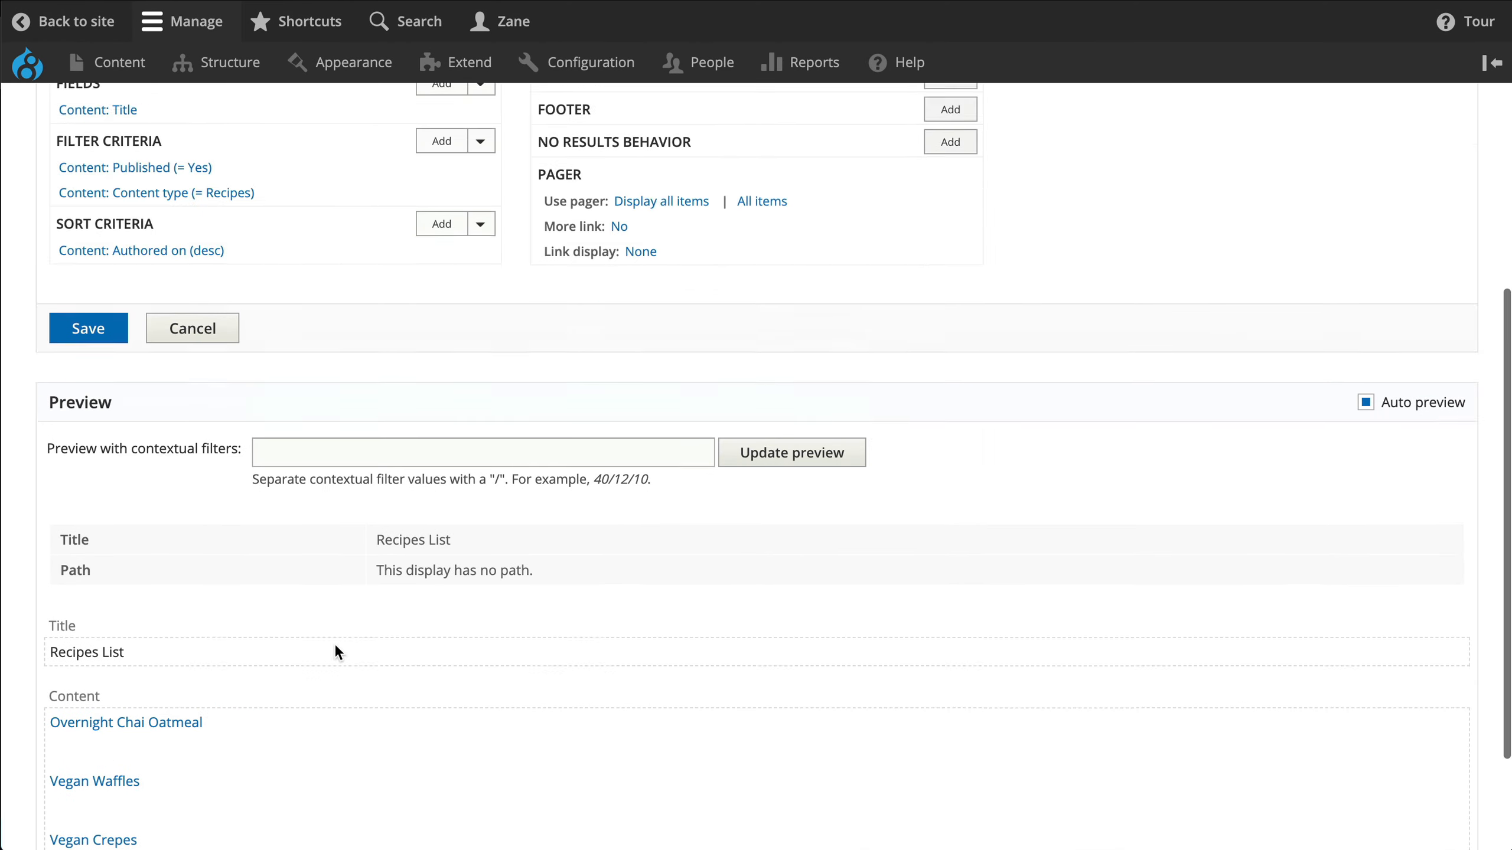
{"action": "left_click", "coordinate": [441, 425]}
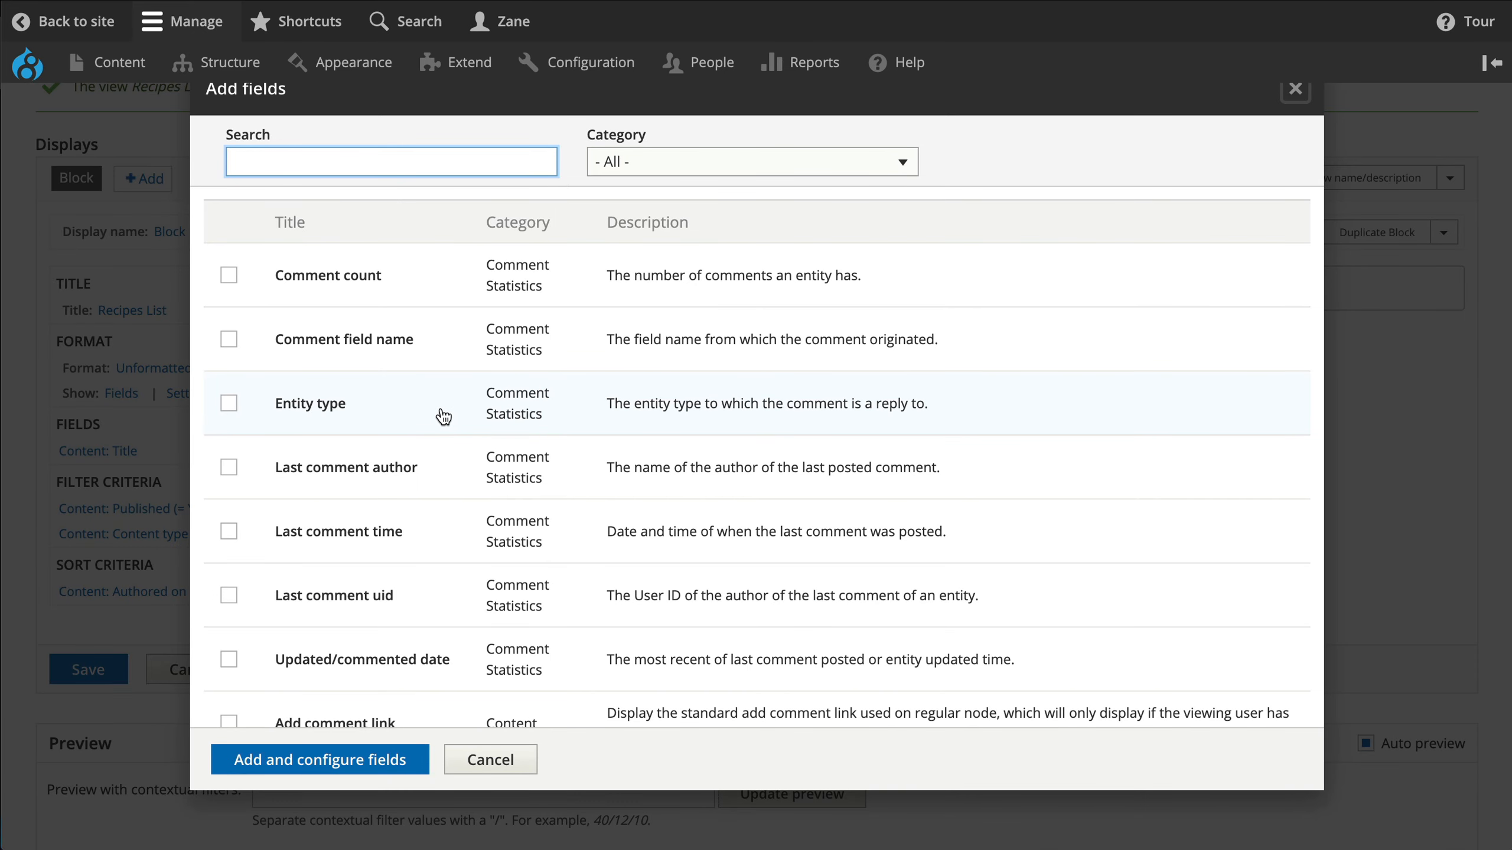
{"action": "type", "text": "photo"}
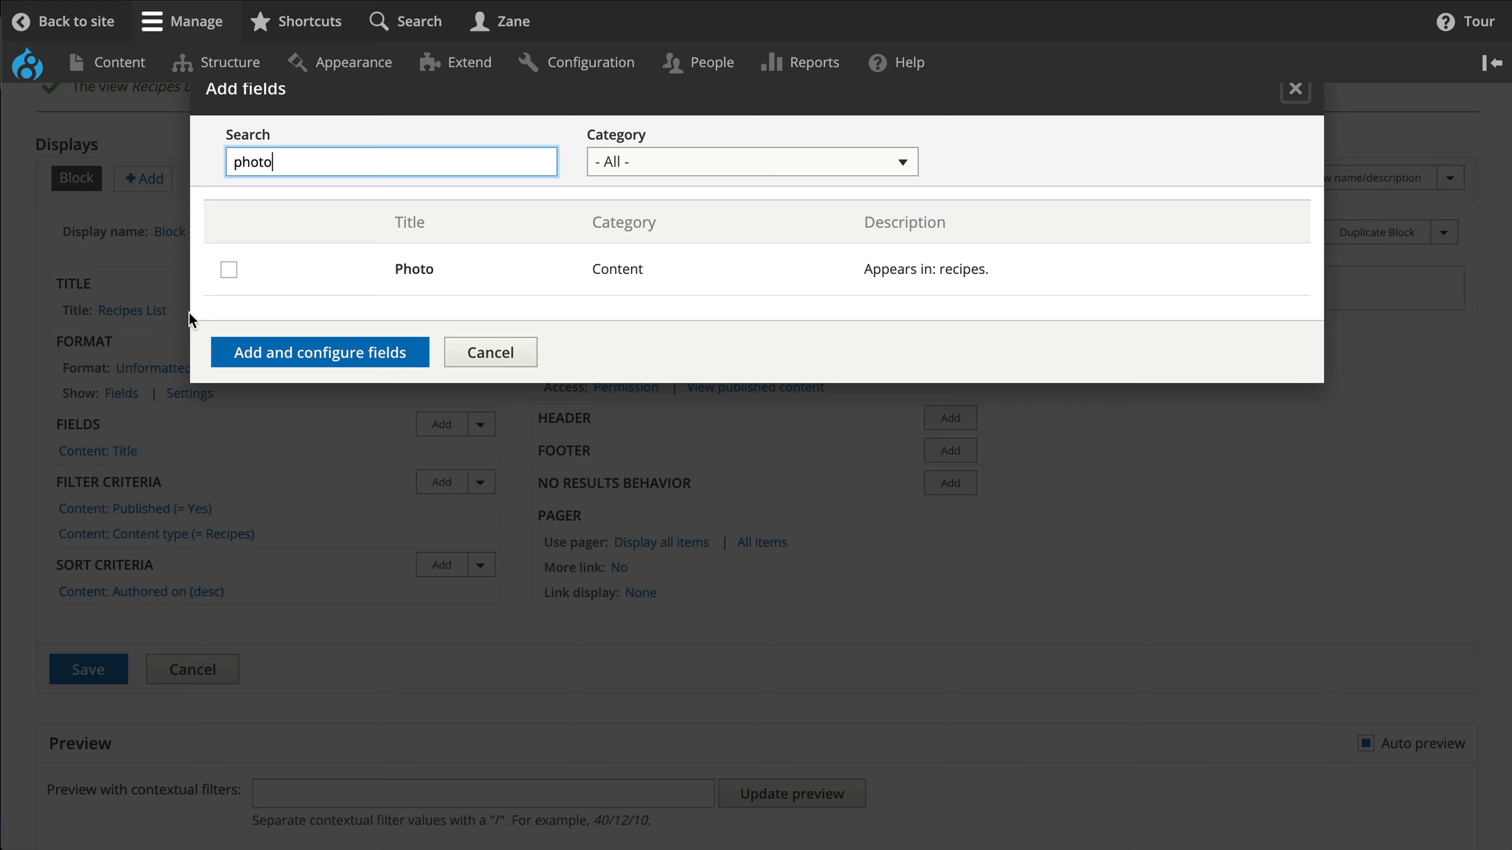
{"action": "left_click", "coordinate": [218, 269]}
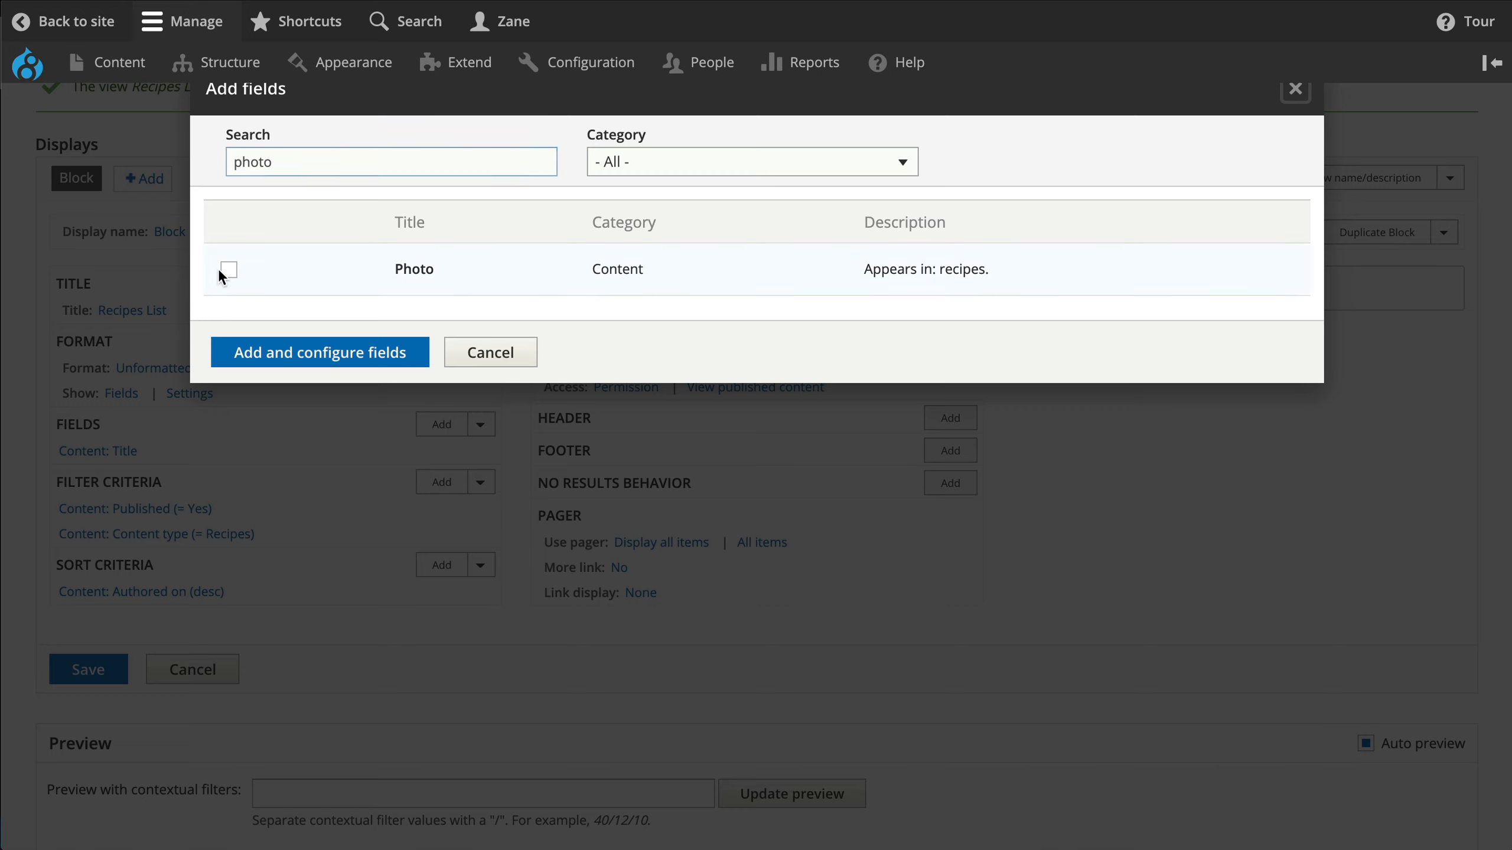
Step: Search the available fields for "bod" and add Body to the selection
{"action": "double_click", "coordinate": [366, 173]}
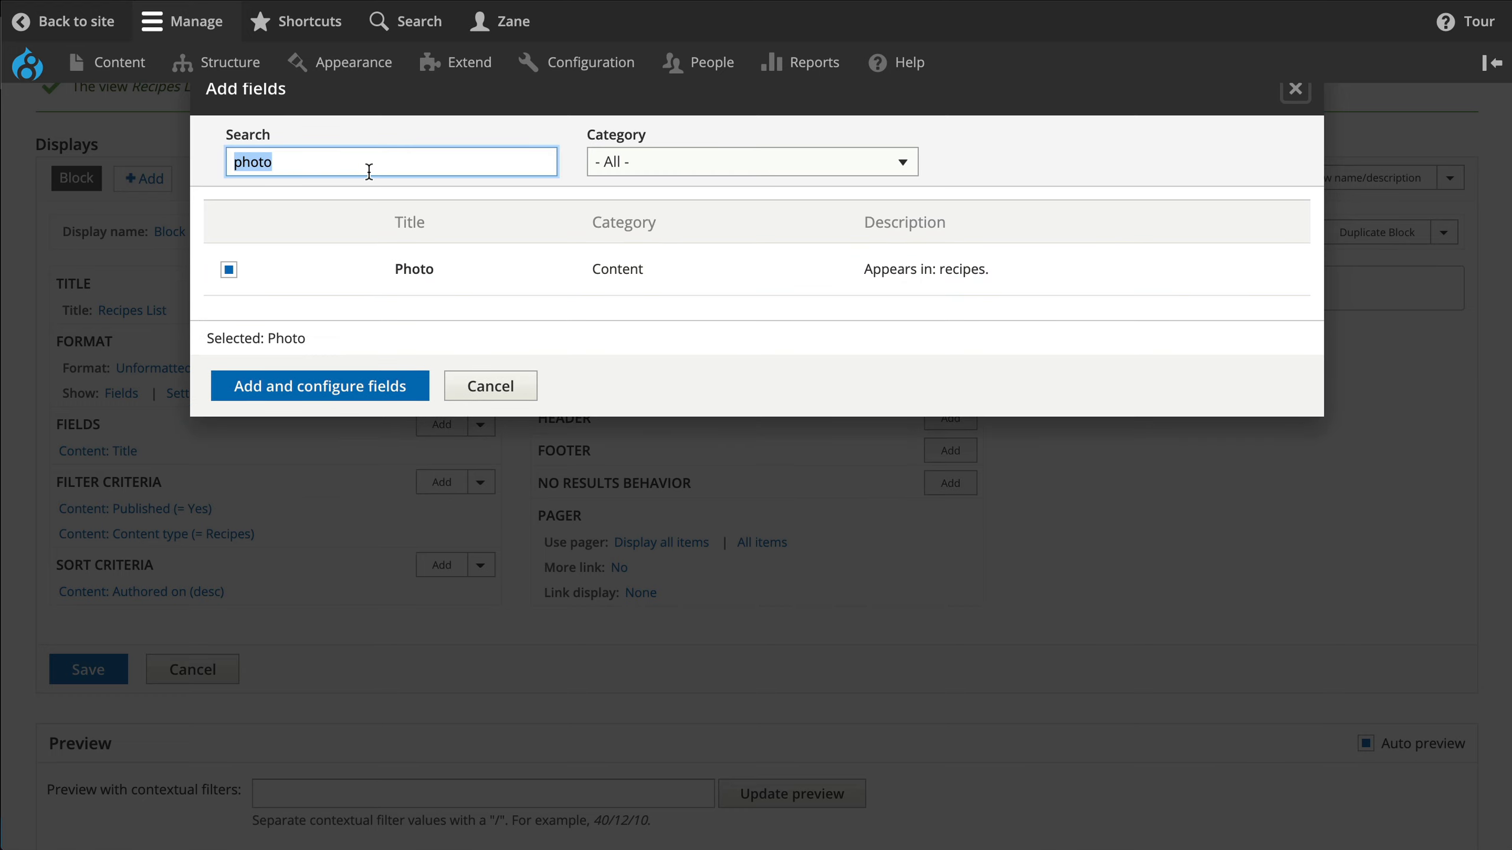
{"action": "key", "text": "BackSpace"}
{"action": "type", "text": ";"}
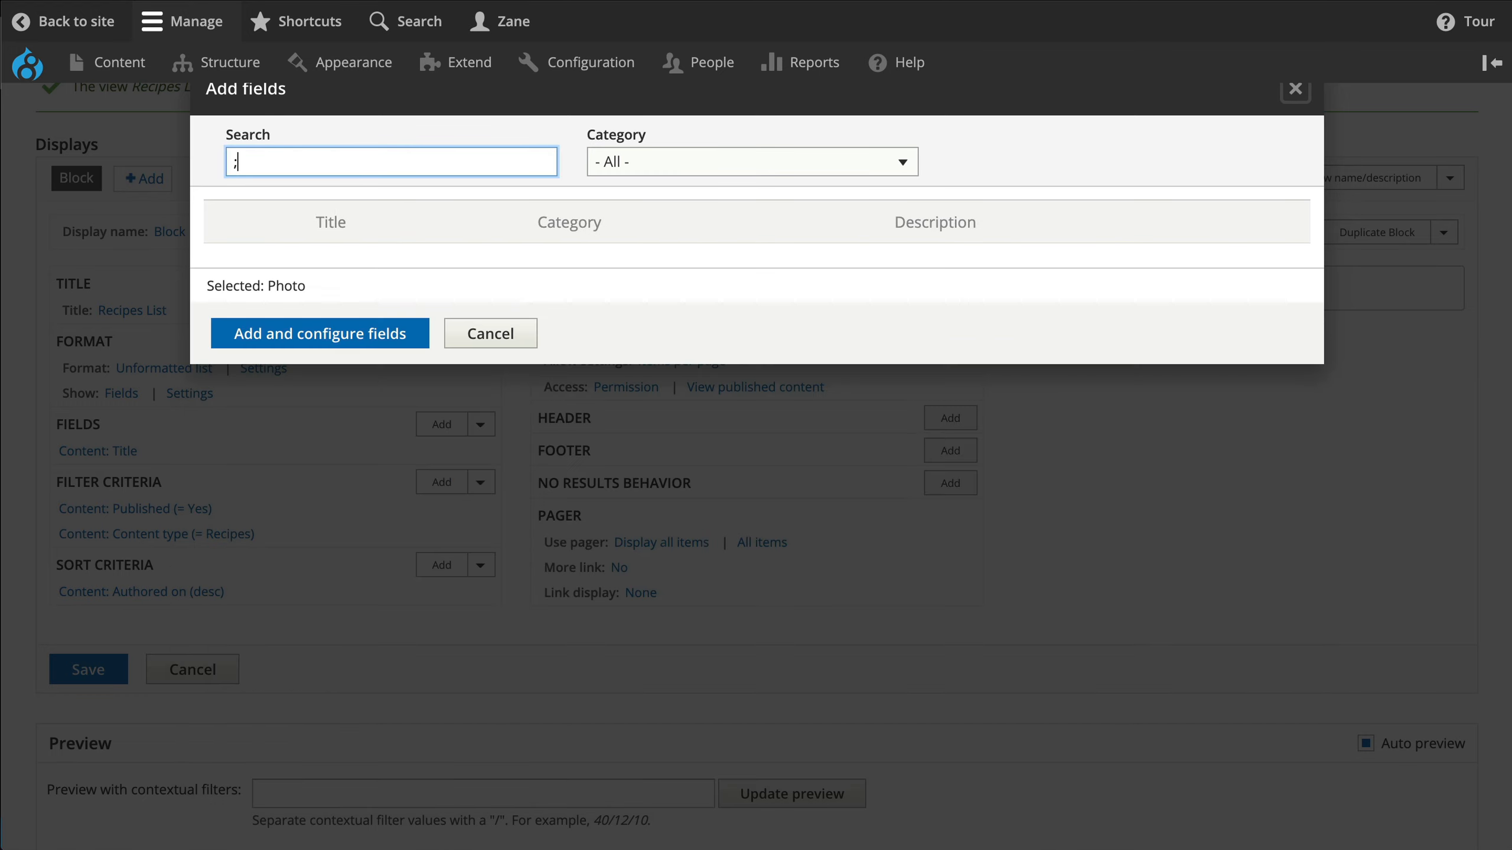
{"action": "key", "text": "BackSpace"}
{"action": "key", "text": "BackSpace"}
{"action": "type", "text": "bod"}
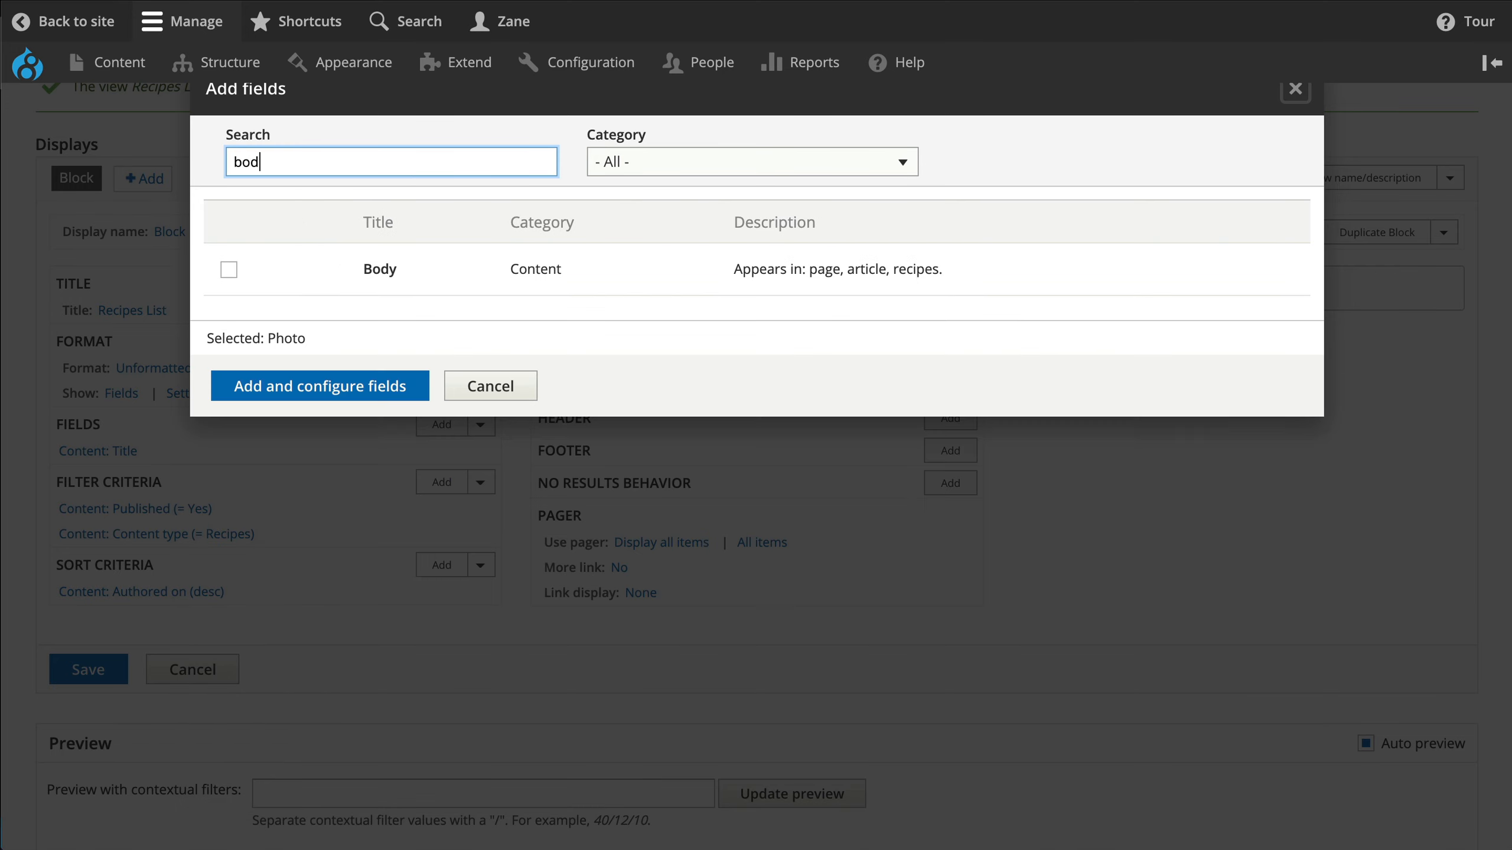
{"action": "left_click", "coordinate": [229, 270]}
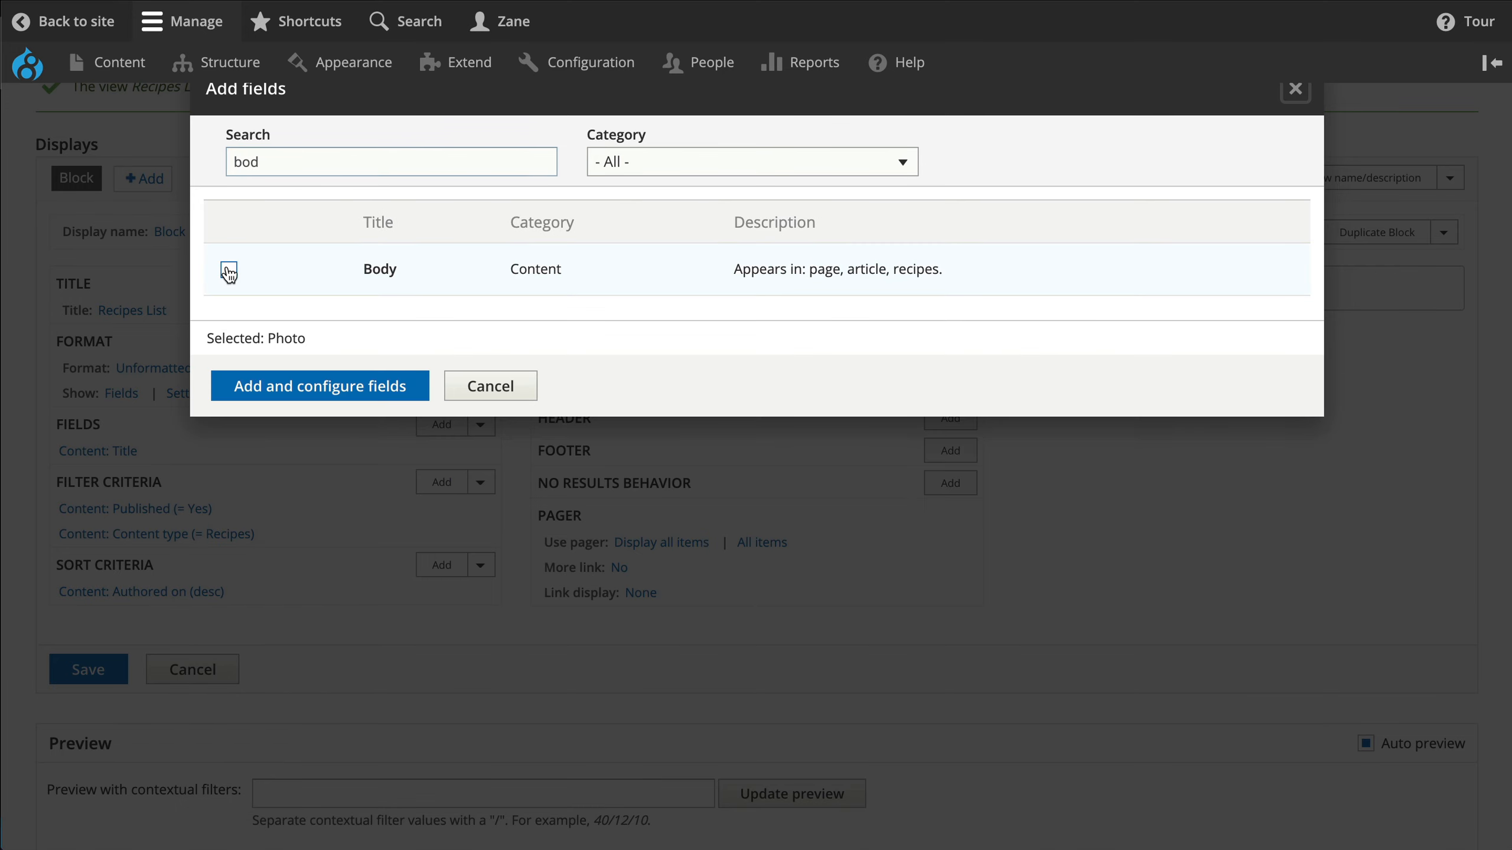
Step: Search for "nutr", select the Nutrition Facts field, and add all selected fields to the view for configuration
{"action": "double_click", "coordinate": [330, 156]}
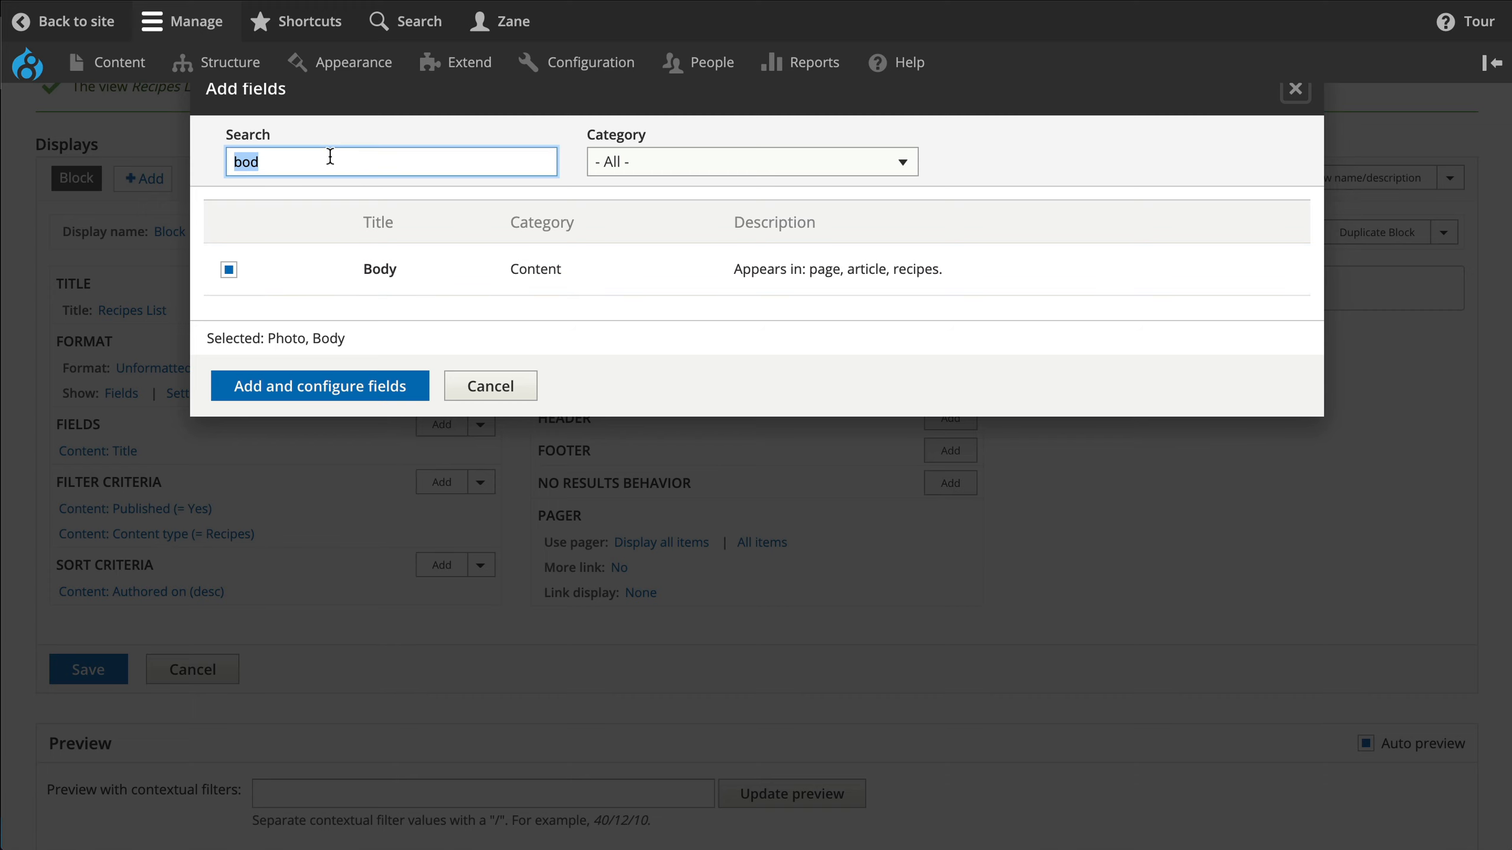
{"action": "key", "text": "BackSpace"}
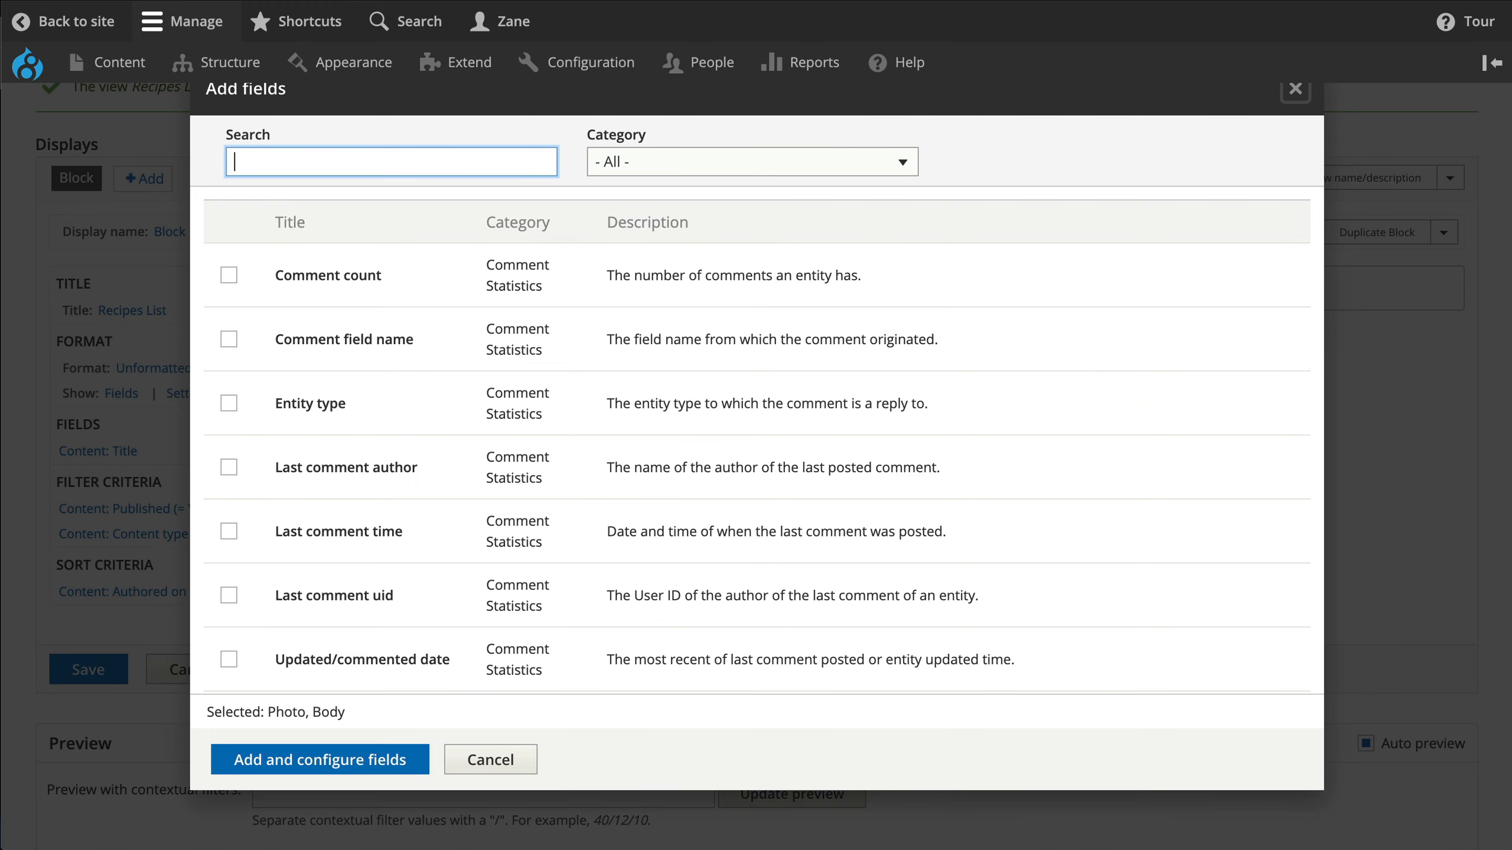
{"action": "type", "text": "nutr"}
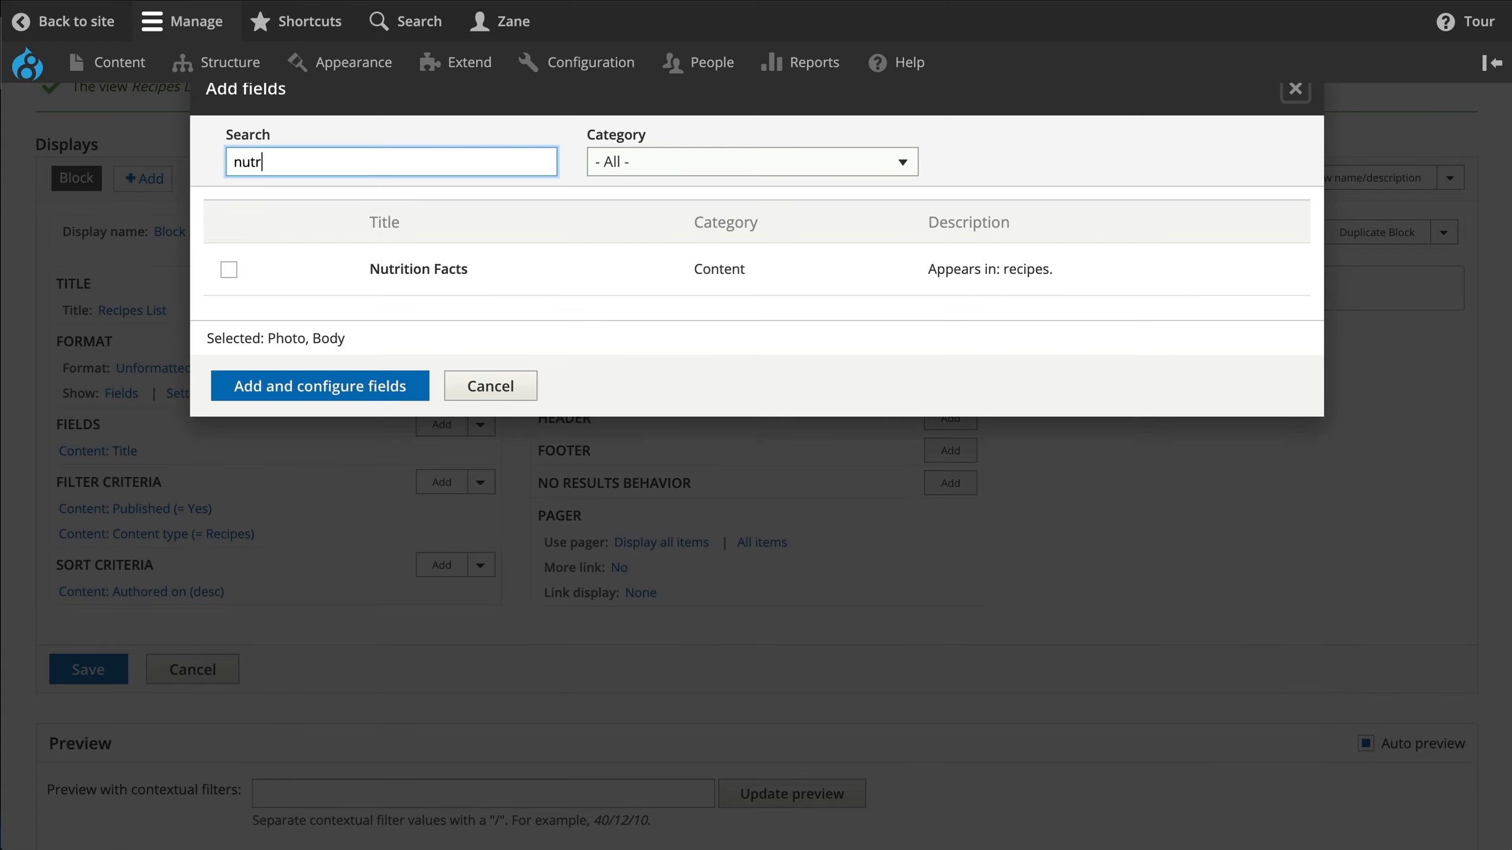
{"action": "left_click", "coordinate": [229, 270]}
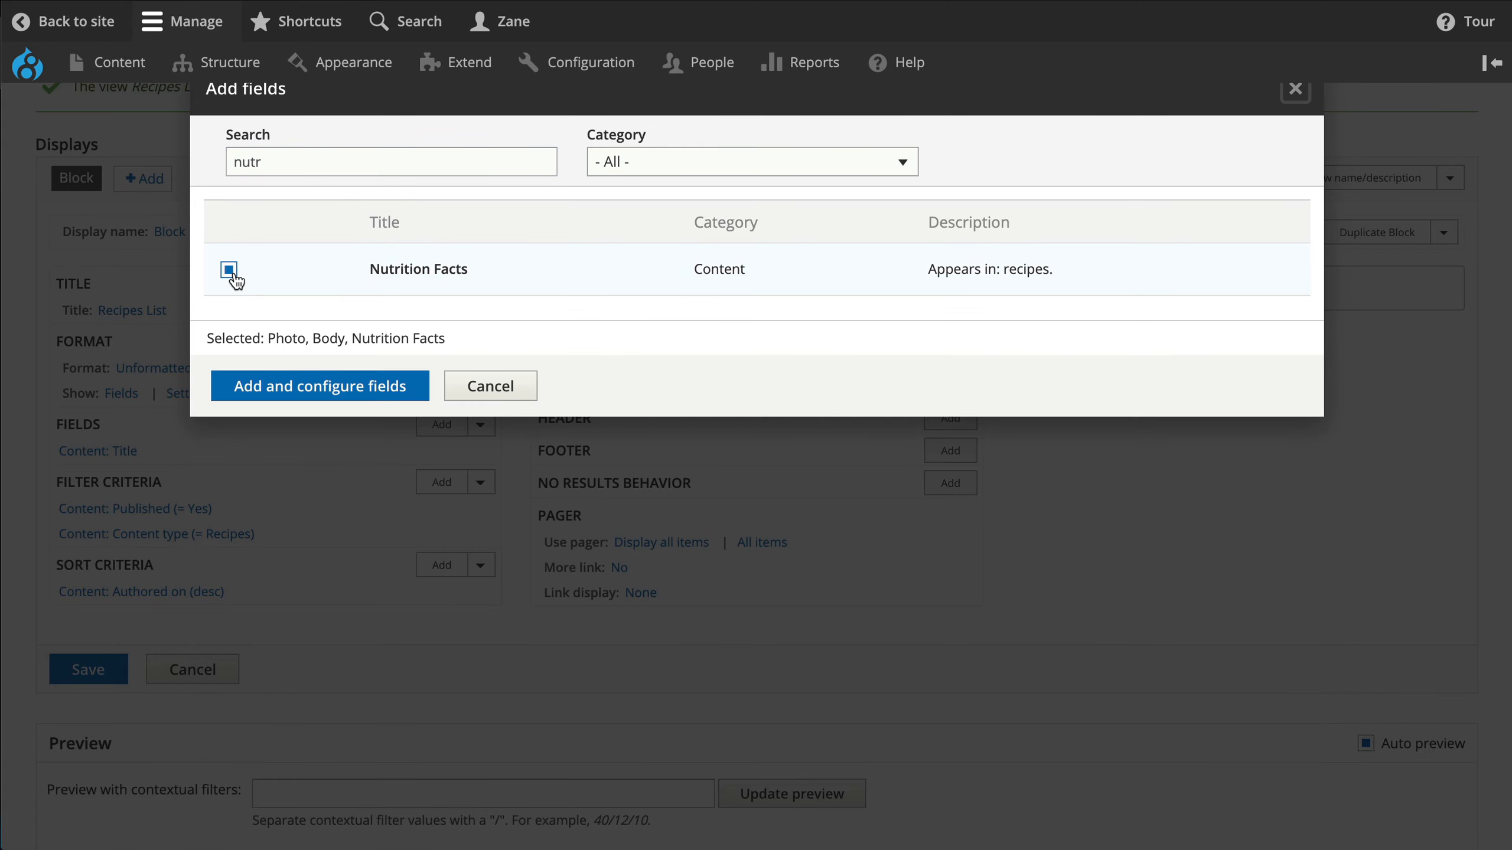
{"action": "left_click", "coordinate": [266, 388]}
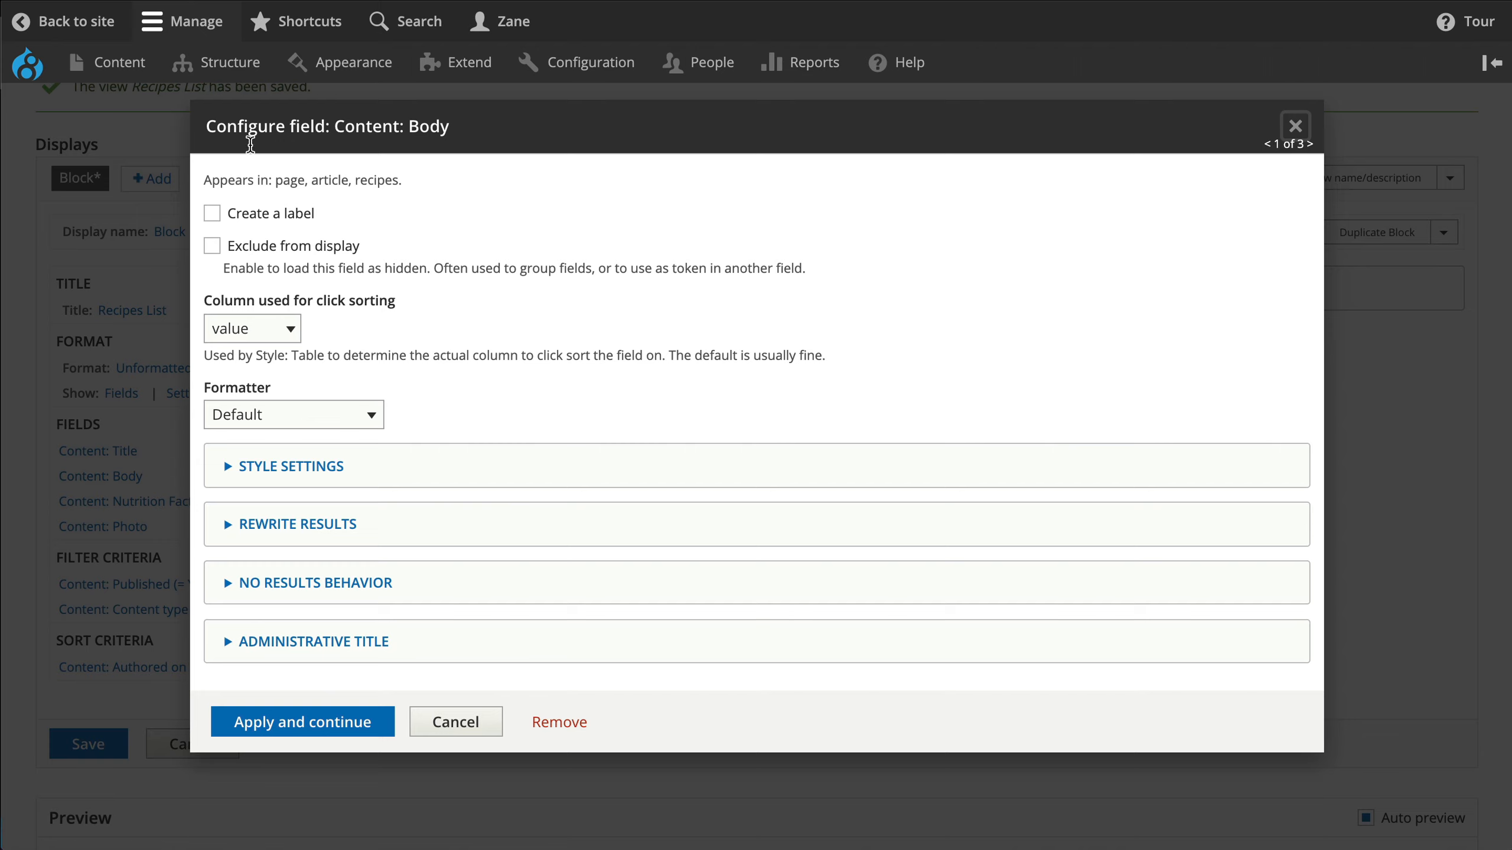
Step: Accept the default configuration for the Body and Nutrition Facts fields, continuing to the Photo field
{"action": "left_click_drag", "start_coordinate": [453, 126], "coordinate": [204, 126]}
{"action": "left_click", "coordinate": [616, 246]}
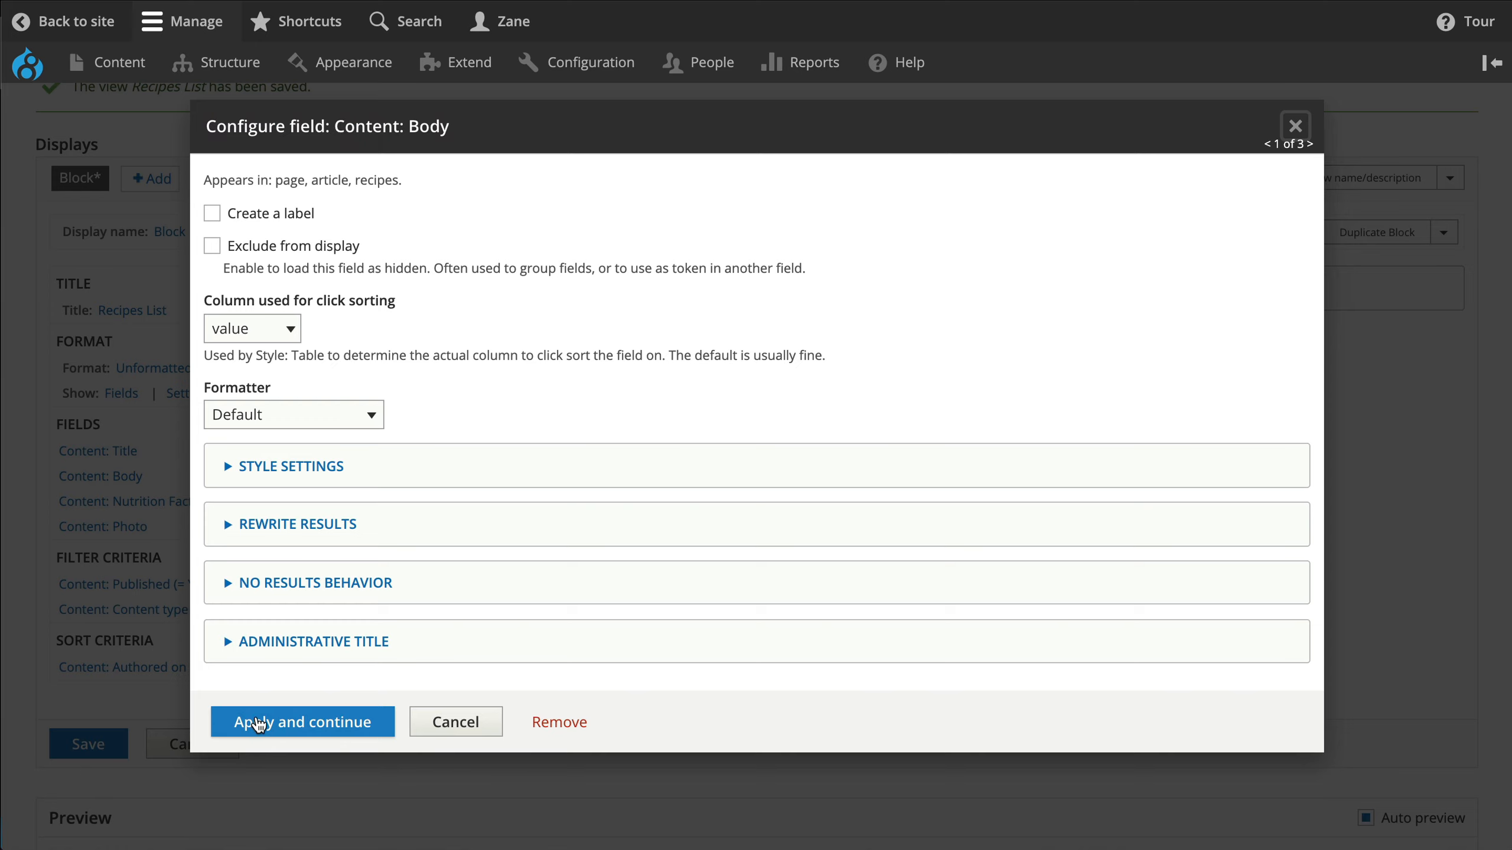
{"action": "left_click", "coordinate": [257, 723]}
{"action": "left_click", "coordinate": [257, 723]}
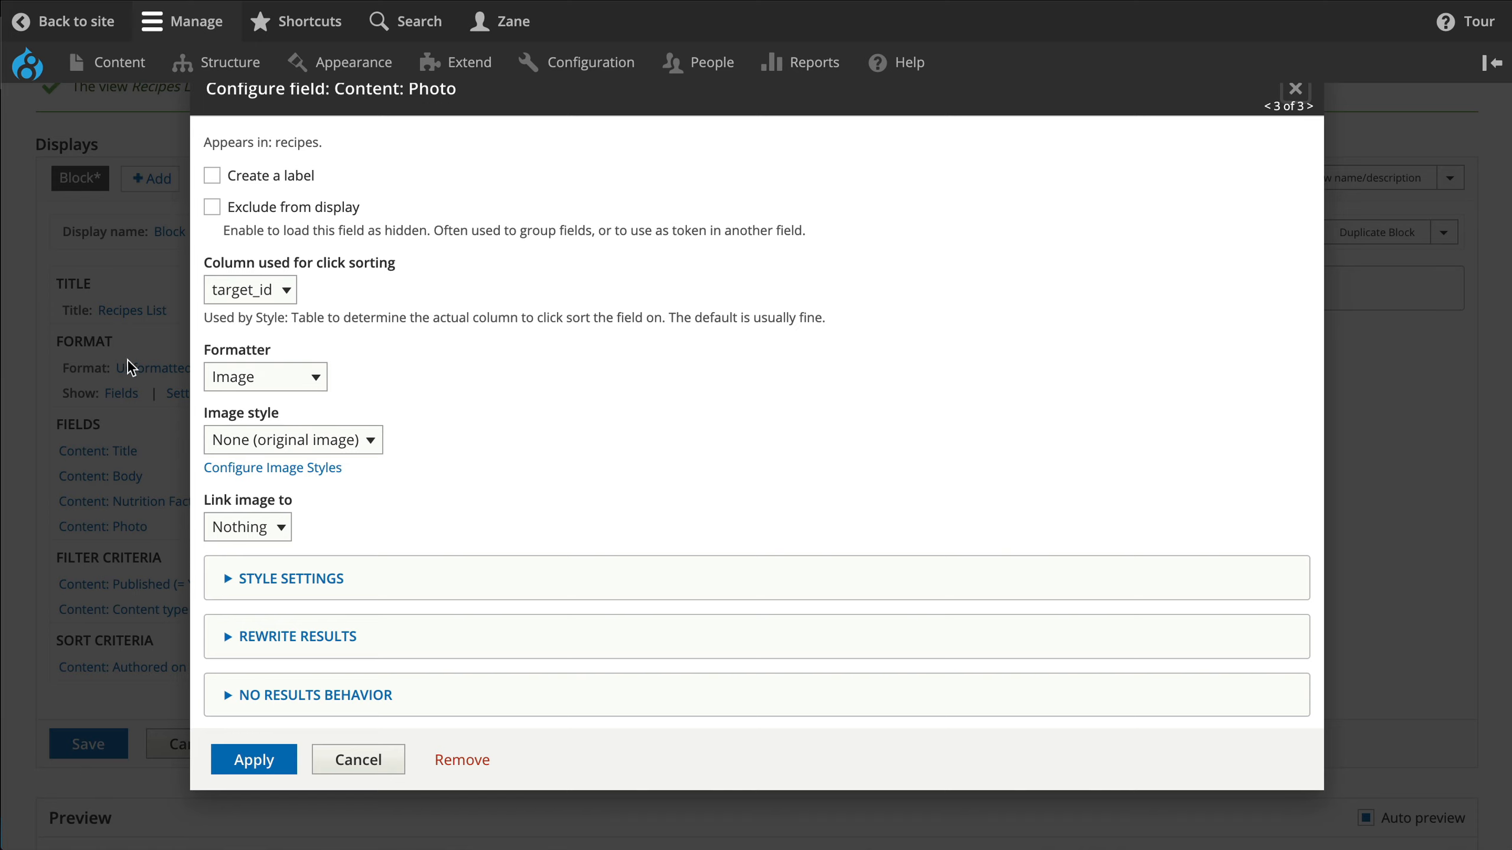
Step: Set the Photo field's image style to Medium (220×220) and apply the field configuration
{"action": "left_click", "coordinate": [306, 441]}
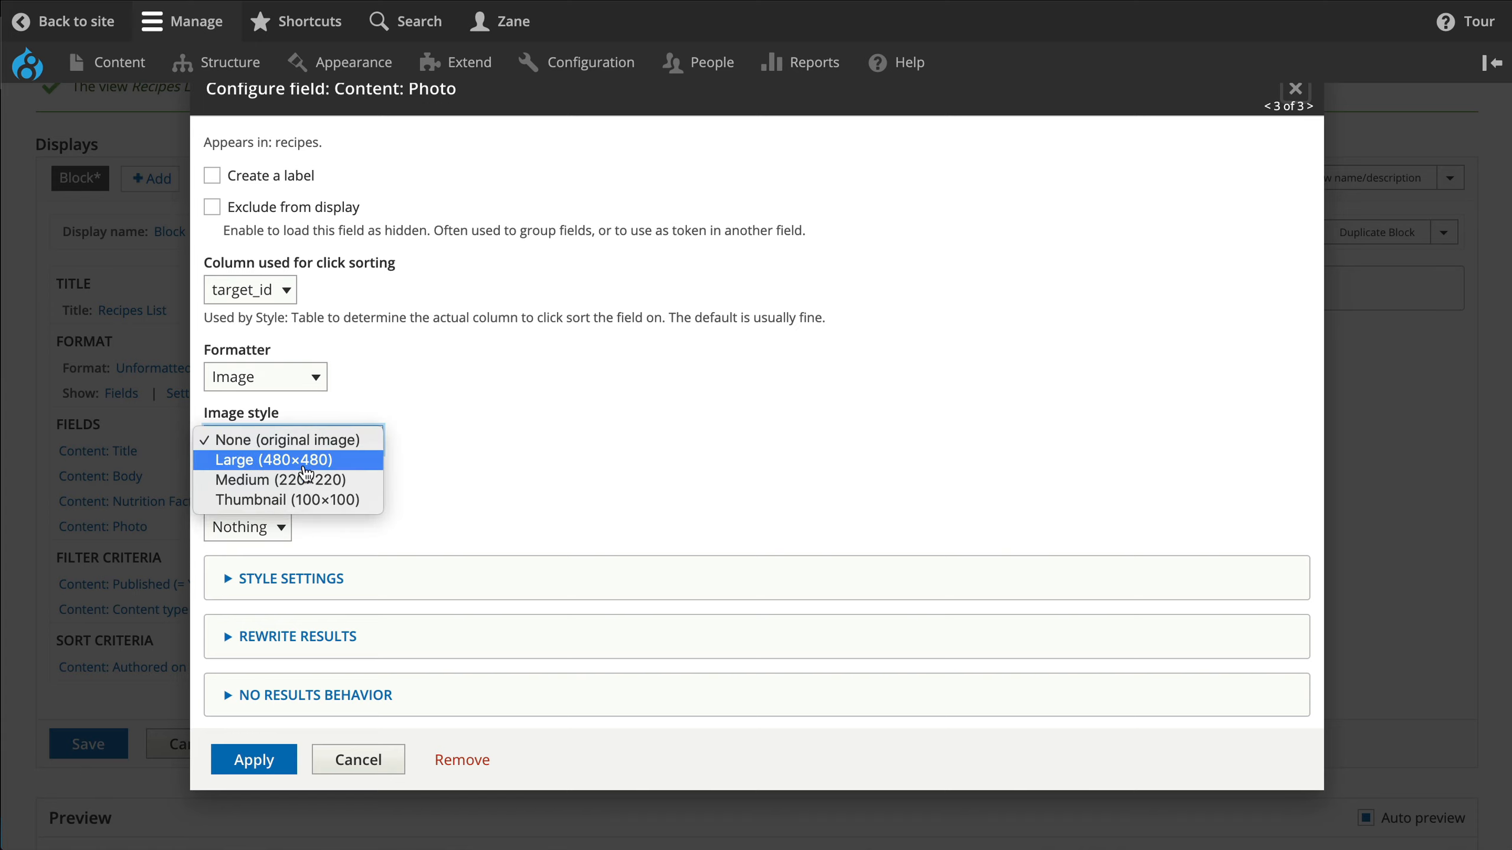
{"action": "left_click", "coordinate": [496, 450]}
{"action": "left_click", "coordinate": [256, 438]}
{"action": "left_click", "coordinate": [275, 480]}
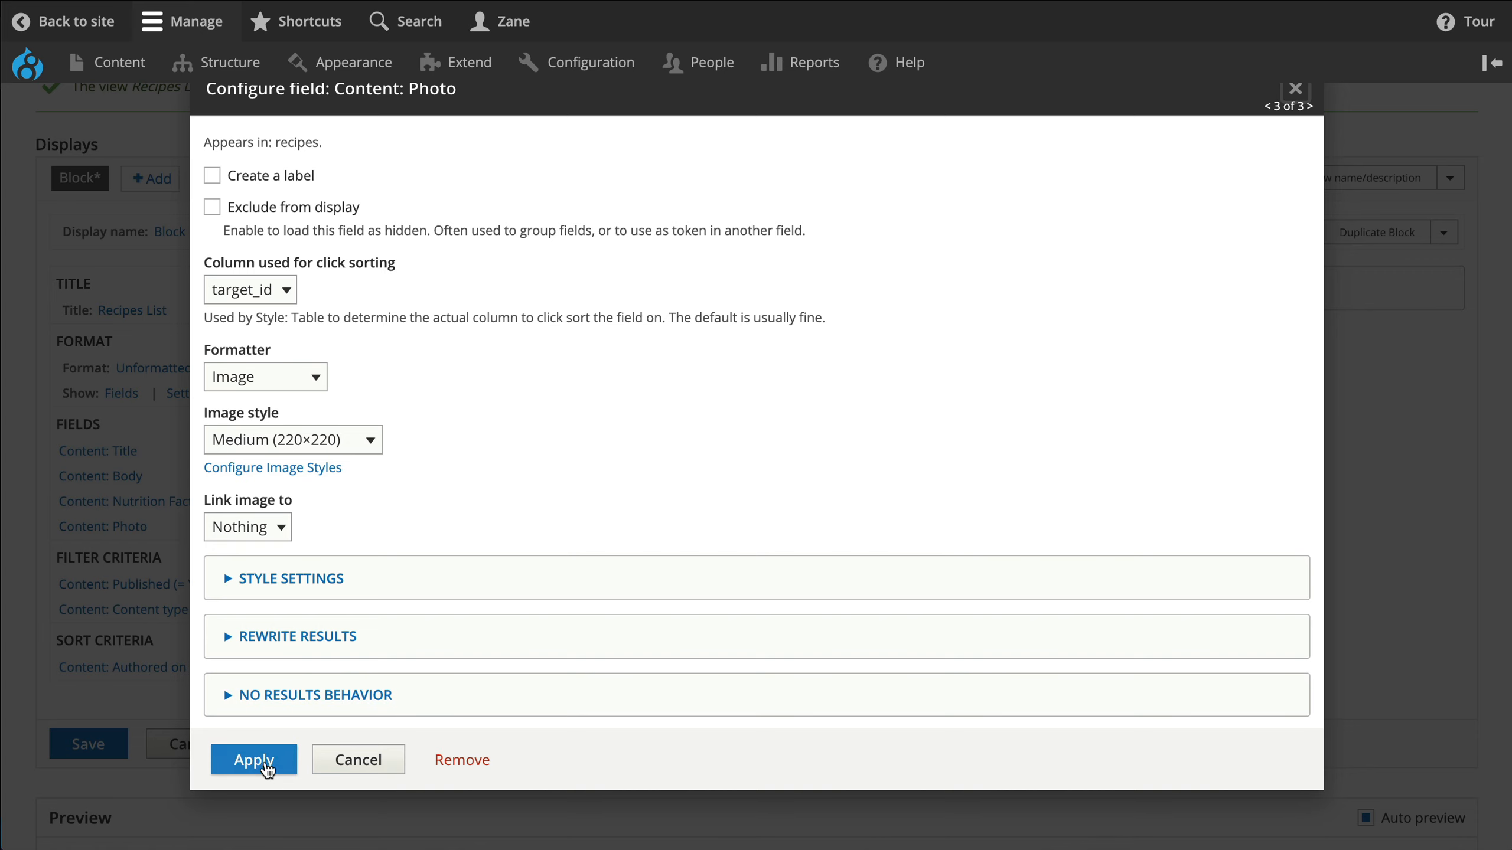
{"action": "left_click", "coordinate": [261, 763]}
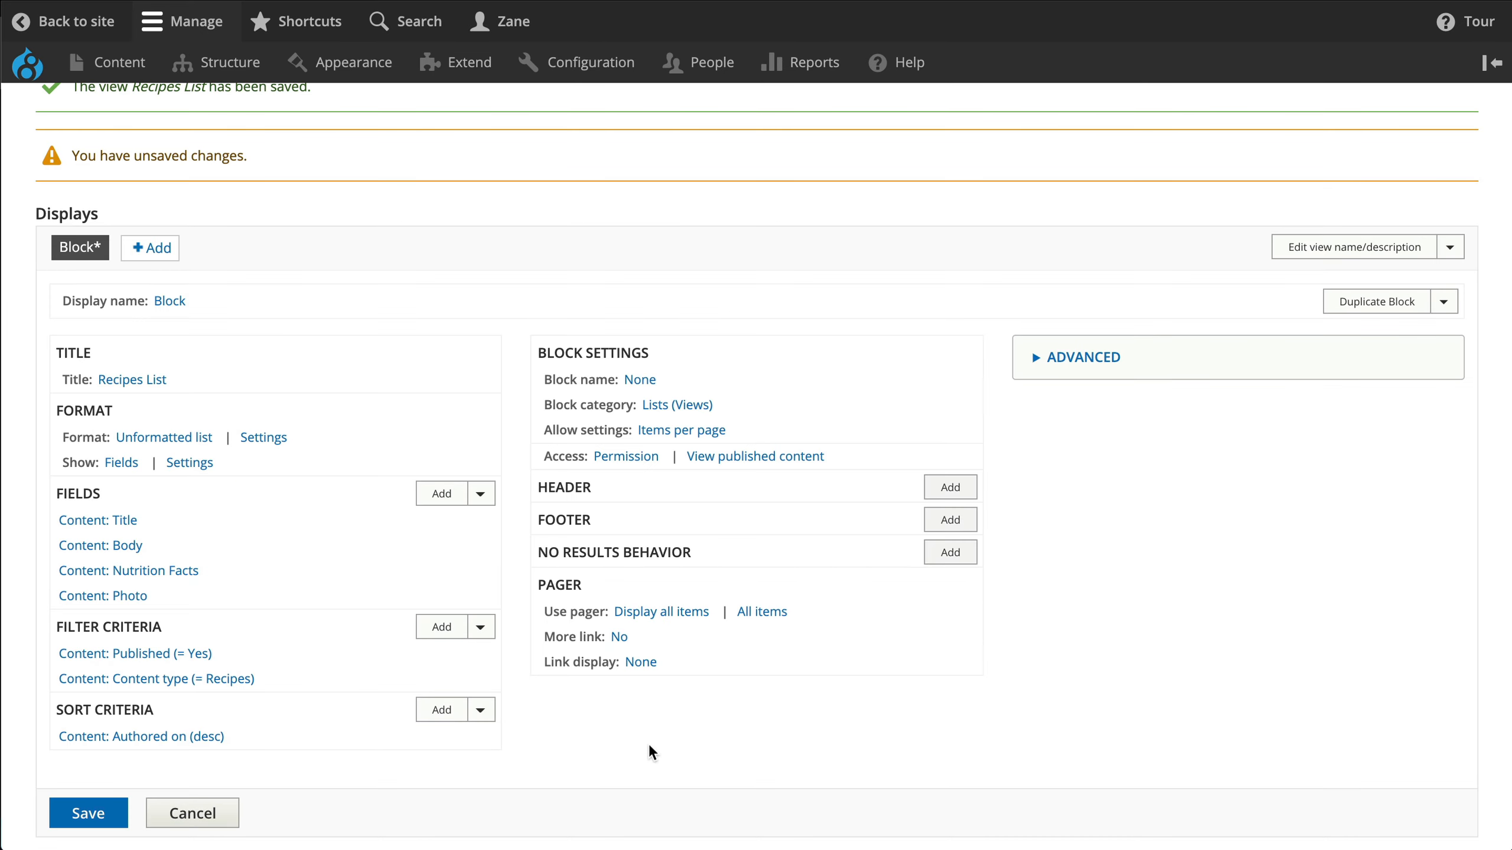
Step: Examine the view preview to check each recipe's title, body, nutrition facts and photo
{"action": "scroll", "coordinate": [613, 708], "scroll_direction": "down", "scroll_amount": 10}
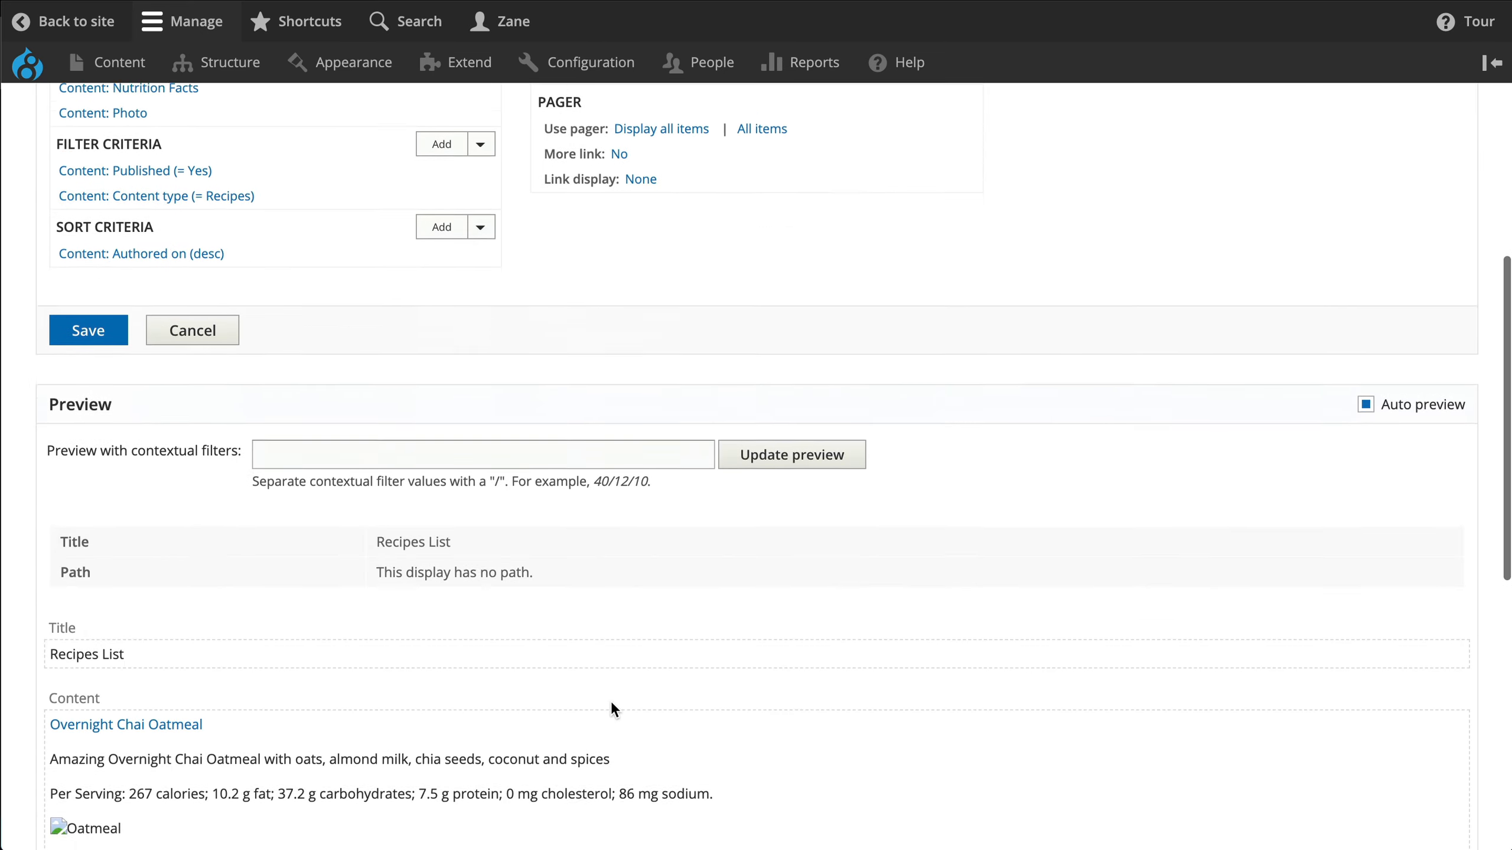
{"action": "scroll", "coordinate": [613, 709], "scroll_direction": "down", "scroll_amount": 5}
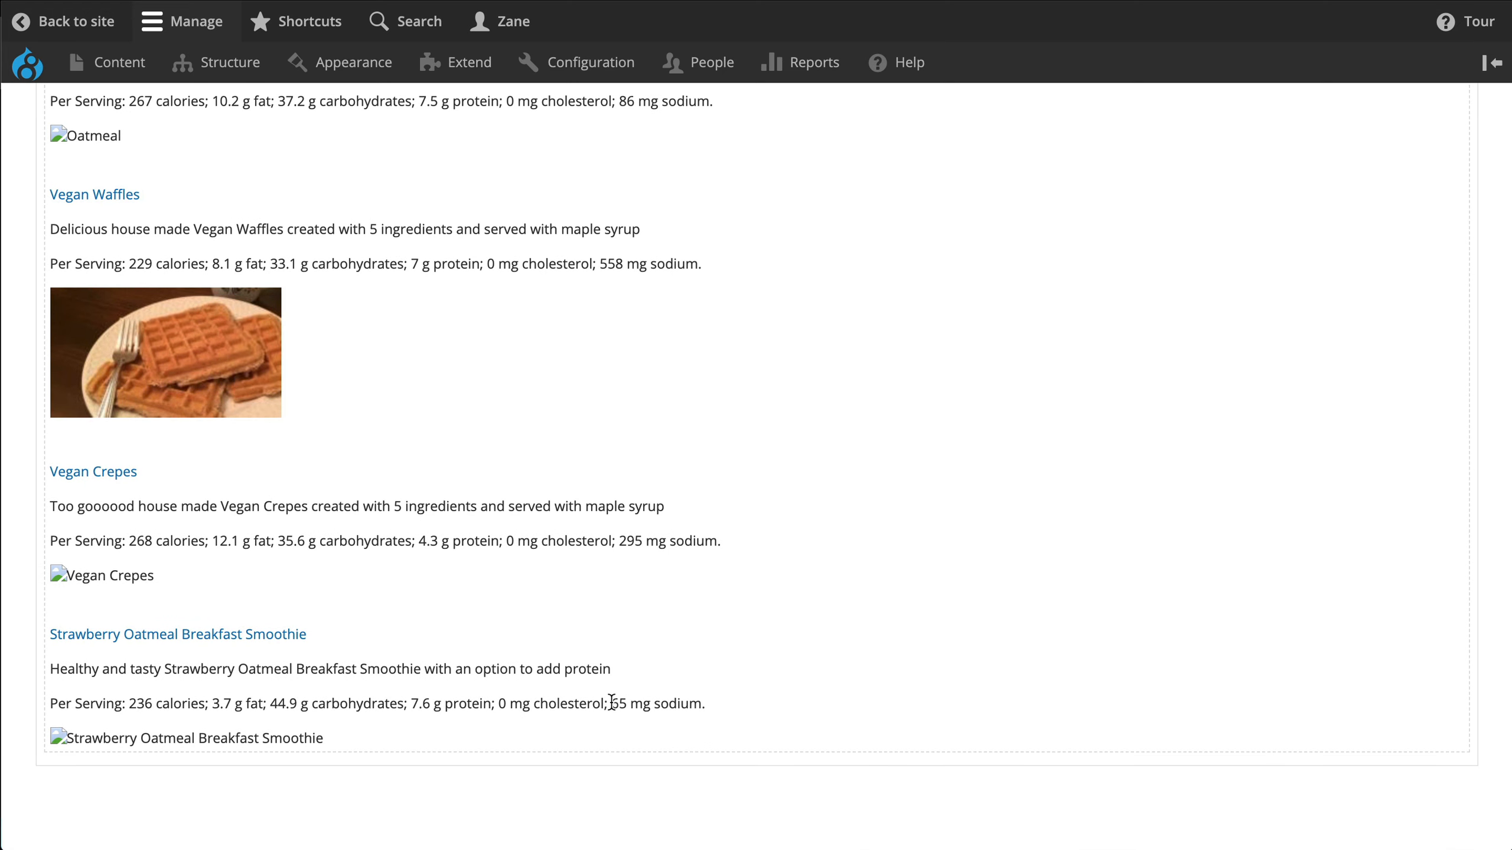
{"action": "scroll", "coordinate": [612, 701], "scroll_direction": "up", "scroll_amount": 1}
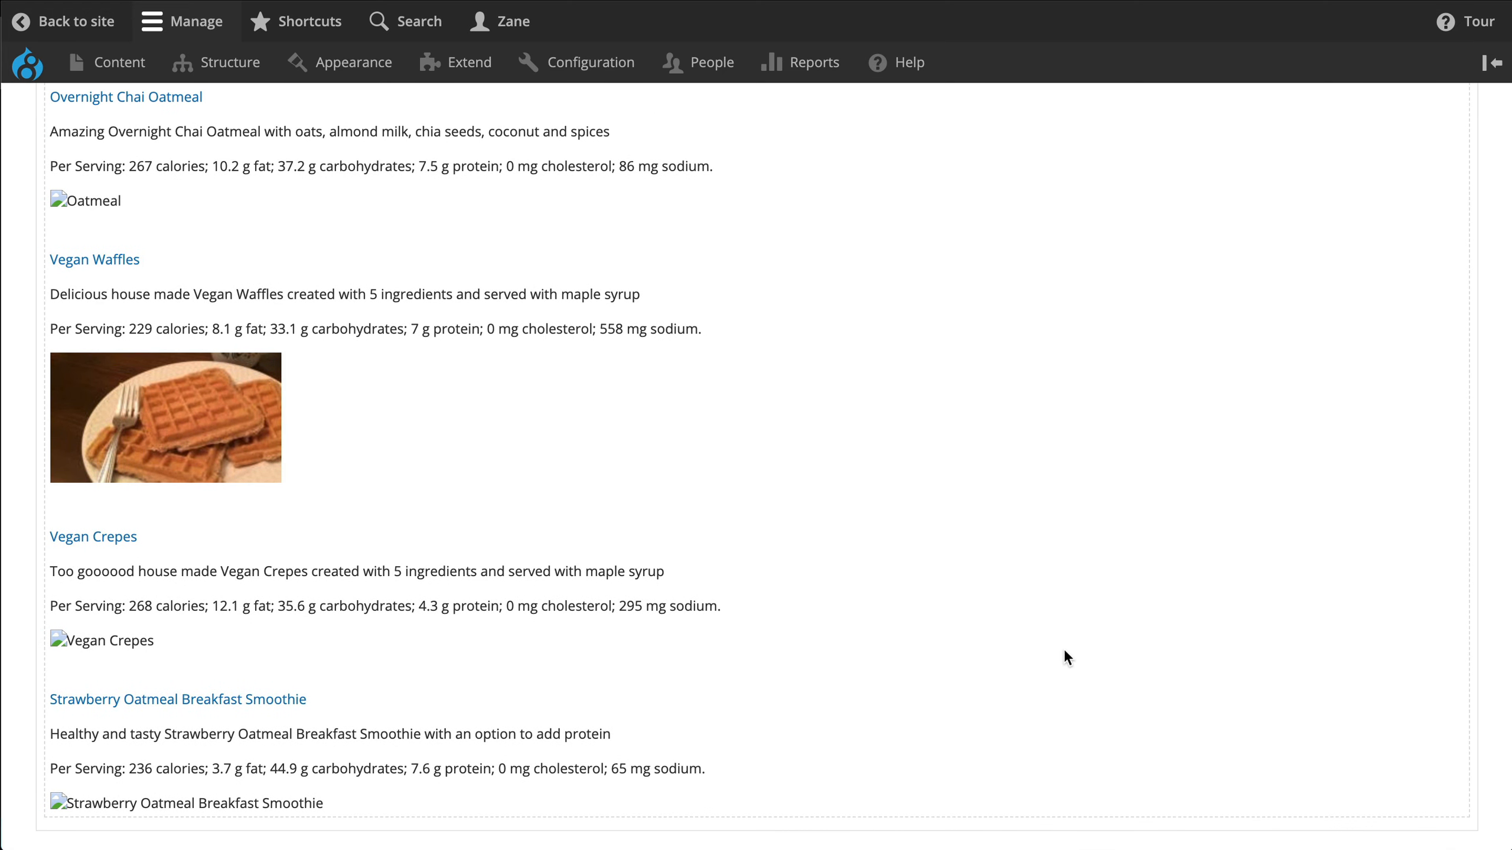
{"action": "scroll", "coordinate": [846, 636], "scroll_direction": "up", "scroll_amount": 5}
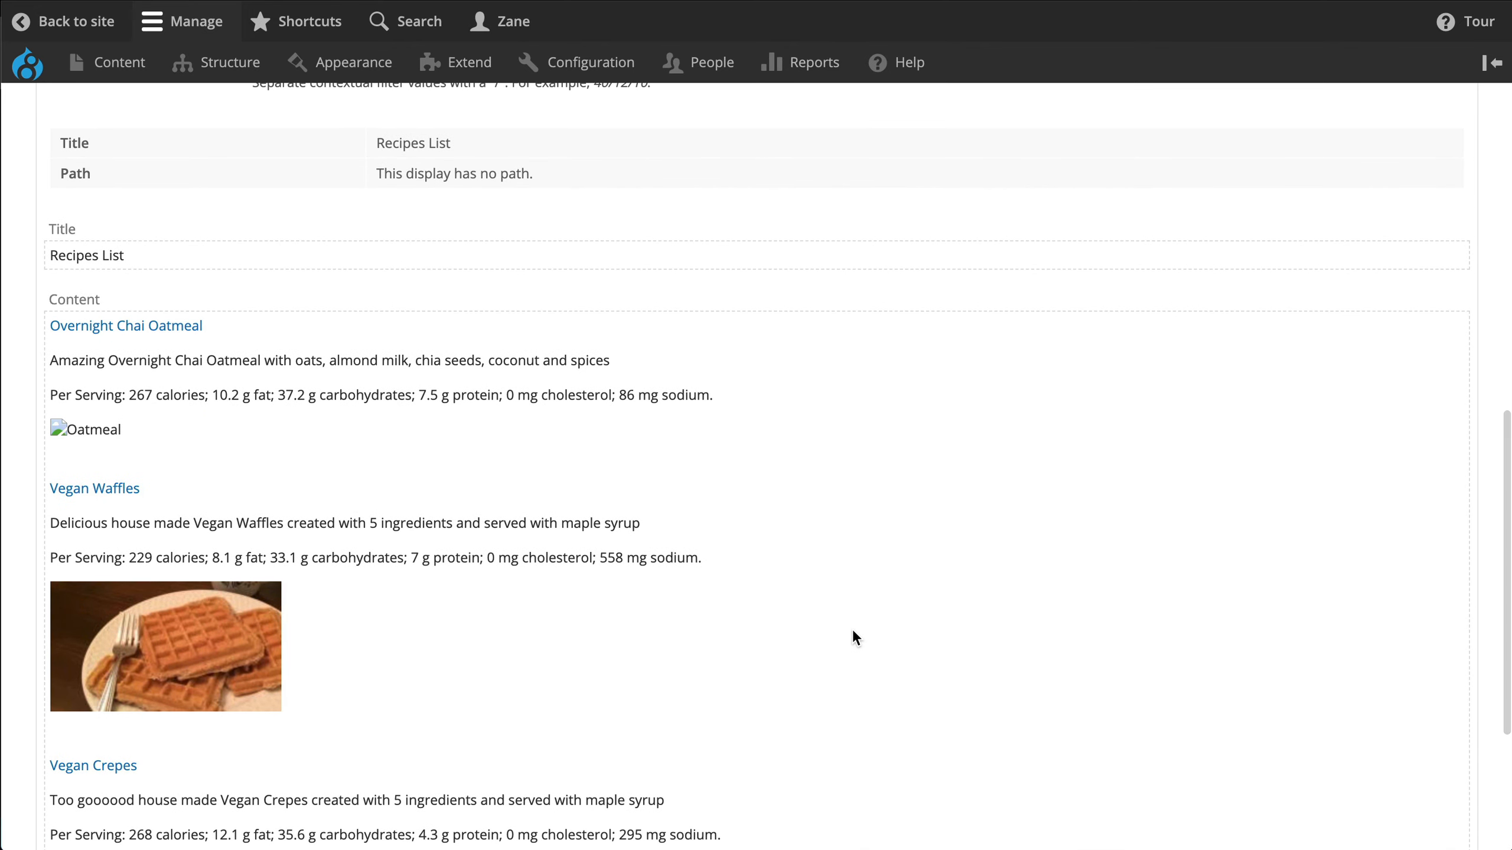
{"action": "scroll", "coordinate": [815, 613], "scroll_direction": "down", "scroll_amount": 3}
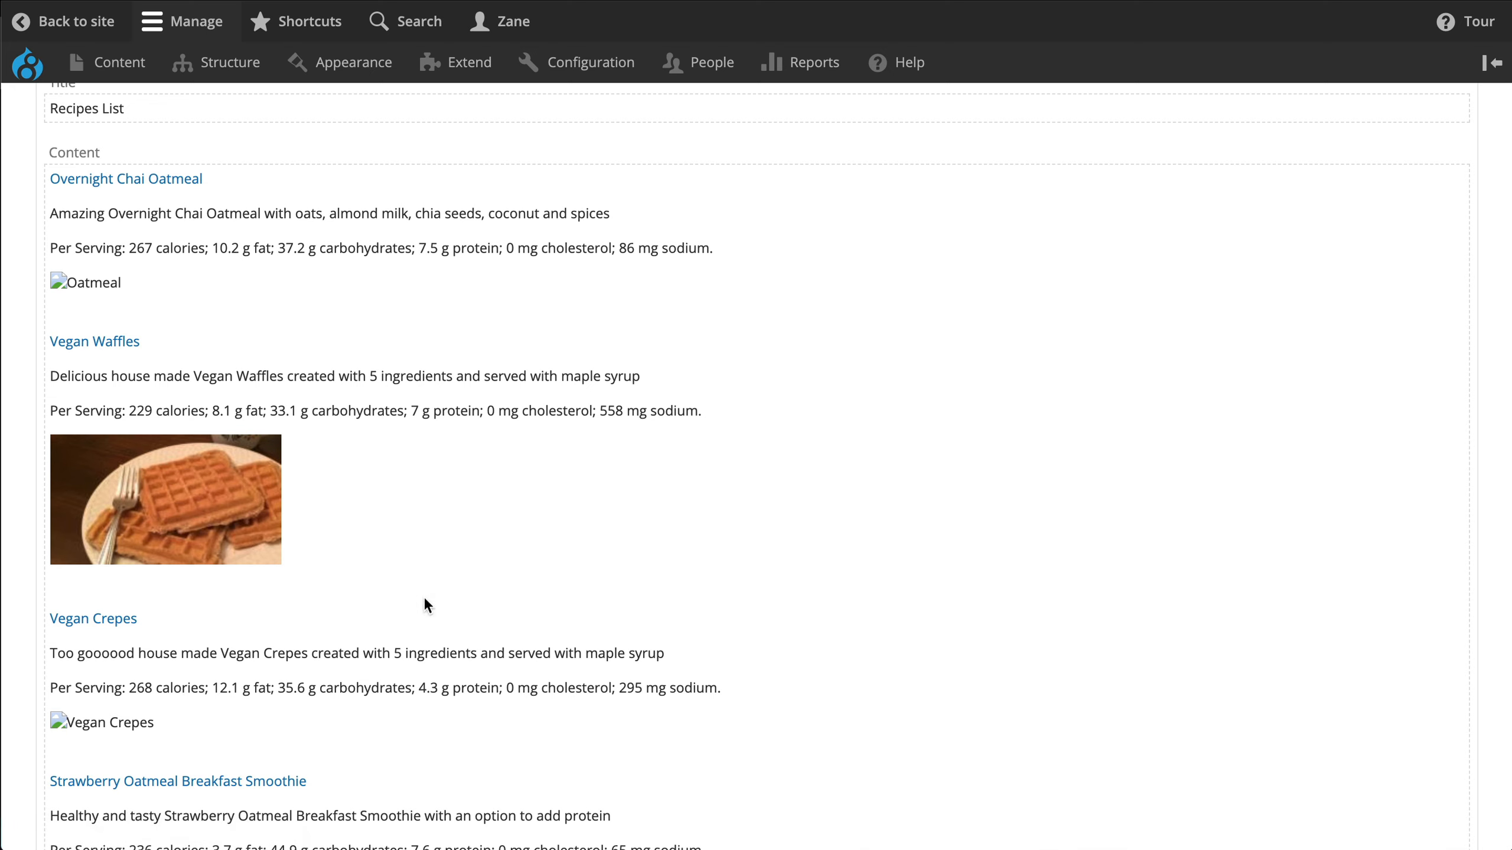
{"action": "left_click_drag", "start_coordinate": [424, 597], "coordinate": [7, 349]}
{"action": "left_click", "coordinate": [567, 607]}
{"action": "left_click_drag", "start_coordinate": [53, 375], "coordinate": [694, 415]}
{"action": "left_click", "coordinate": [694, 415]}
{"action": "scroll", "coordinate": [574, 523], "scroll_direction": "down", "scroll_amount": 3}
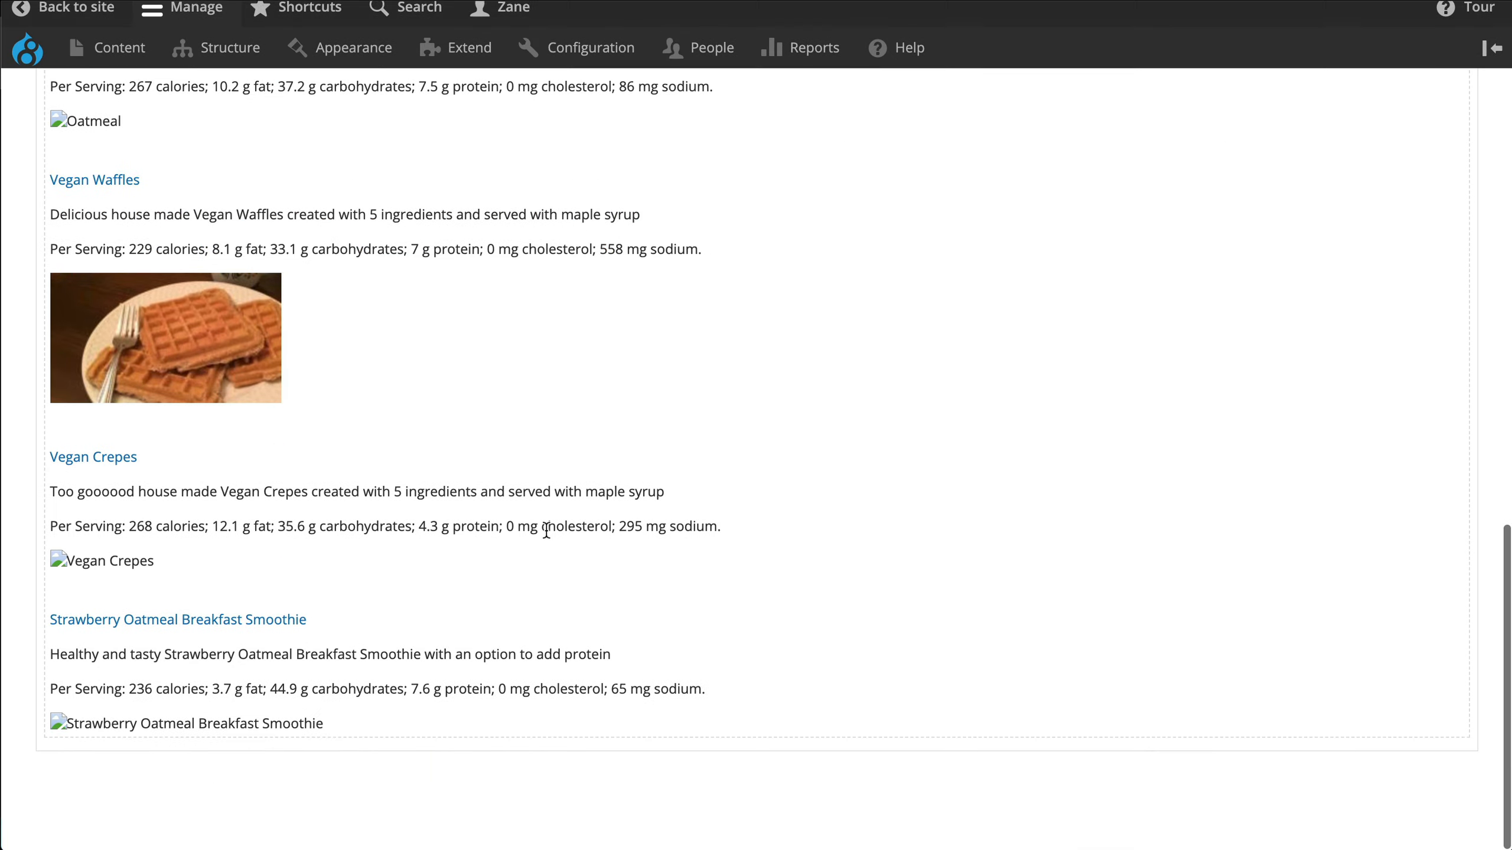
{"action": "scroll", "coordinate": [509, 523], "scroll_direction": "up", "scroll_amount": 10}
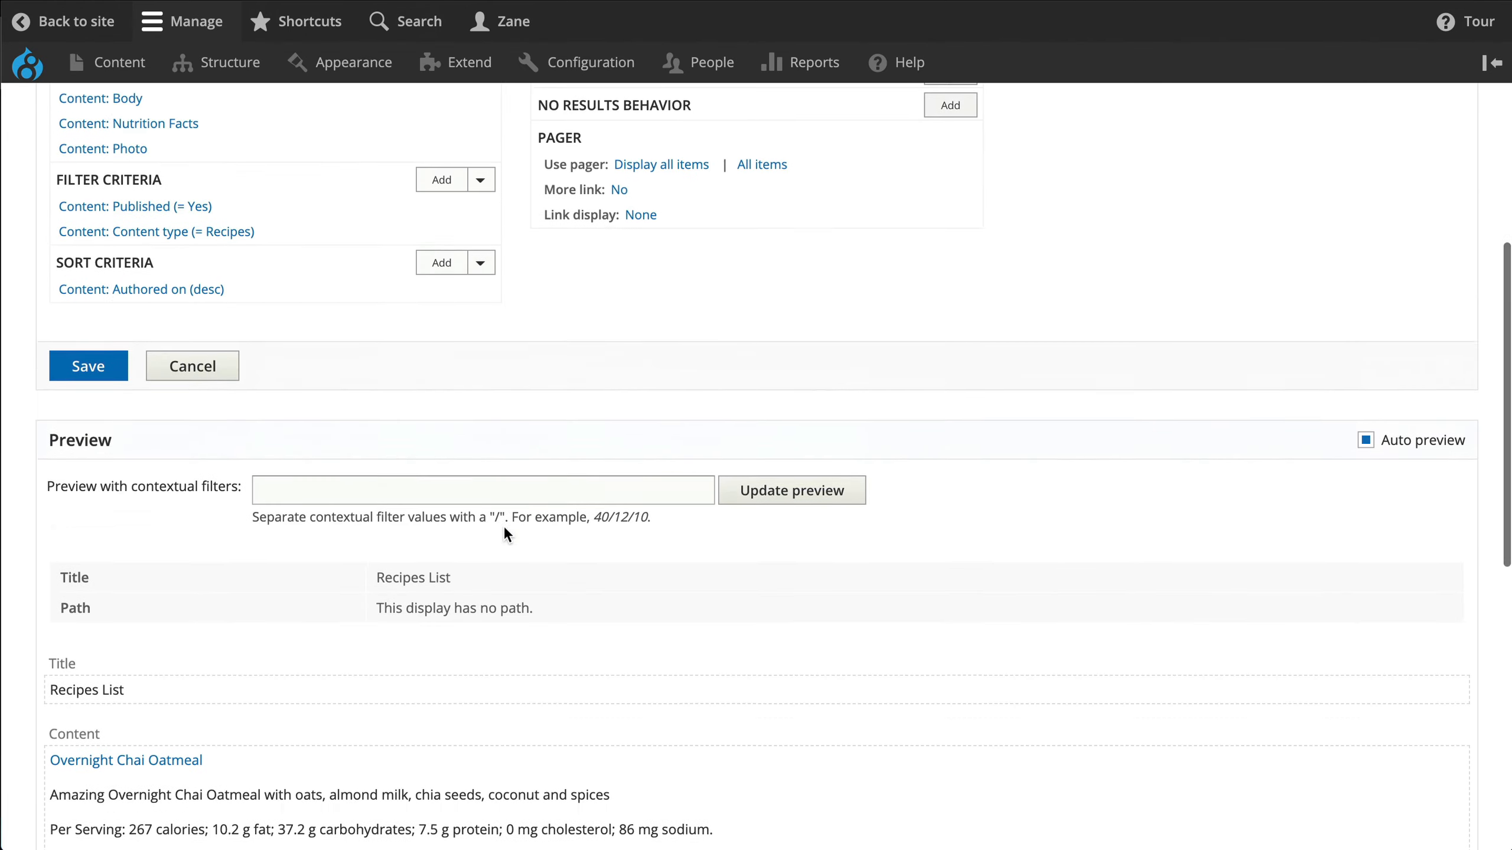
{"action": "scroll", "coordinate": [503, 524], "scroll_direction": "down", "scroll_amount": 8}
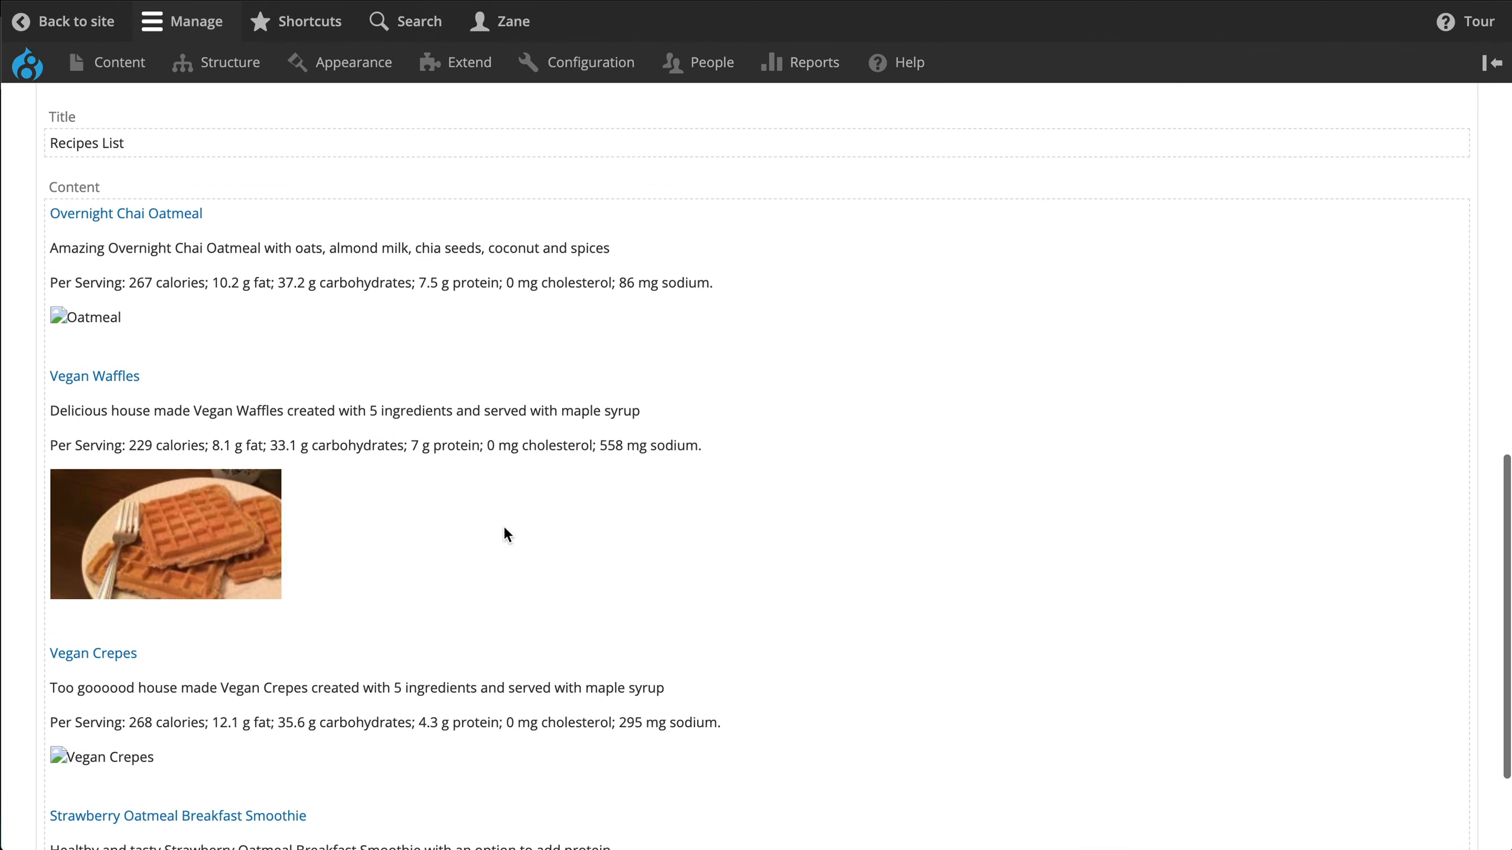
Step: Save the Recipes List view with its added fields
{"action": "scroll", "coordinate": [503, 525], "scroll_direction": "up", "scroll_amount": 5}
{"action": "scroll", "coordinate": [503, 524], "scroll_direction": "up", "scroll_amount": 10}
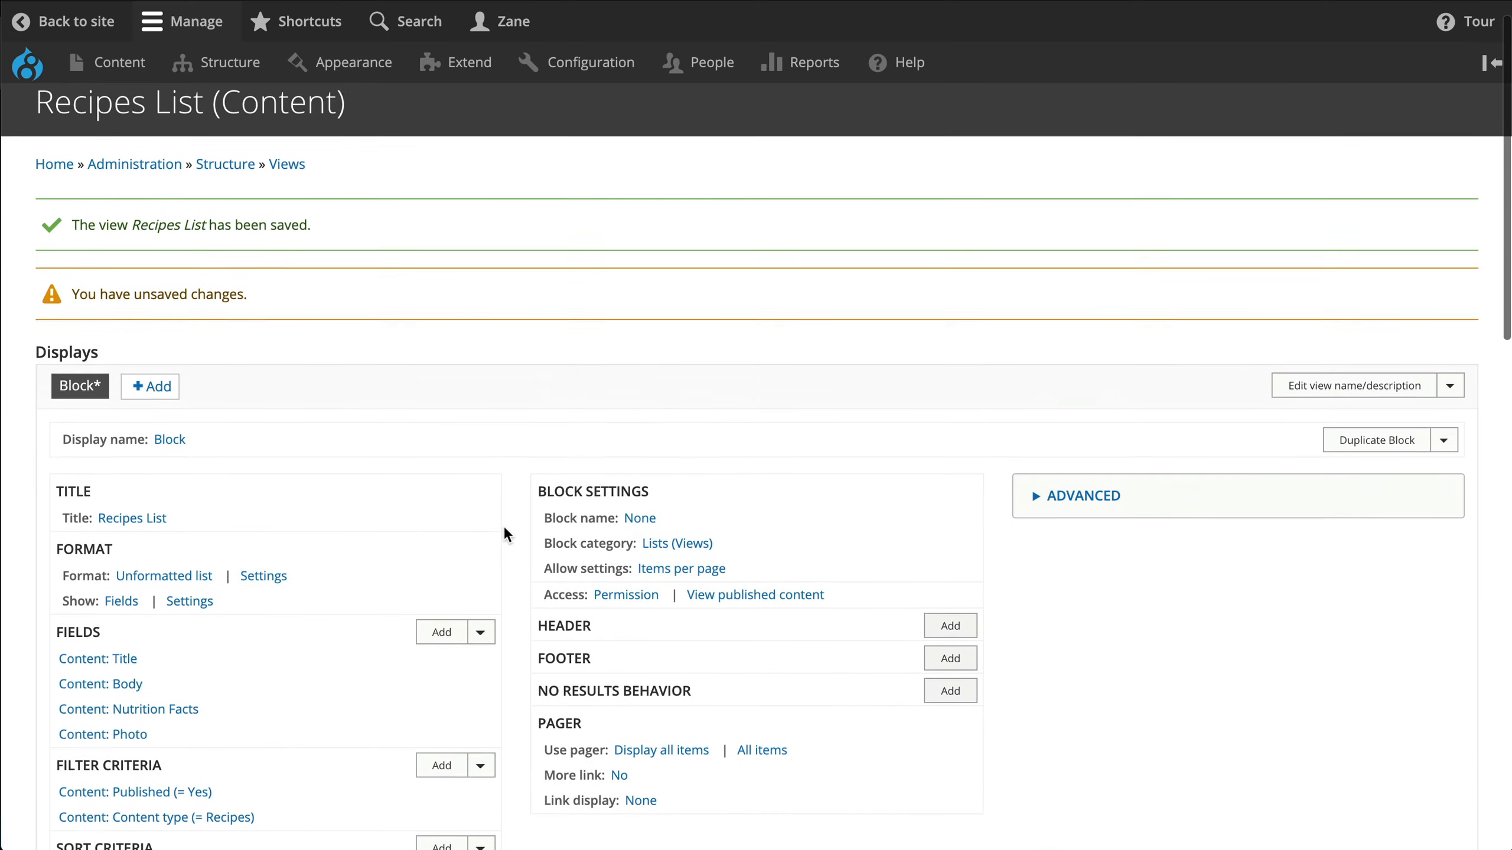
{"action": "scroll", "coordinate": [503, 525], "scroll_direction": "down", "scroll_amount": 5}
{"action": "left_click", "coordinate": [72, 608]}
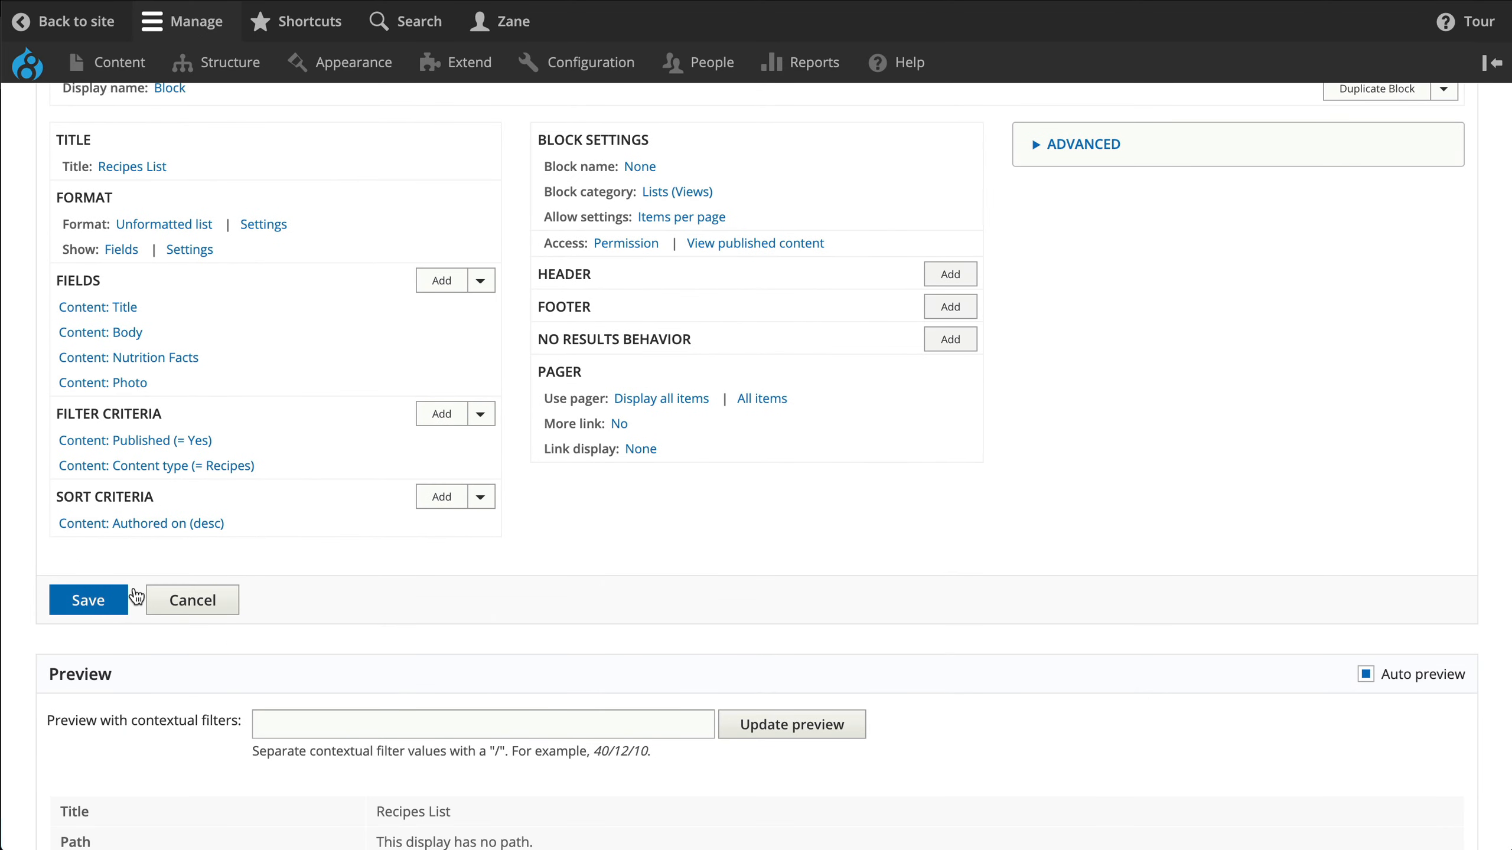
Step: Review the saved view's preview, checking the photo and text fields of every recipe
{"action": "scroll", "coordinate": [639, 633], "scroll_direction": "down", "scroll_amount": 10}
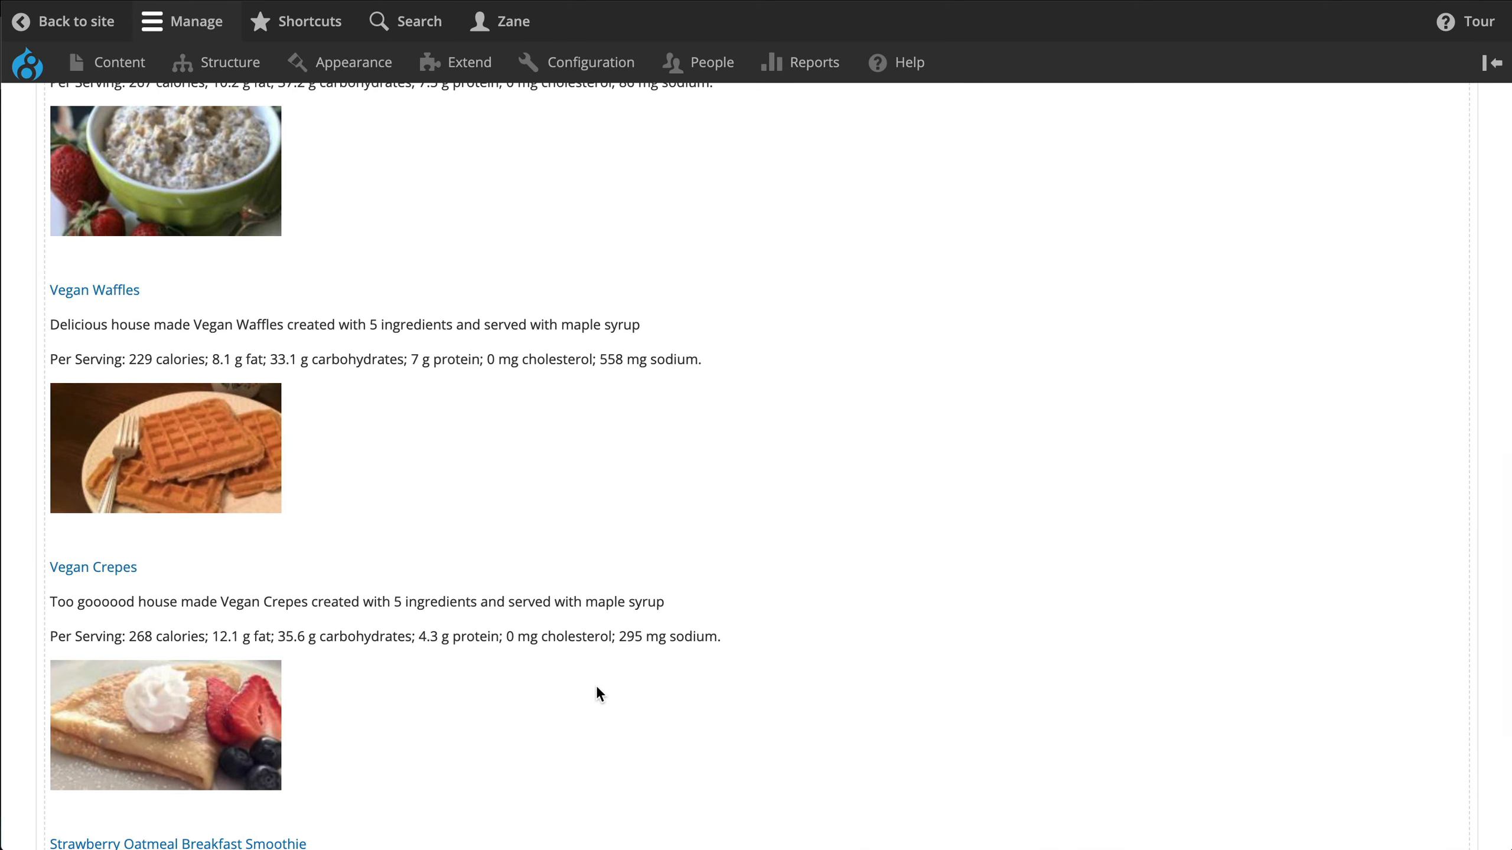
{"action": "scroll", "coordinate": [601, 684], "scroll_direction": "down", "scroll_amount": 5}
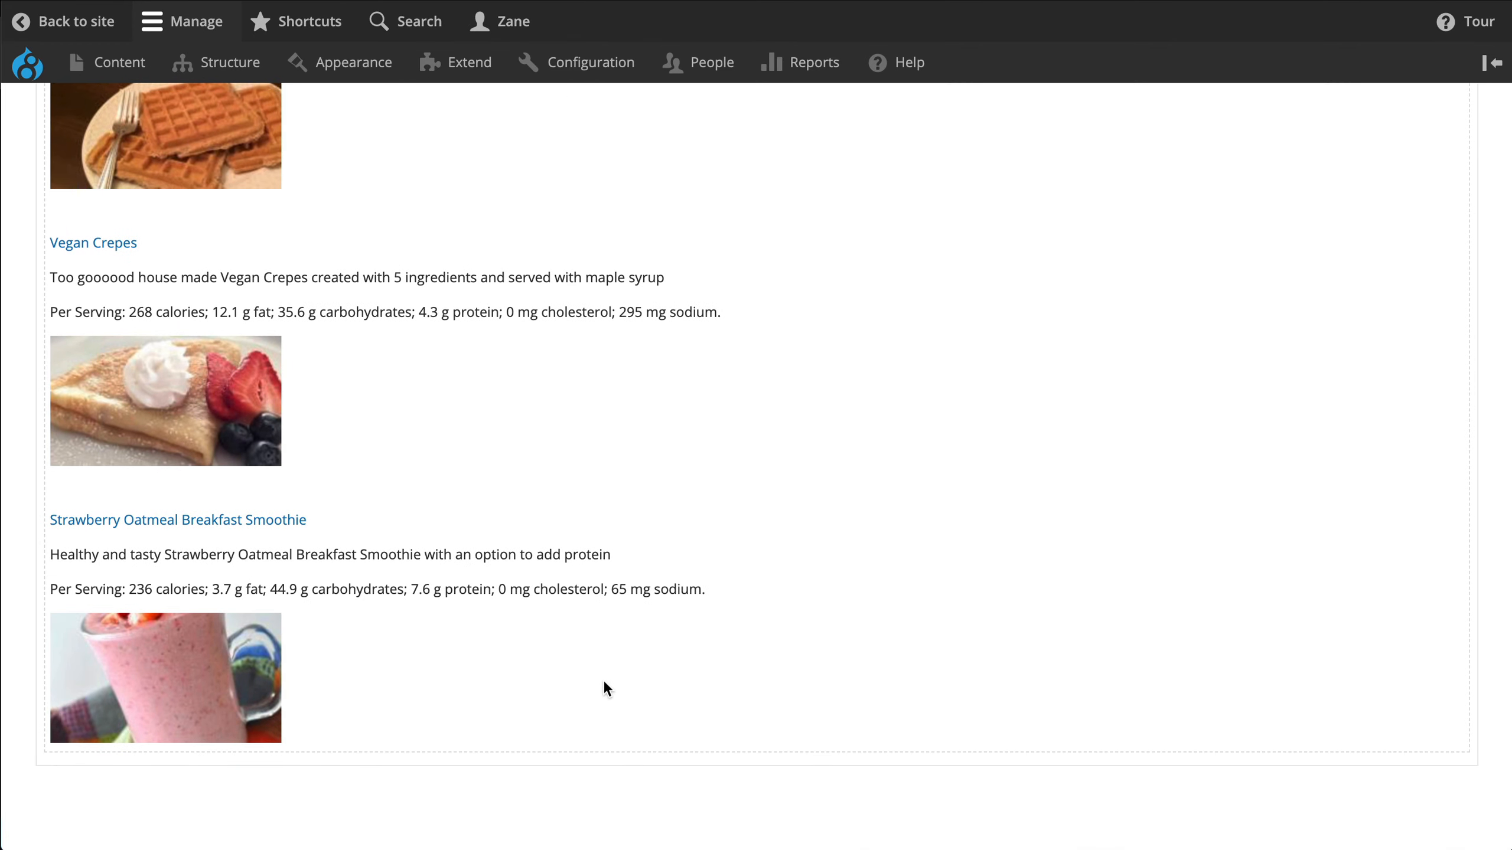
{"action": "scroll", "coordinate": [601, 675], "scroll_direction": "up", "scroll_amount": 8}
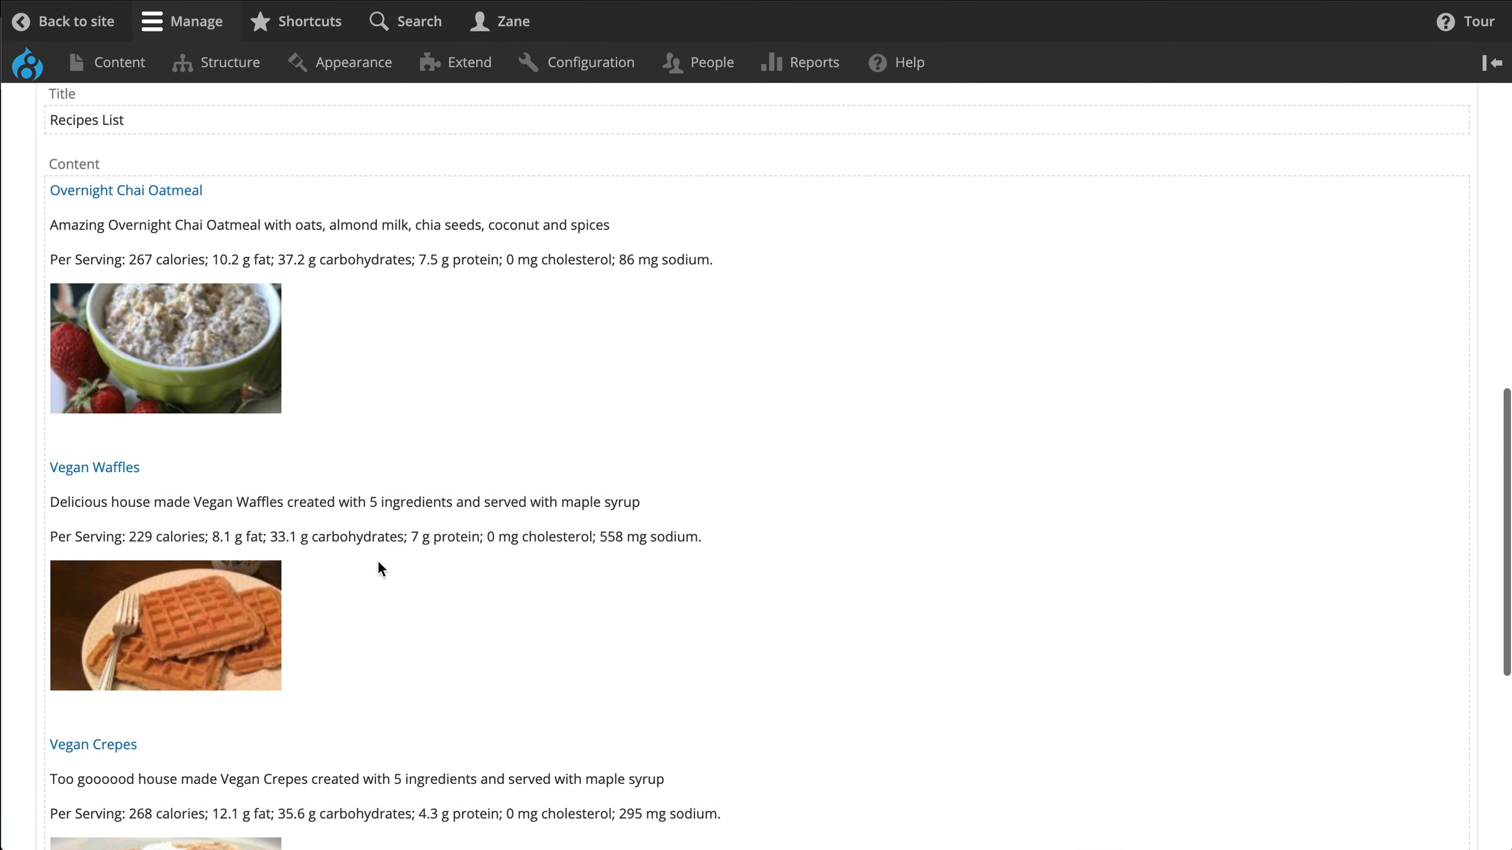
{"action": "scroll", "coordinate": [746, 581], "scroll_direction": "up", "scroll_amount": 8}
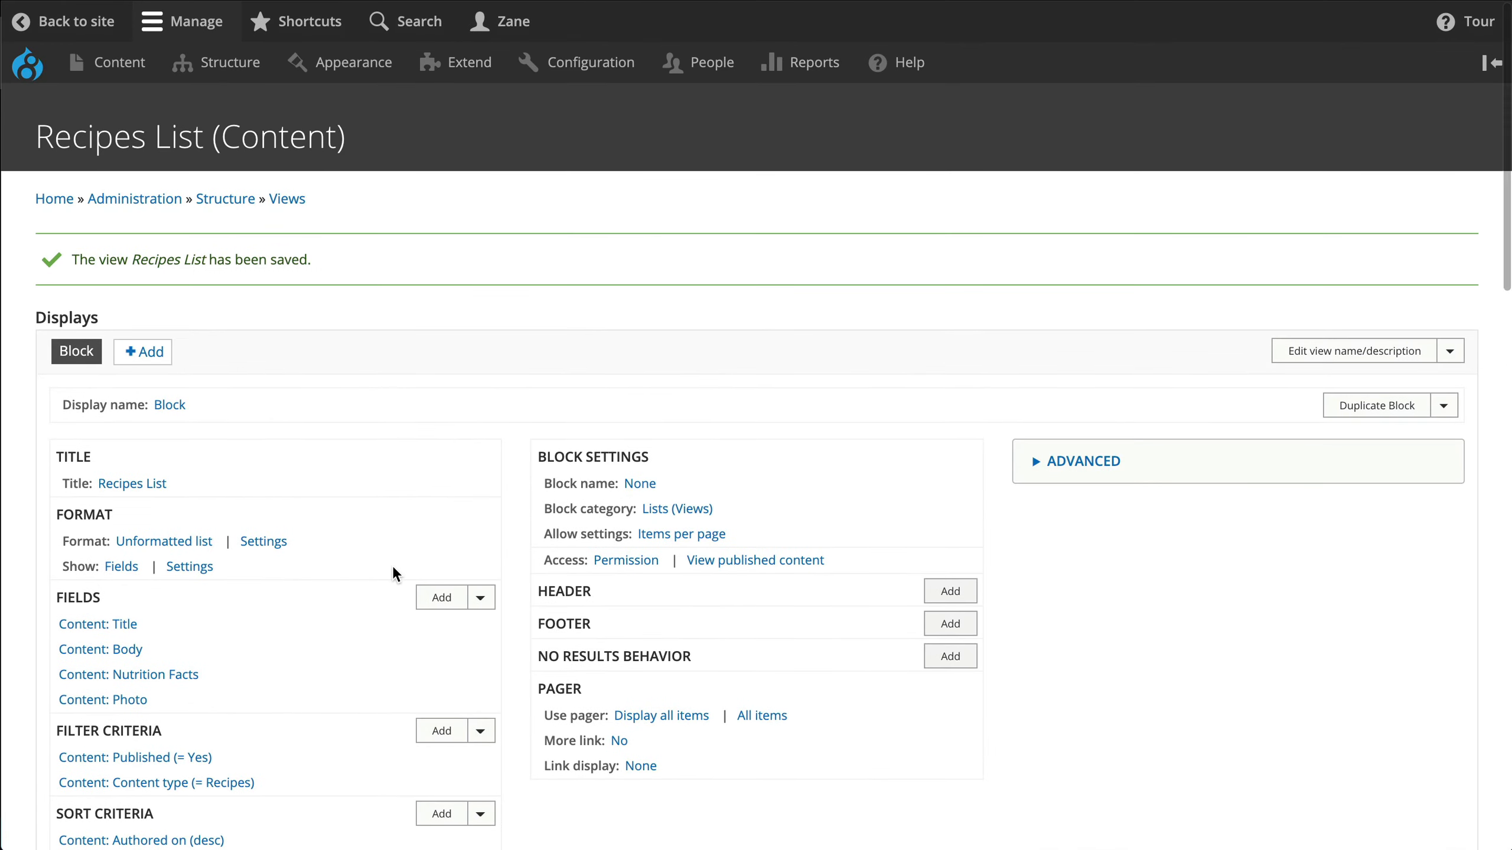
{"action": "scroll", "coordinate": [393, 567], "scroll_direction": "down", "scroll_amount": 3}
{"action": "scroll", "coordinate": [393, 567], "scroll_direction": "down", "scroll_amount": 12}
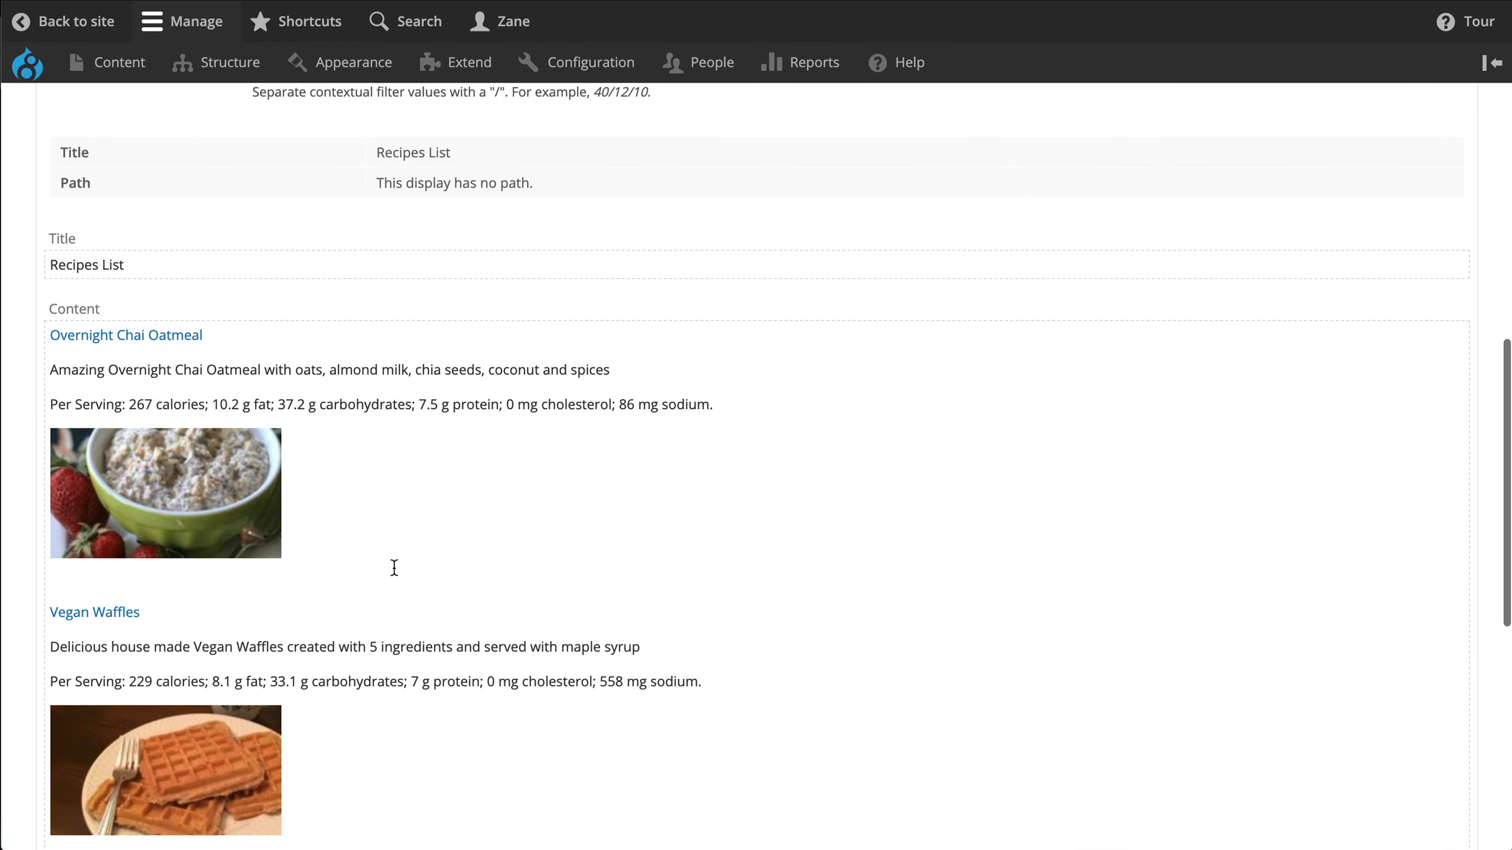
{"action": "scroll", "coordinate": [394, 561], "scroll_direction": "down", "scroll_amount": 3}
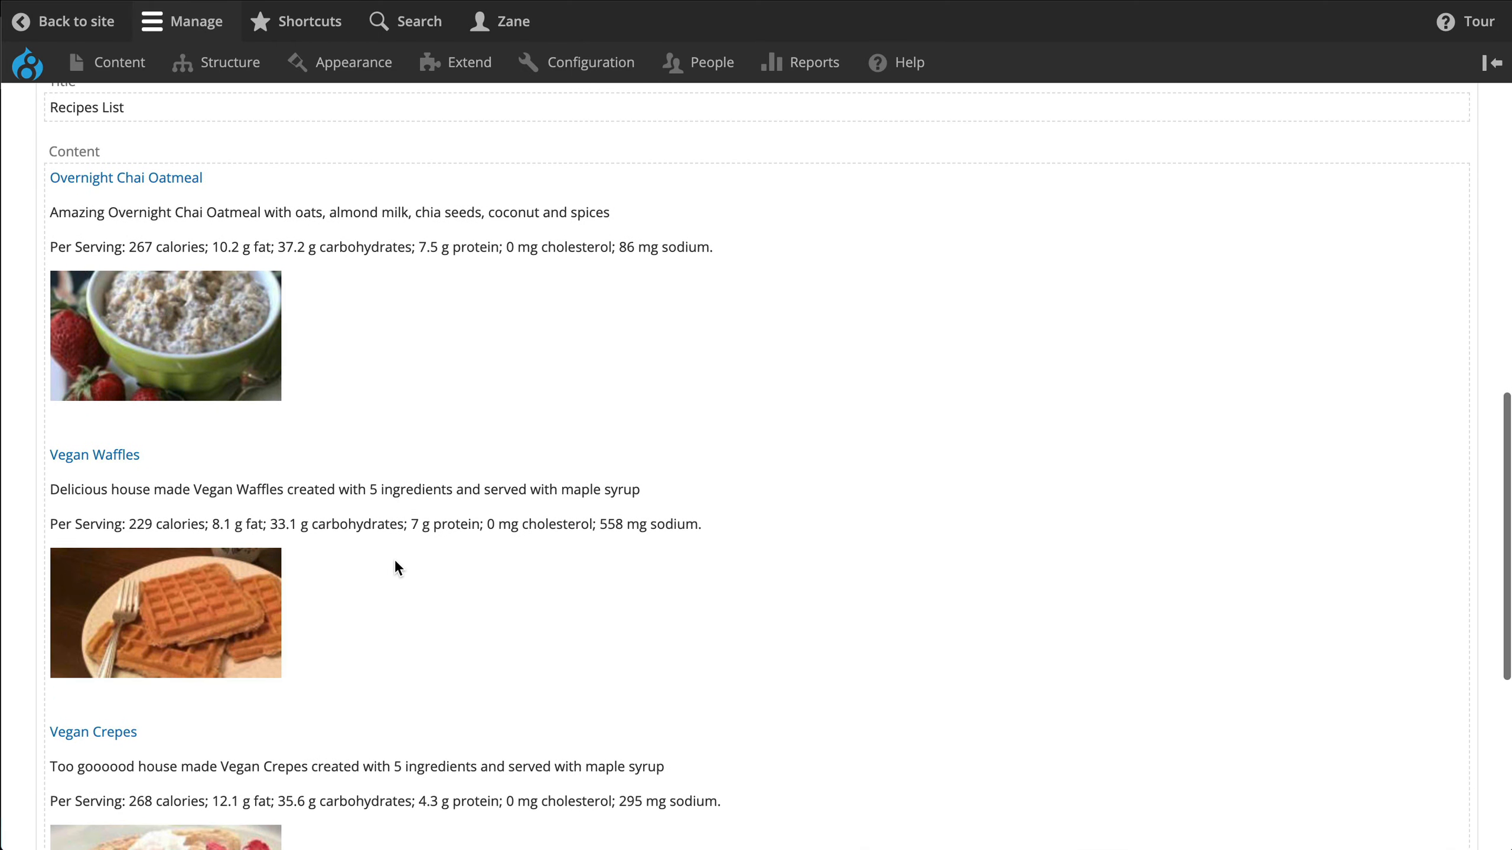
{"action": "scroll", "coordinate": [451, 679], "scroll_direction": "down", "scroll_amount": 8}
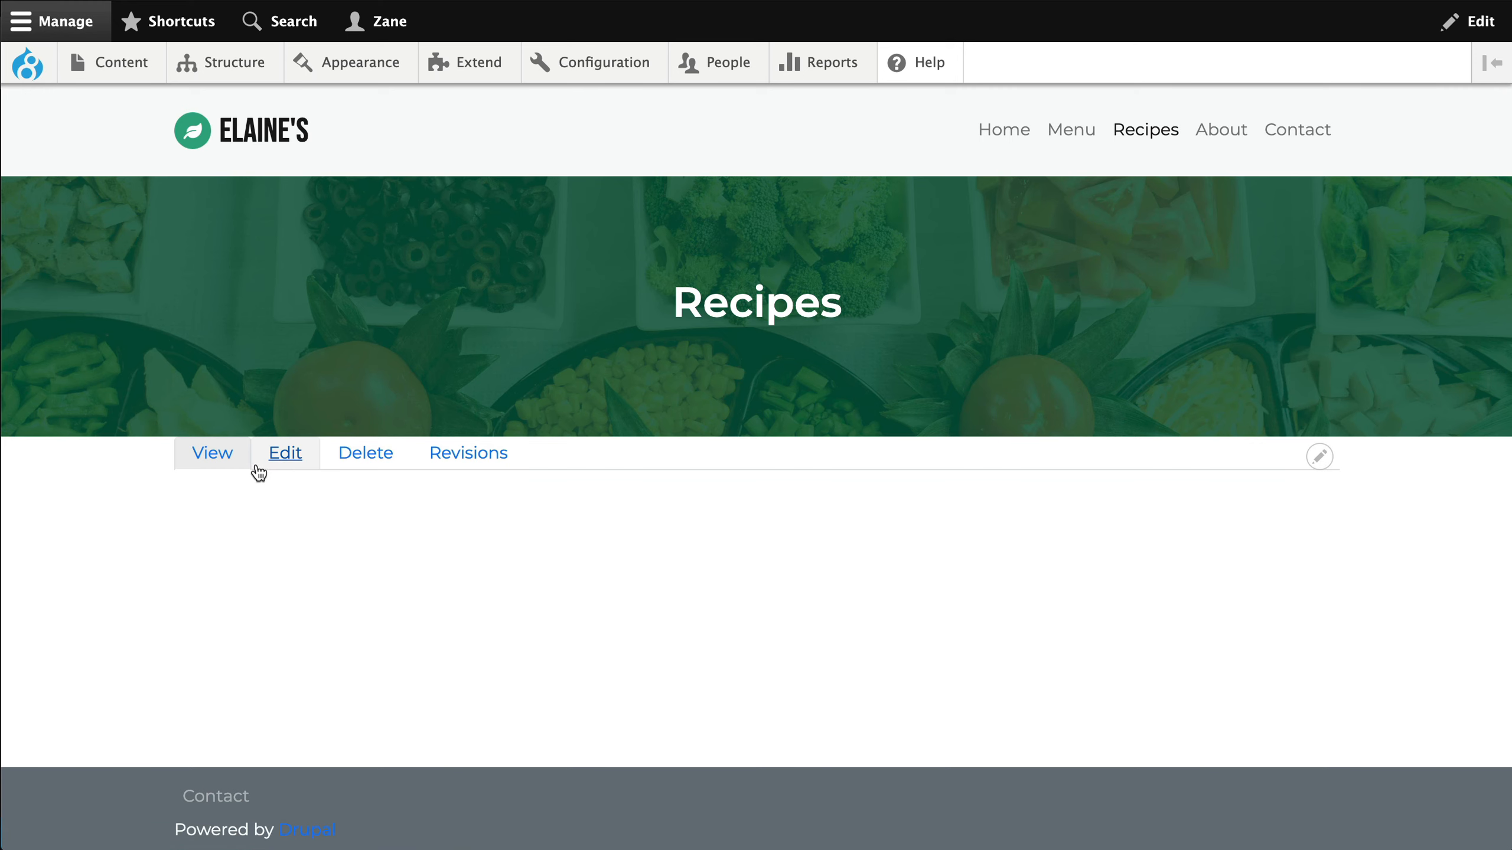
Step: Check the empty content area of the site's Recipes page and open the Block layout administration page
{"action": "left_click_drag", "start_coordinate": [298, 550], "coordinate": [1198, 663]}
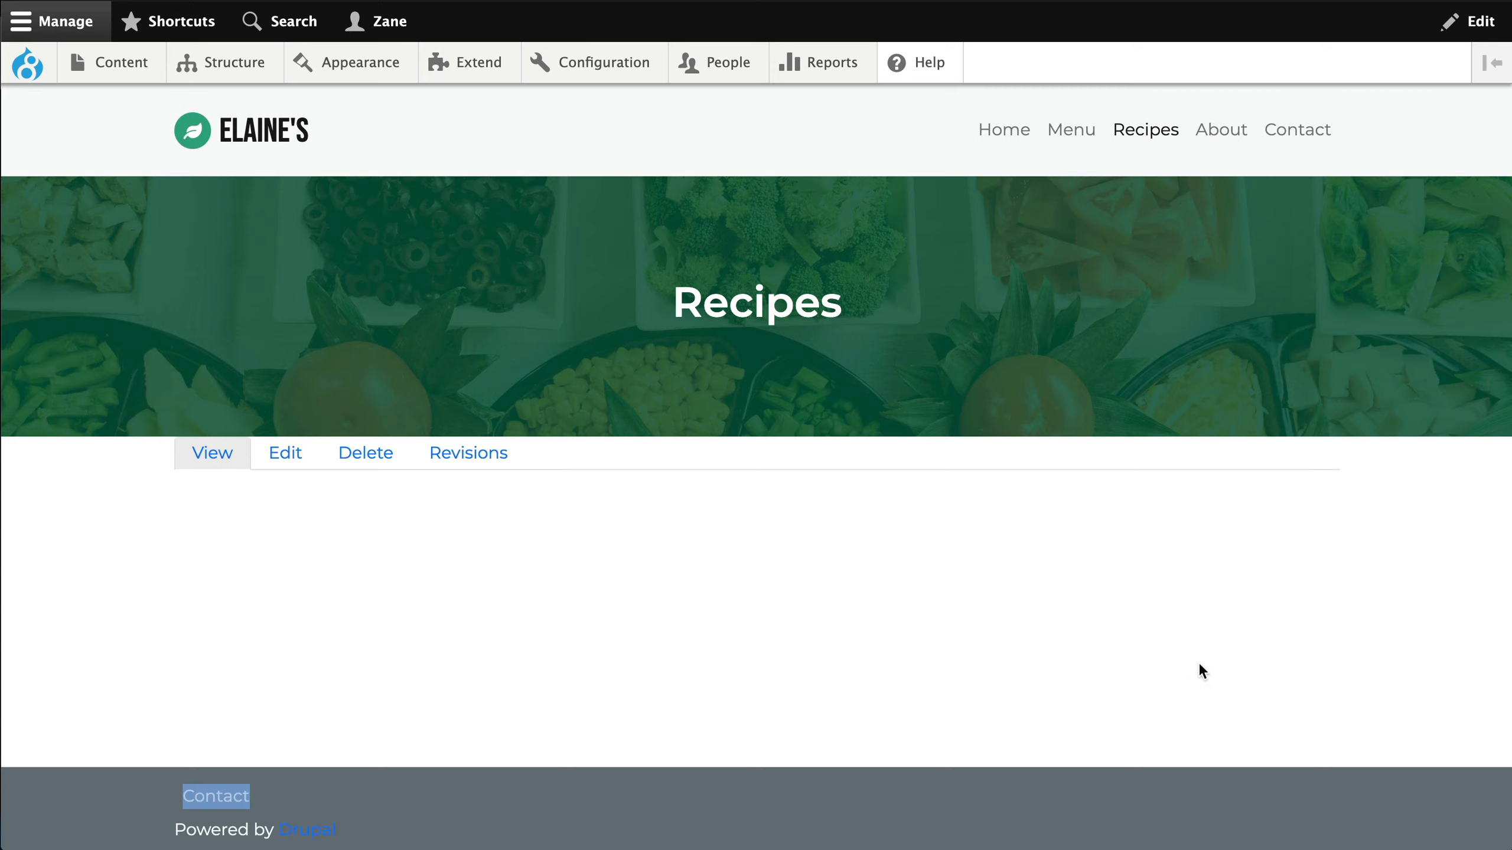
{"action": "left_click", "coordinate": [994, 696]}
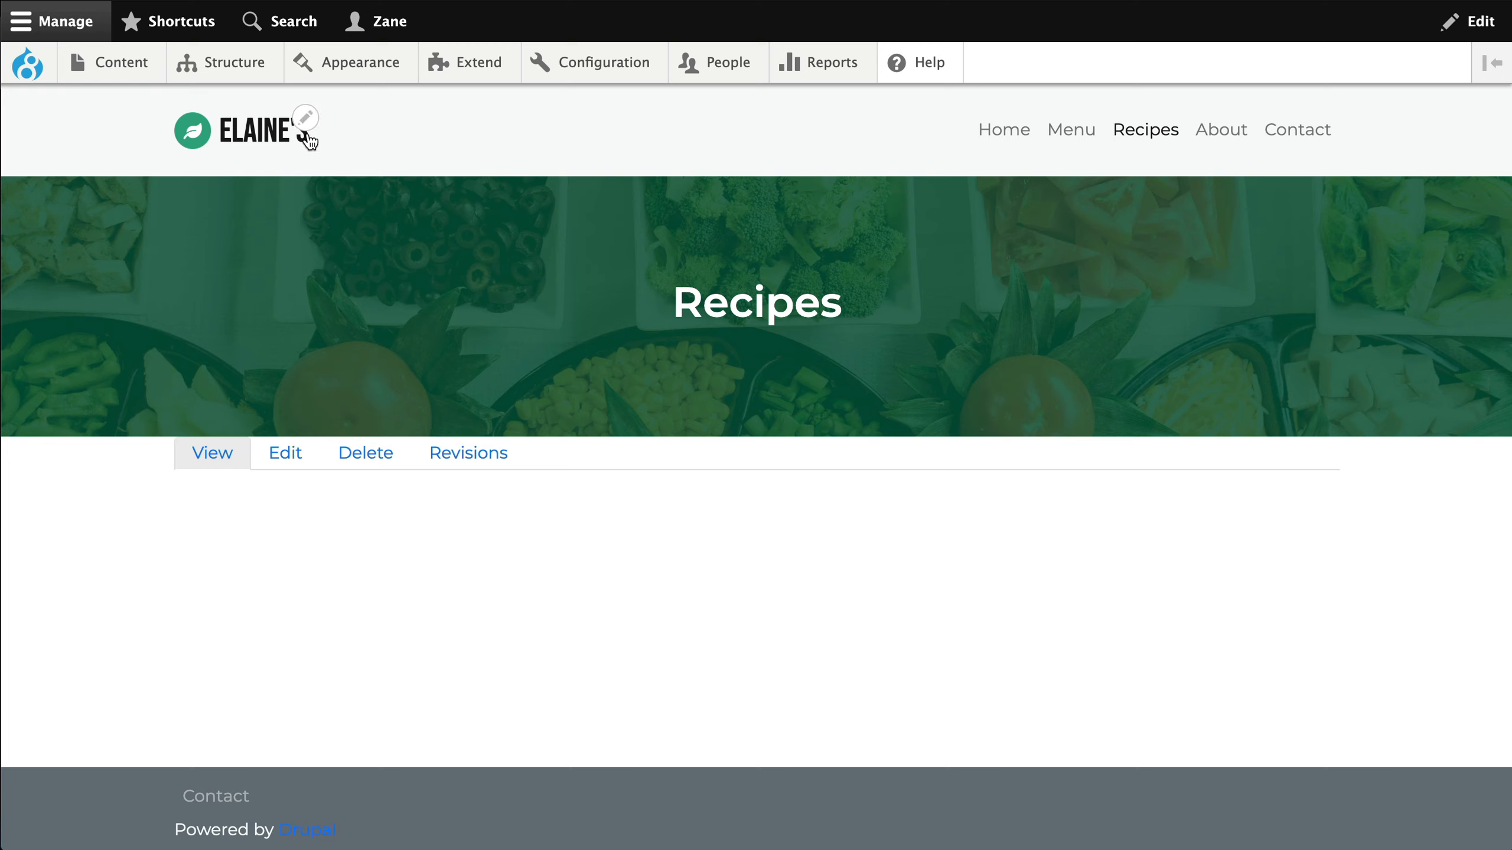
{"action": "mouse_move", "coordinate": [236, 64]}
{"action": "mouse_move", "coordinate": [240, 108]}
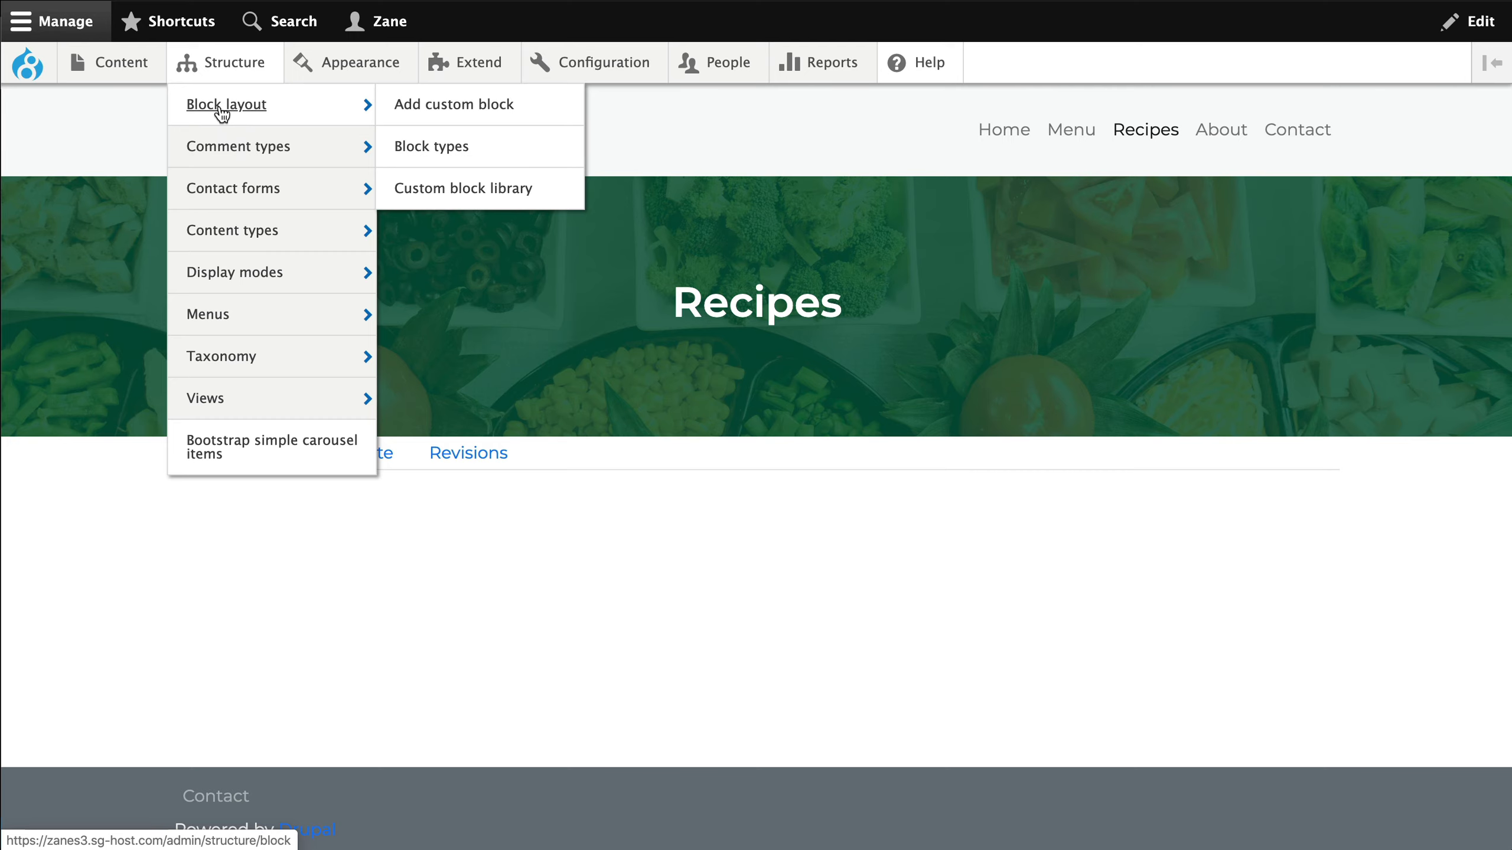
{"action": "left_click", "coordinate": [222, 113]}
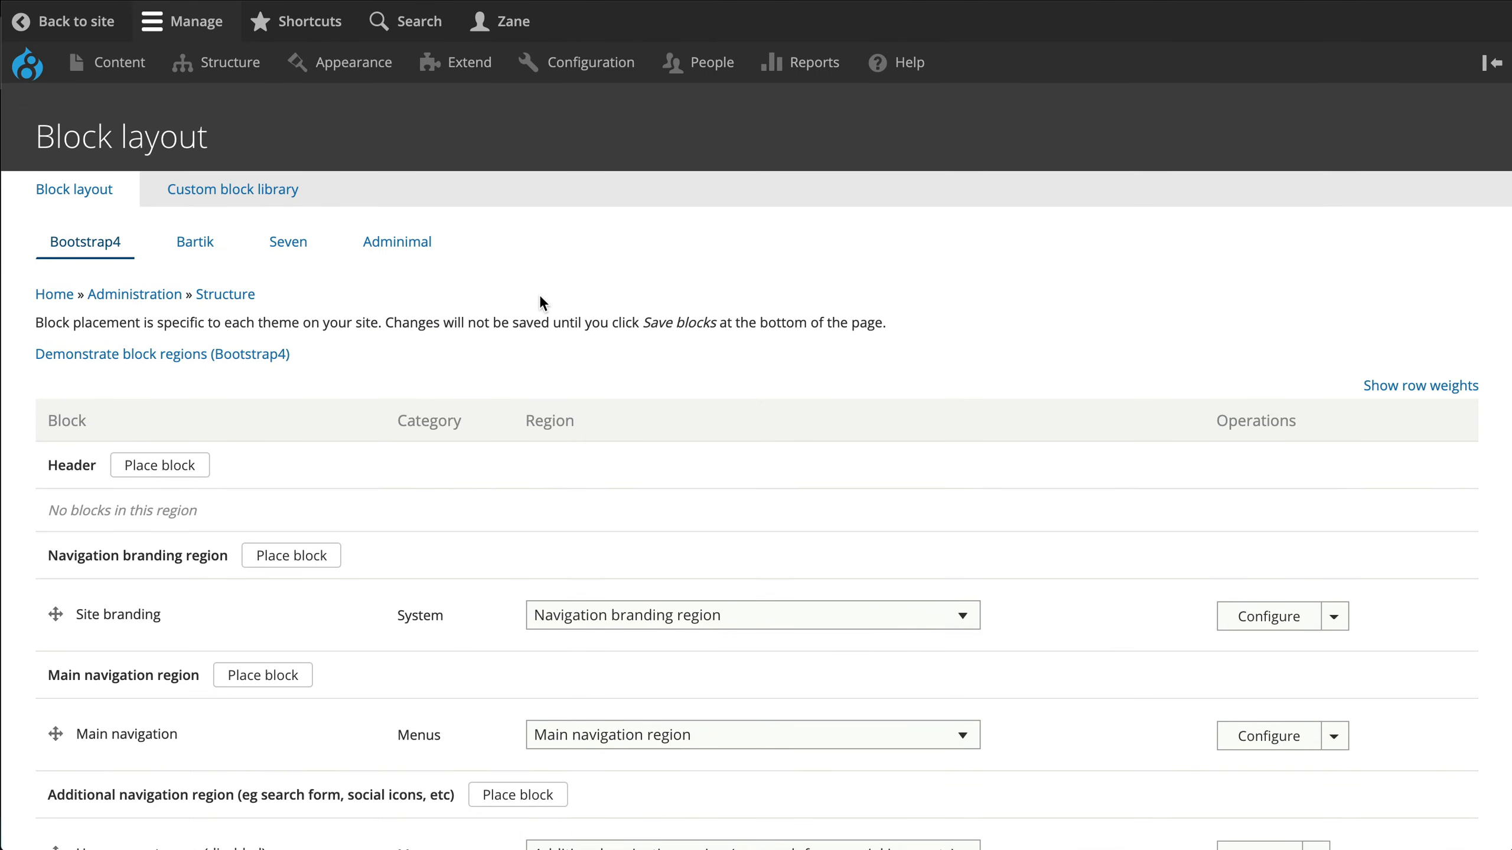
Step: Start placing a block in the Main content region of the Bootstrap4 theme
{"action": "scroll", "coordinate": [536, 294], "scroll_direction": "down", "scroll_amount": 10}
{"action": "left_click_drag", "start_coordinate": [48, 269], "coordinate": [267, 268]}
{"action": "left_click", "coordinate": [288, 268]}
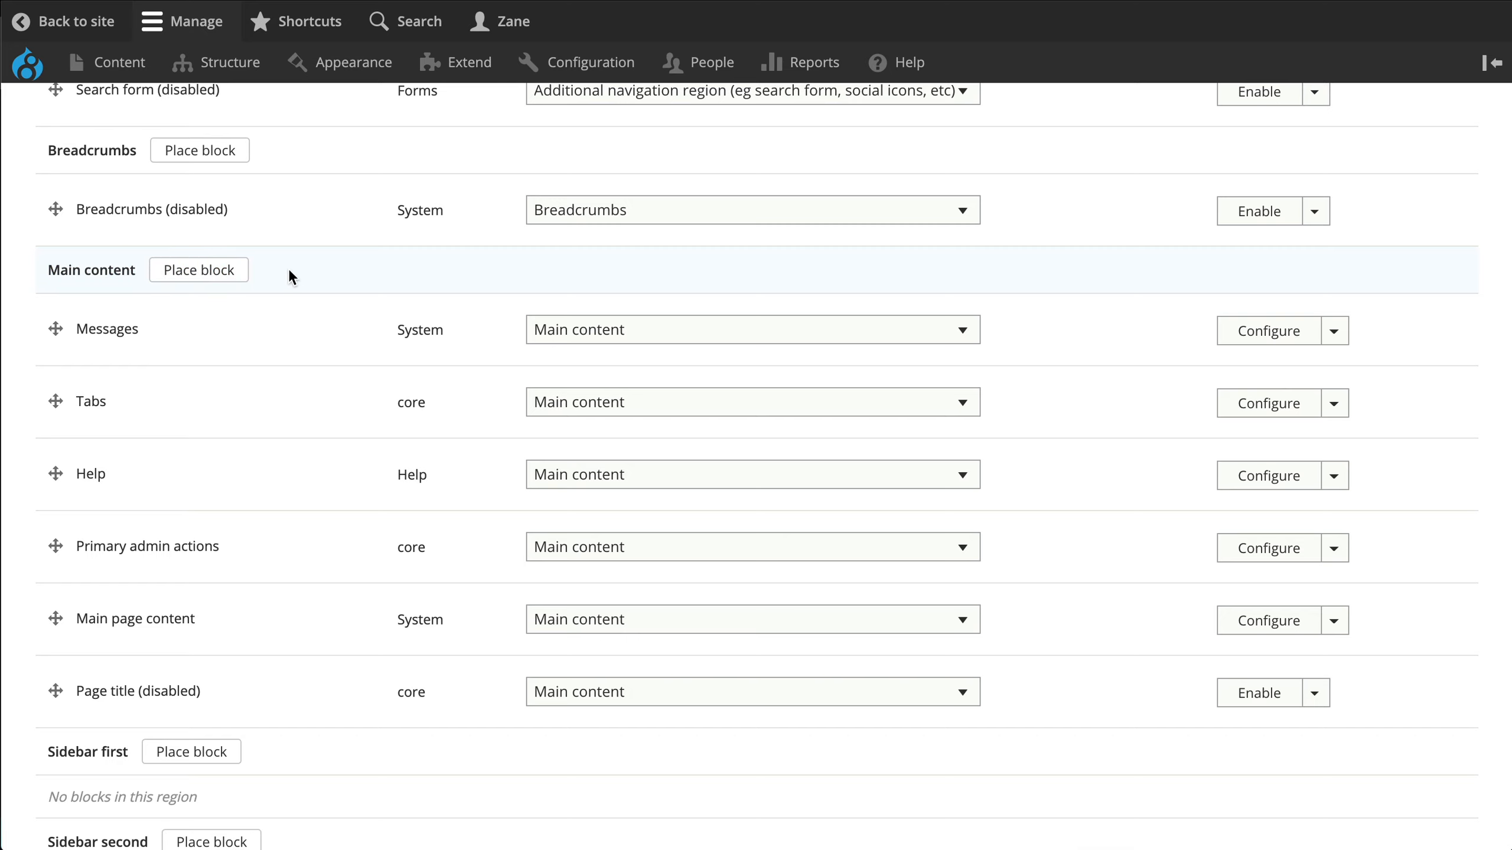
{"action": "left_click", "coordinate": [223, 277]}
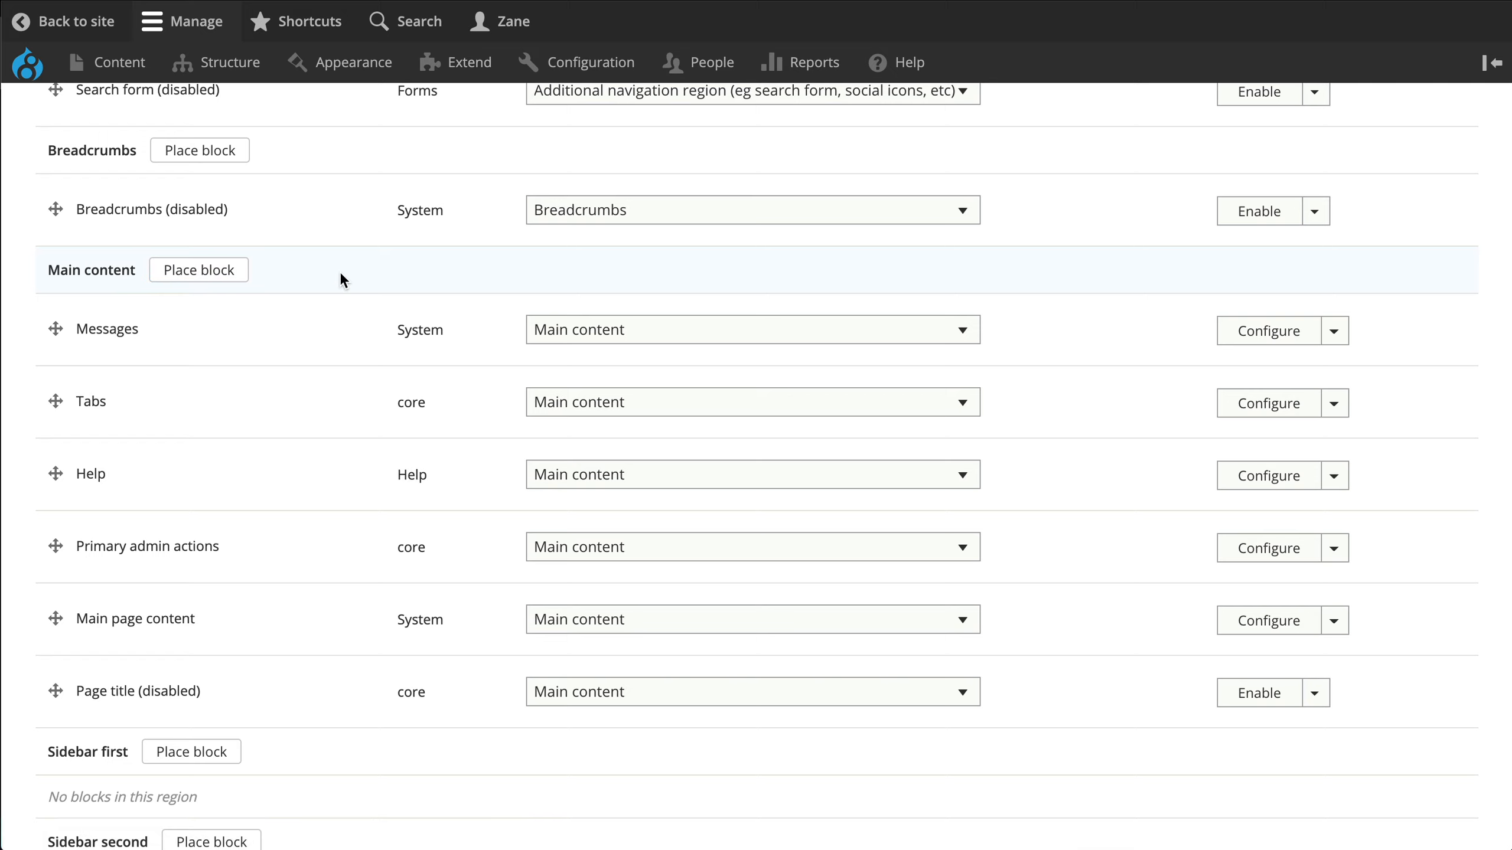
{"action": "left_click", "coordinate": [234, 271]}
Step: Filter the available blocks by "recip" and choose the Recipes List block for placement
{"action": "left_click", "coordinate": [533, 235]}
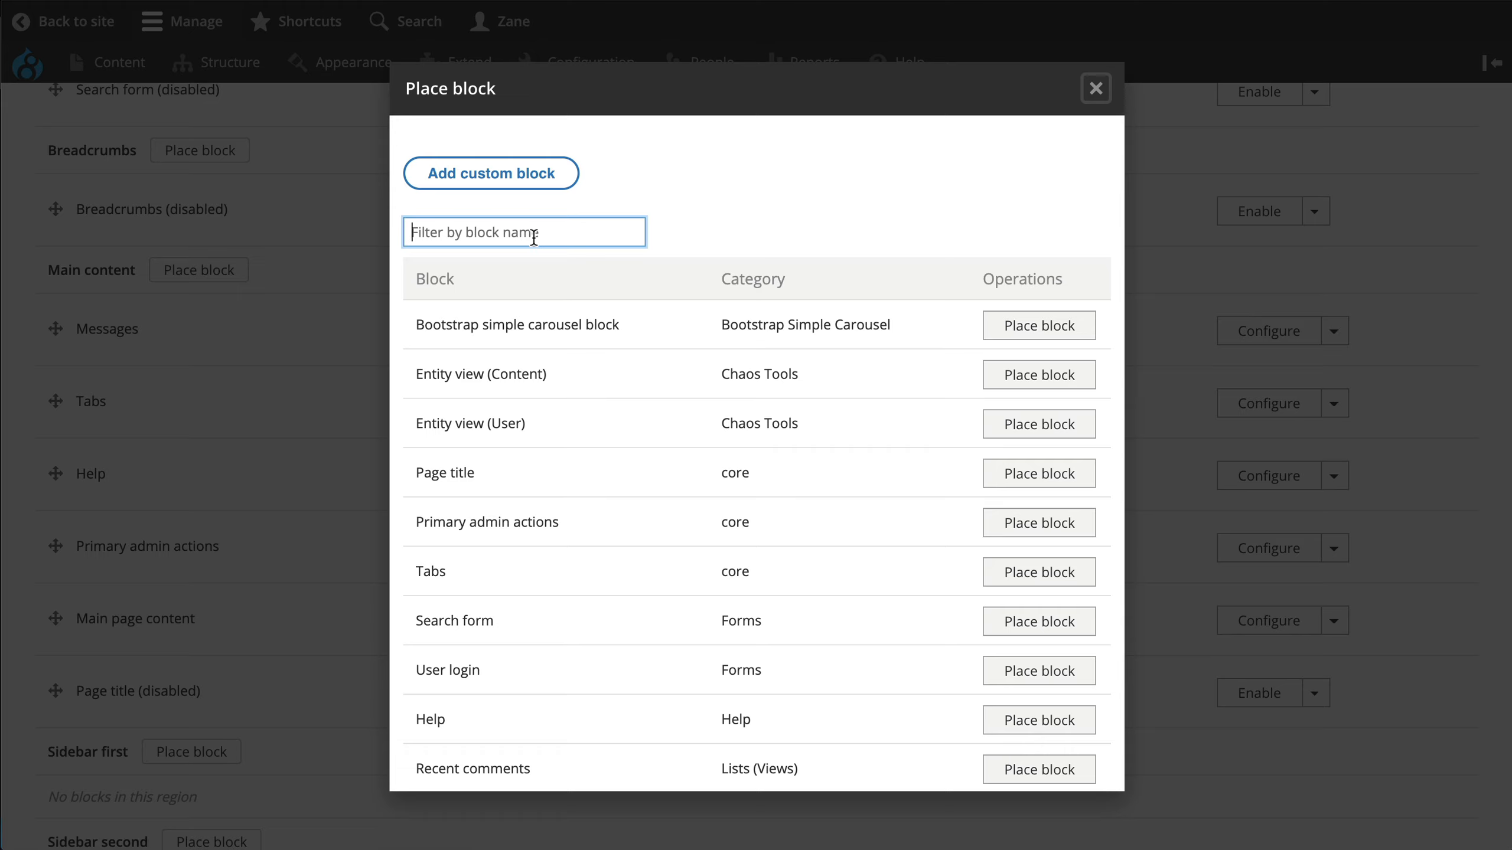
{"action": "type", "text": "rec"}
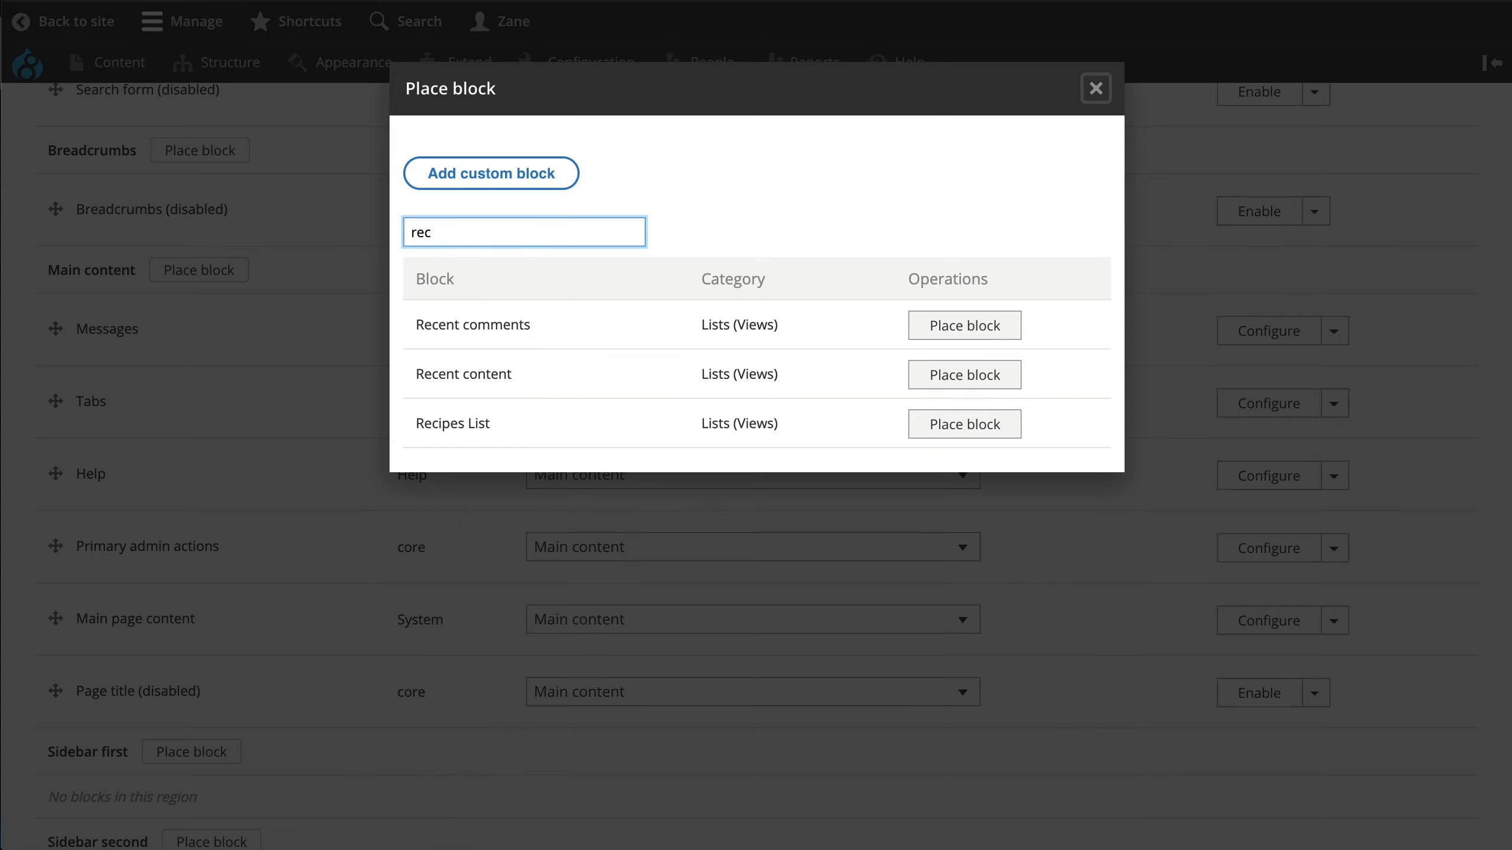
{"action": "type", "text": "ip"}
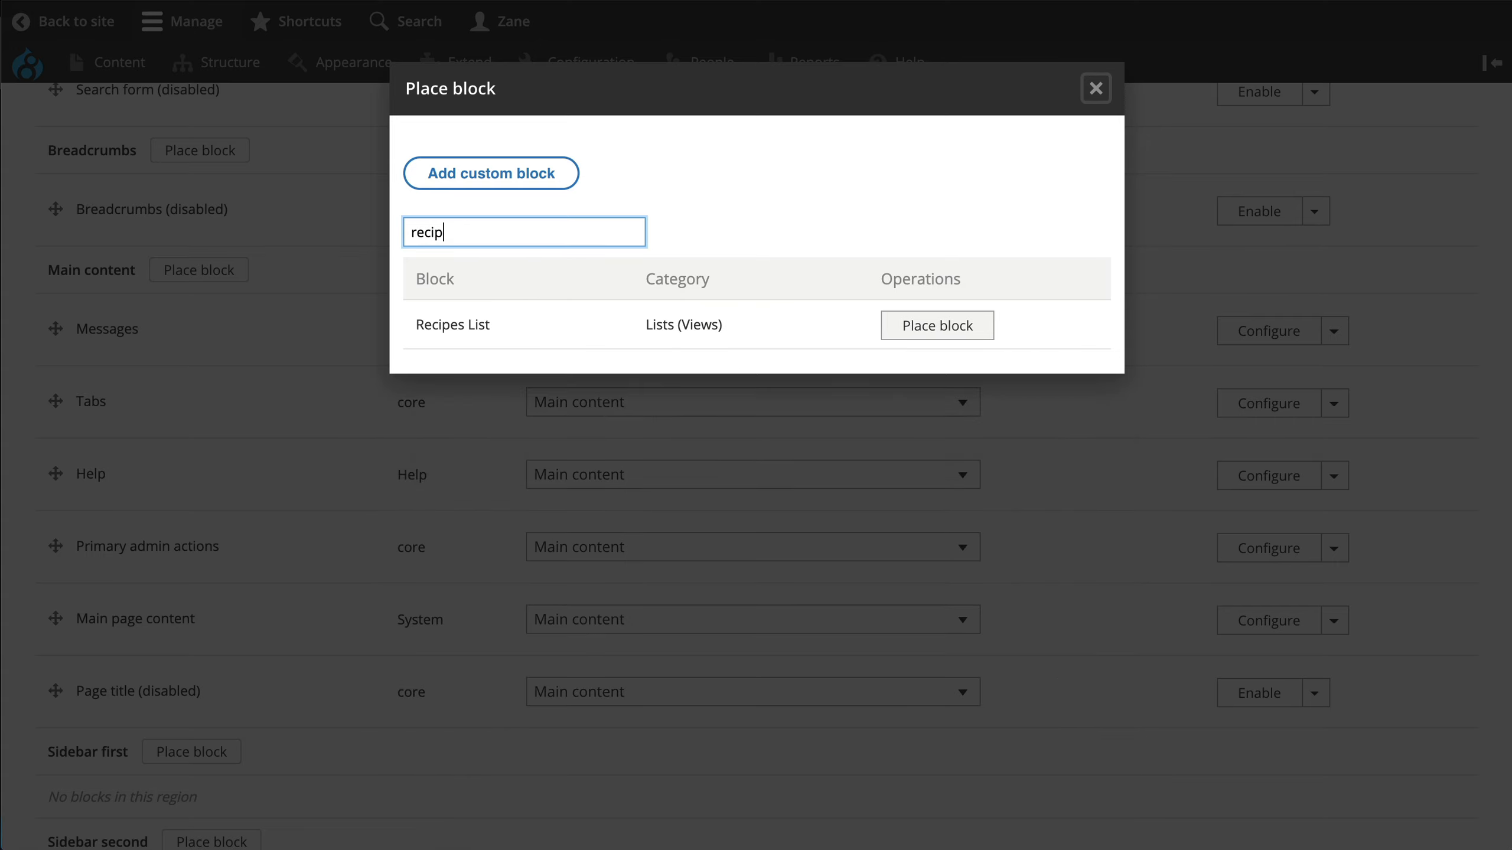
{"action": "left_click", "coordinate": [643, 328]}
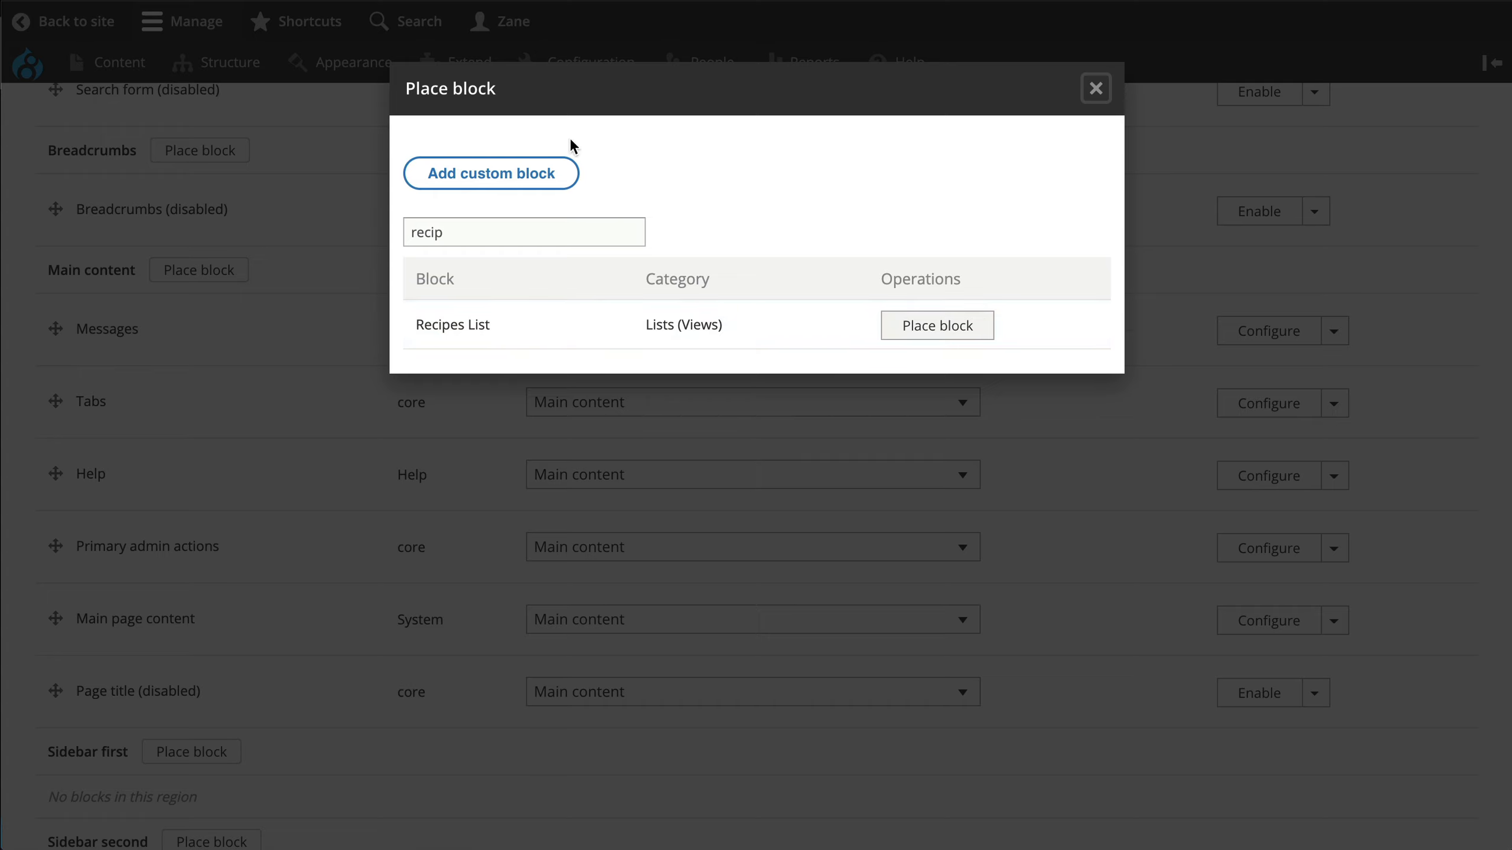
{"action": "left_click", "coordinate": [933, 335]}
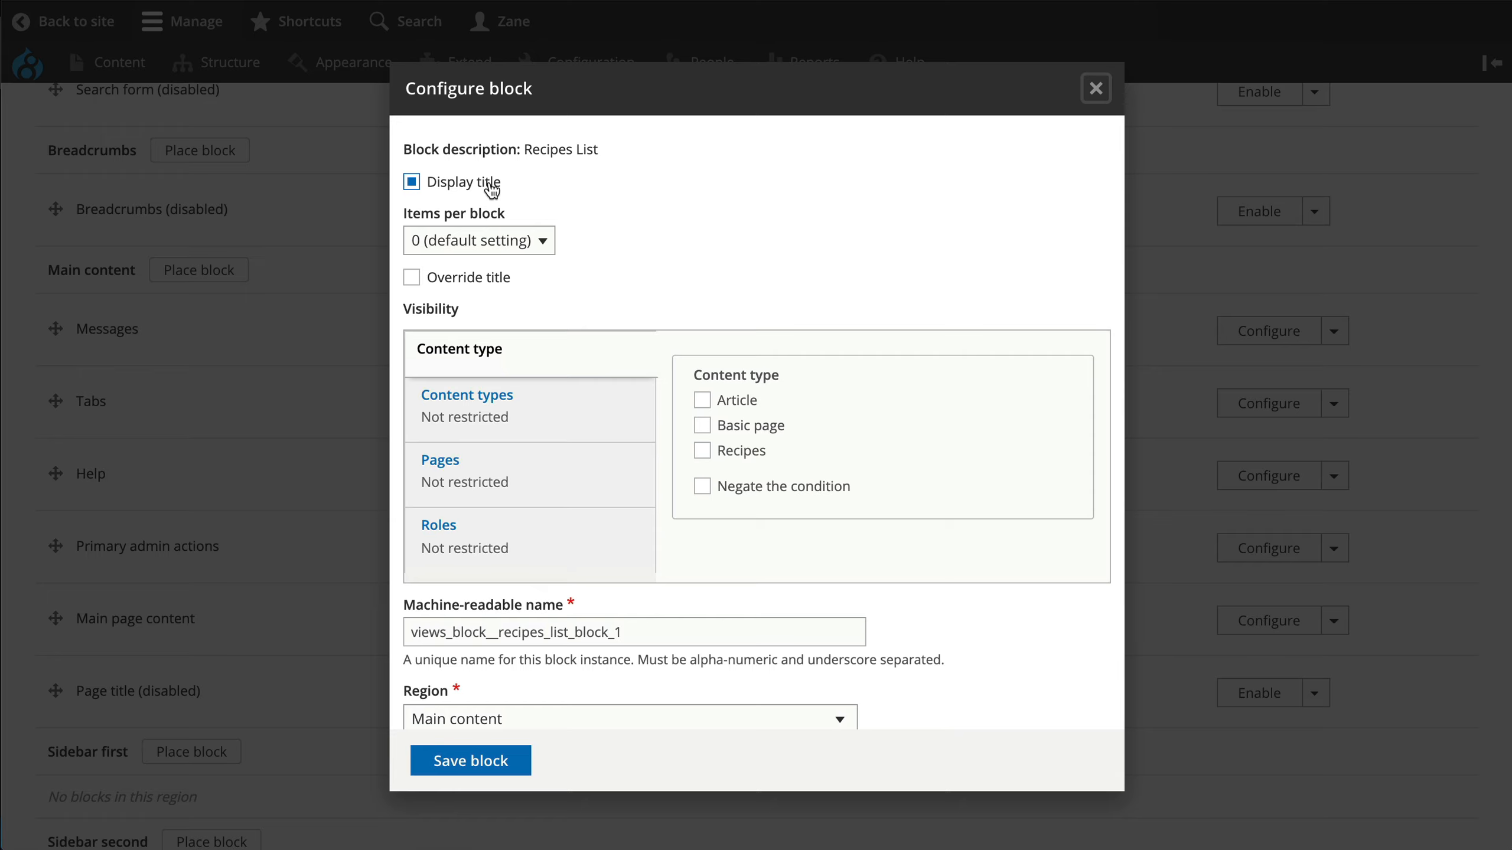
Step: Turn off the title display for the Recipes List block and save it in the Main content region
{"action": "scroll", "coordinate": [807, 493], "scroll_direction": "down", "scroll_amount": 1}
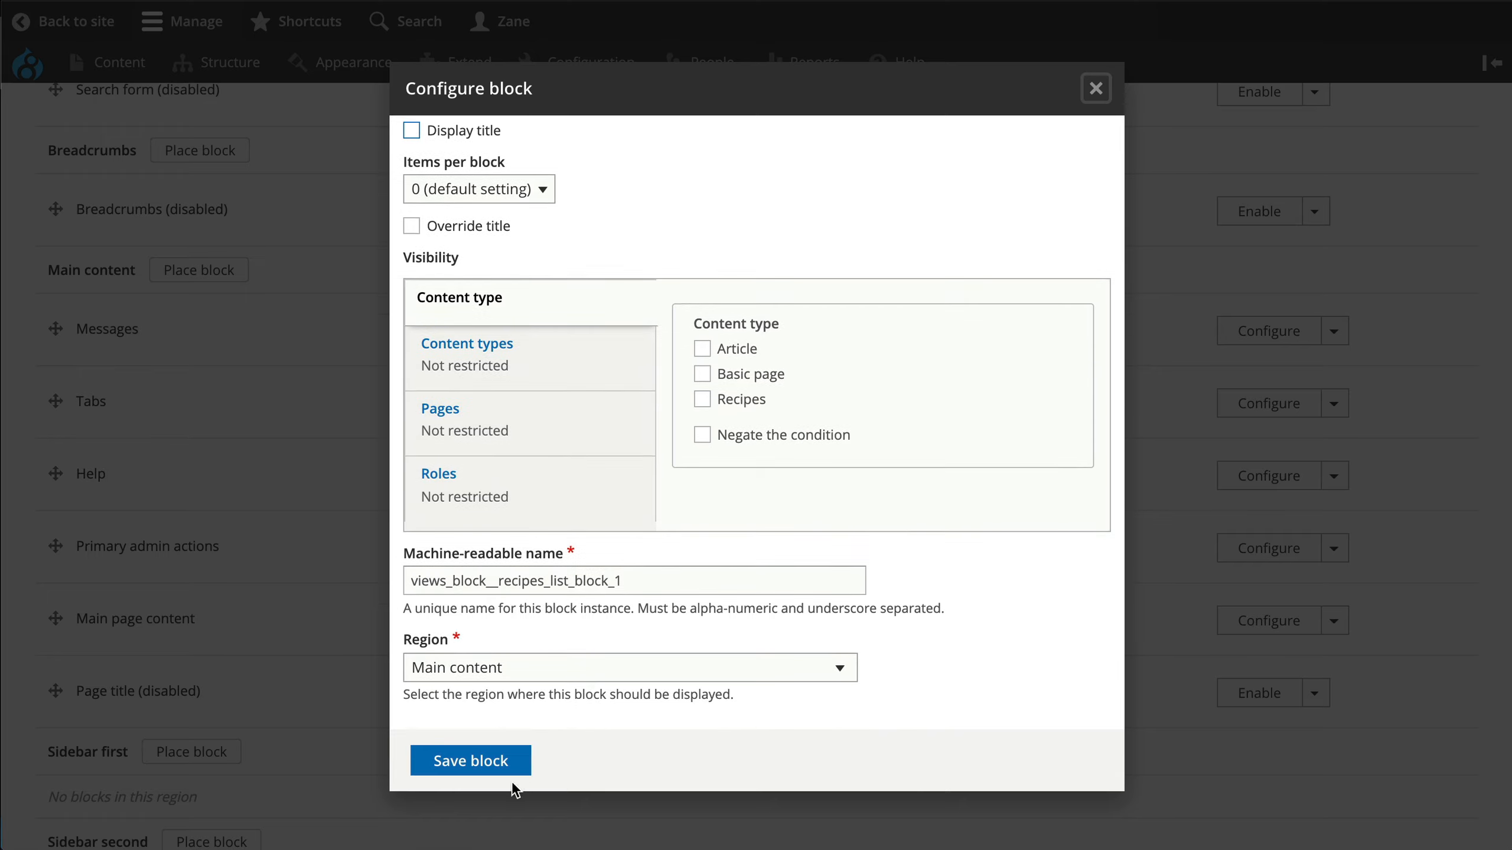
{"action": "left_click", "coordinate": [490, 763]}
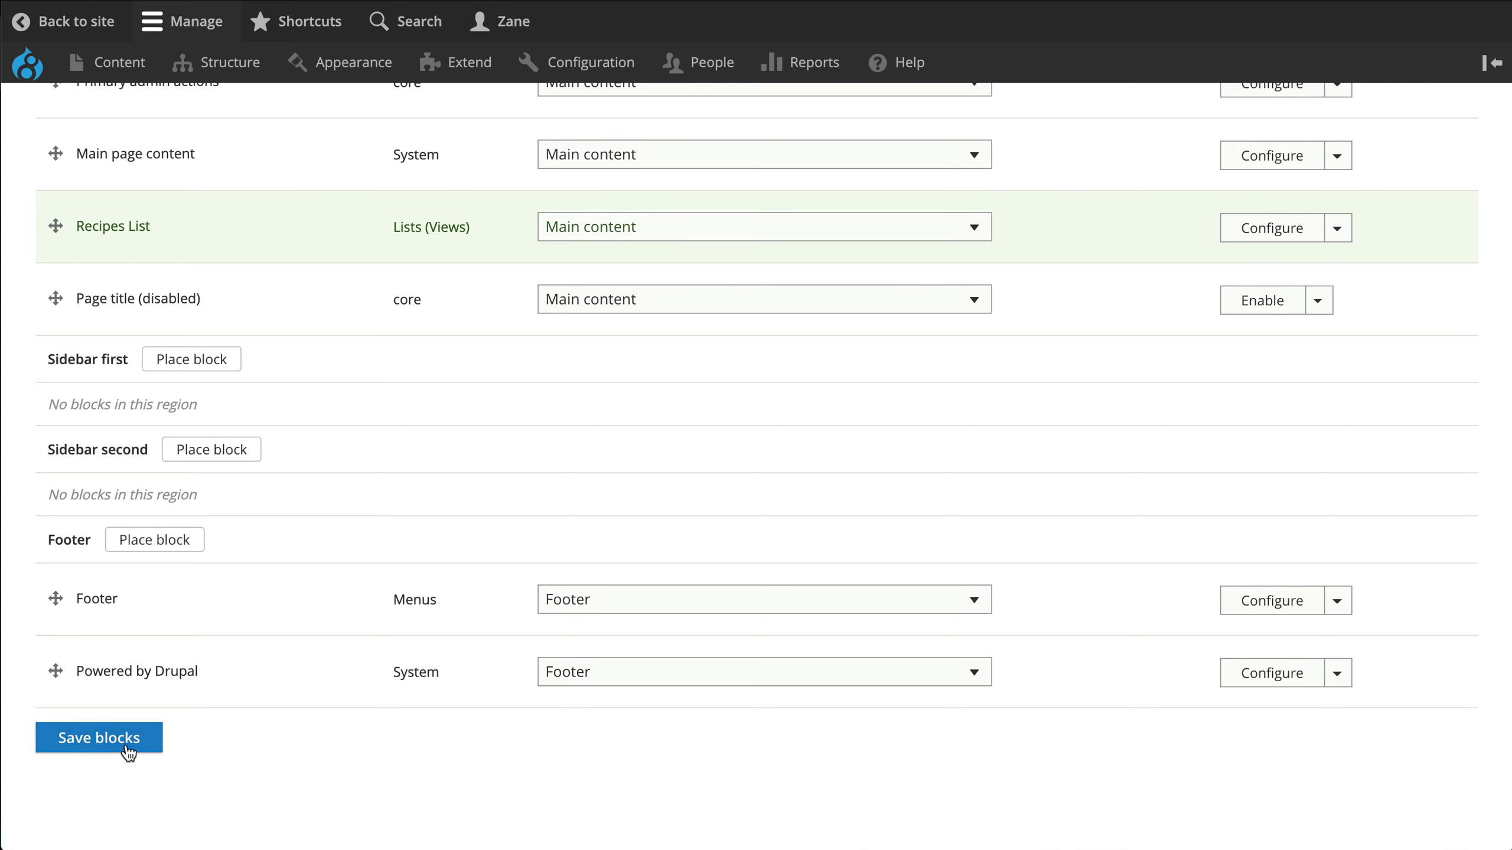
Step: Save the block layout and return to the site's Recipes page
{"action": "left_click", "coordinate": [126, 750]}
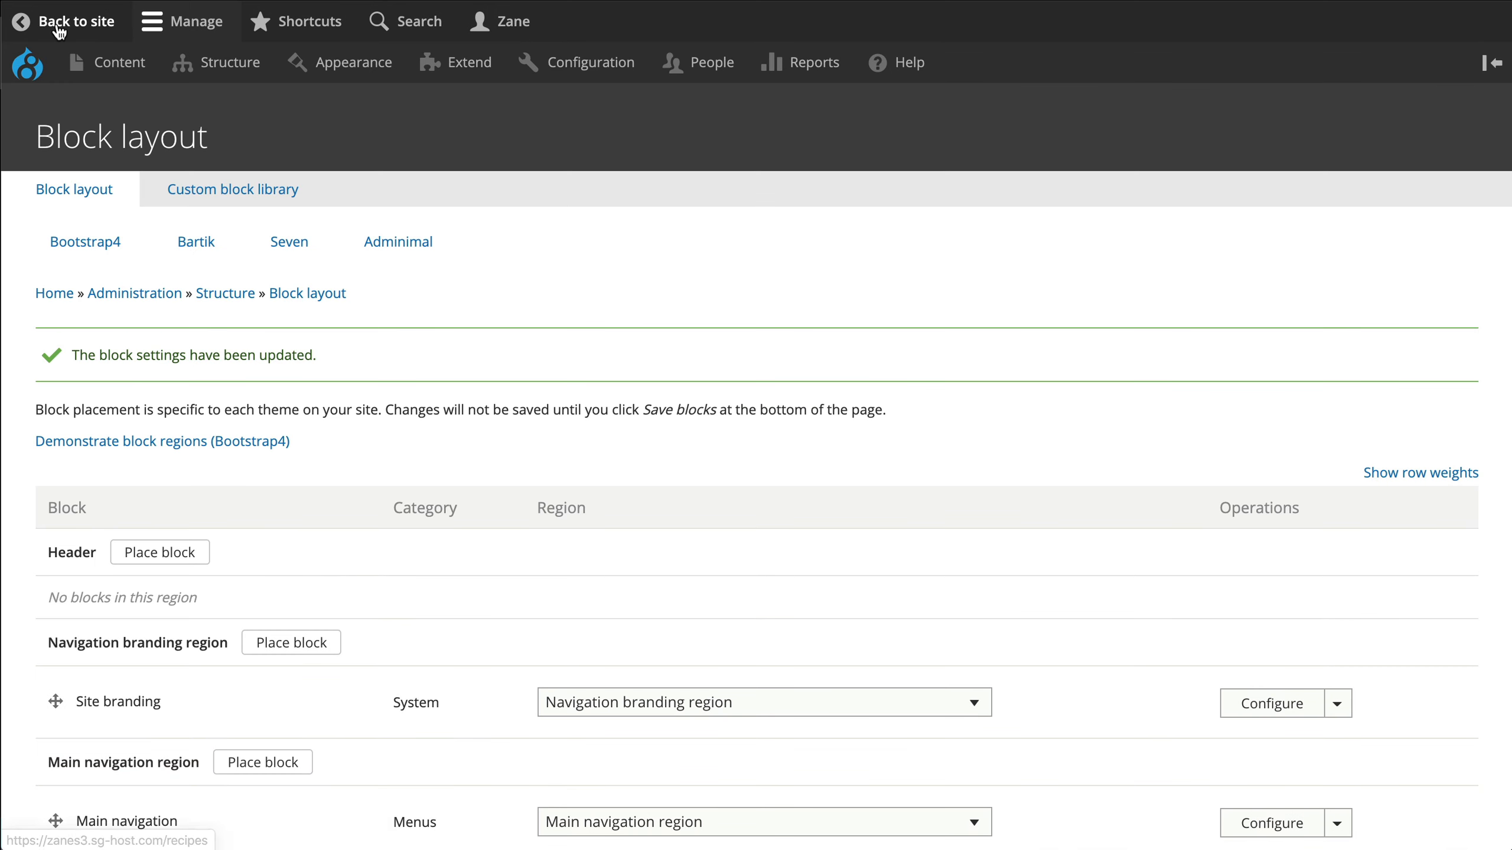
{"action": "left_click", "coordinate": [58, 23]}
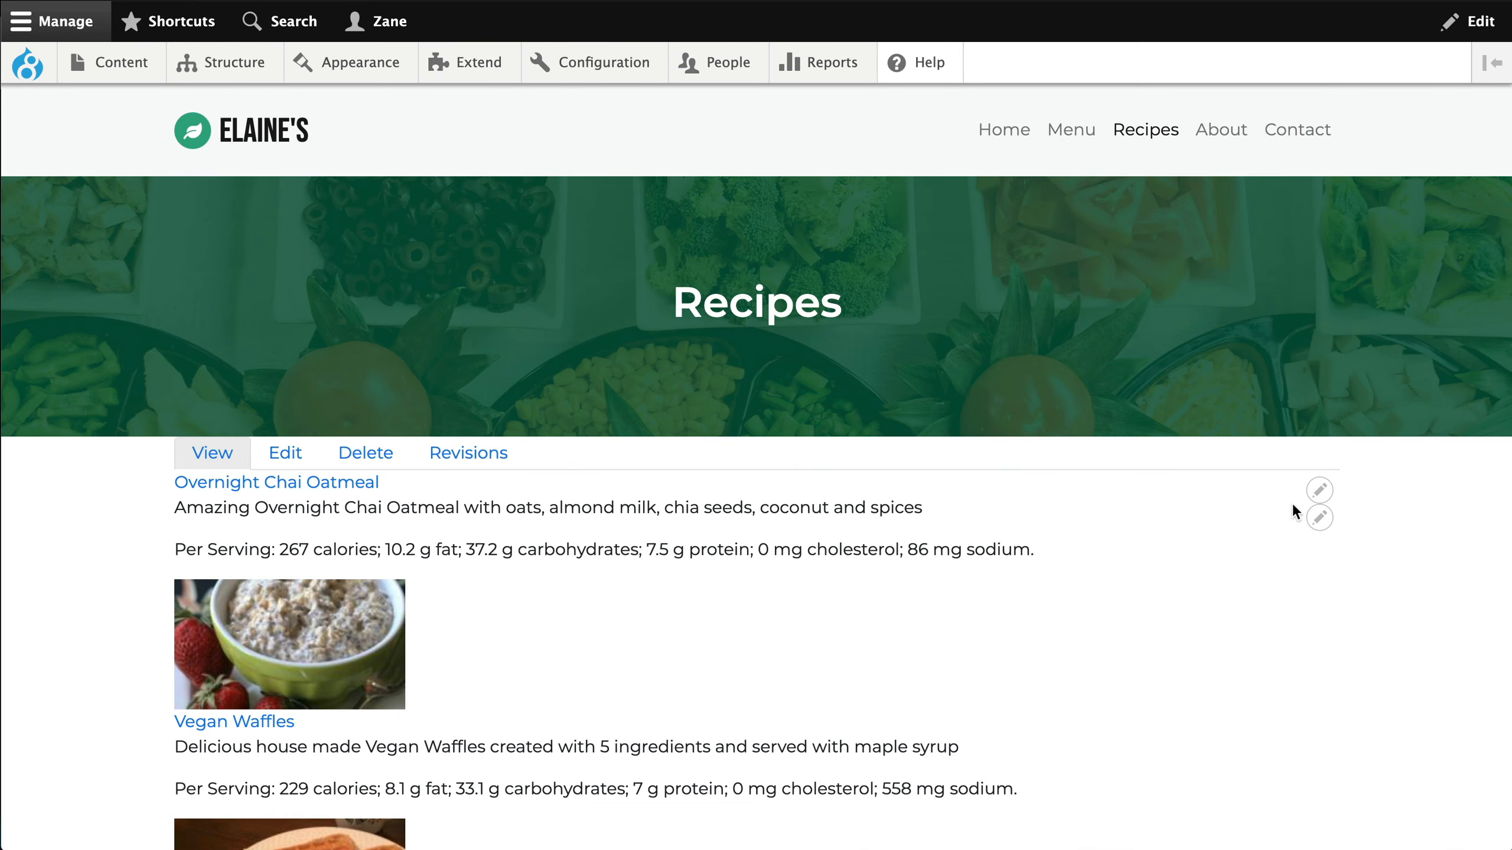
Step: Start a new Recipes content item titled "Test Recipe" with the body text "Test"
{"action": "scroll", "coordinate": [1291, 503], "scroll_direction": "down", "scroll_amount": 8}
{"action": "scroll", "coordinate": [1294, 502], "scroll_direction": "down", "scroll_amount": 4}
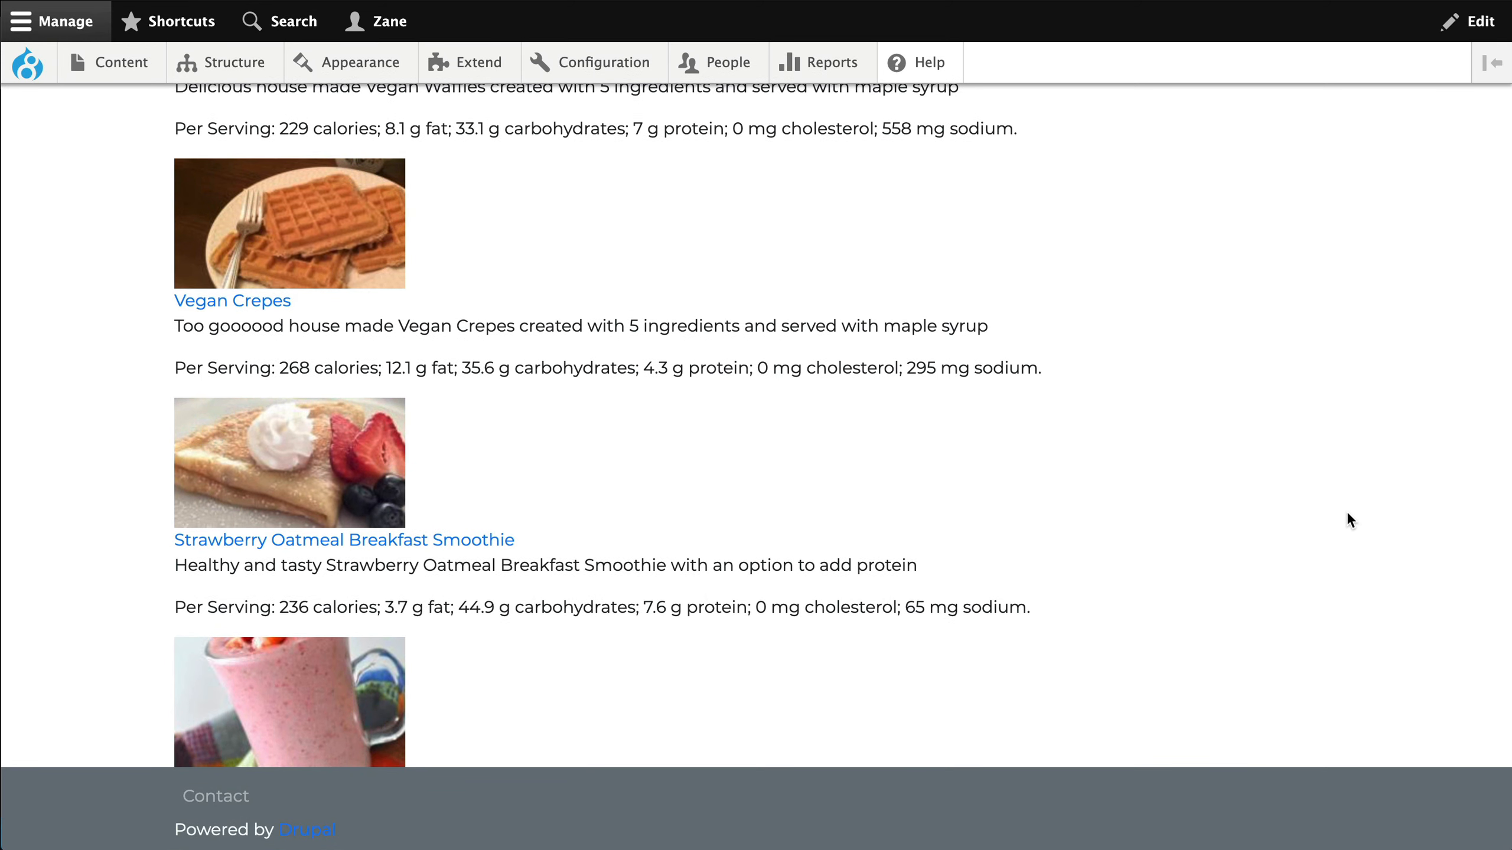
{"action": "scroll", "coordinate": [1346, 510], "scroll_direction": "up", "scroll_amount": 12}
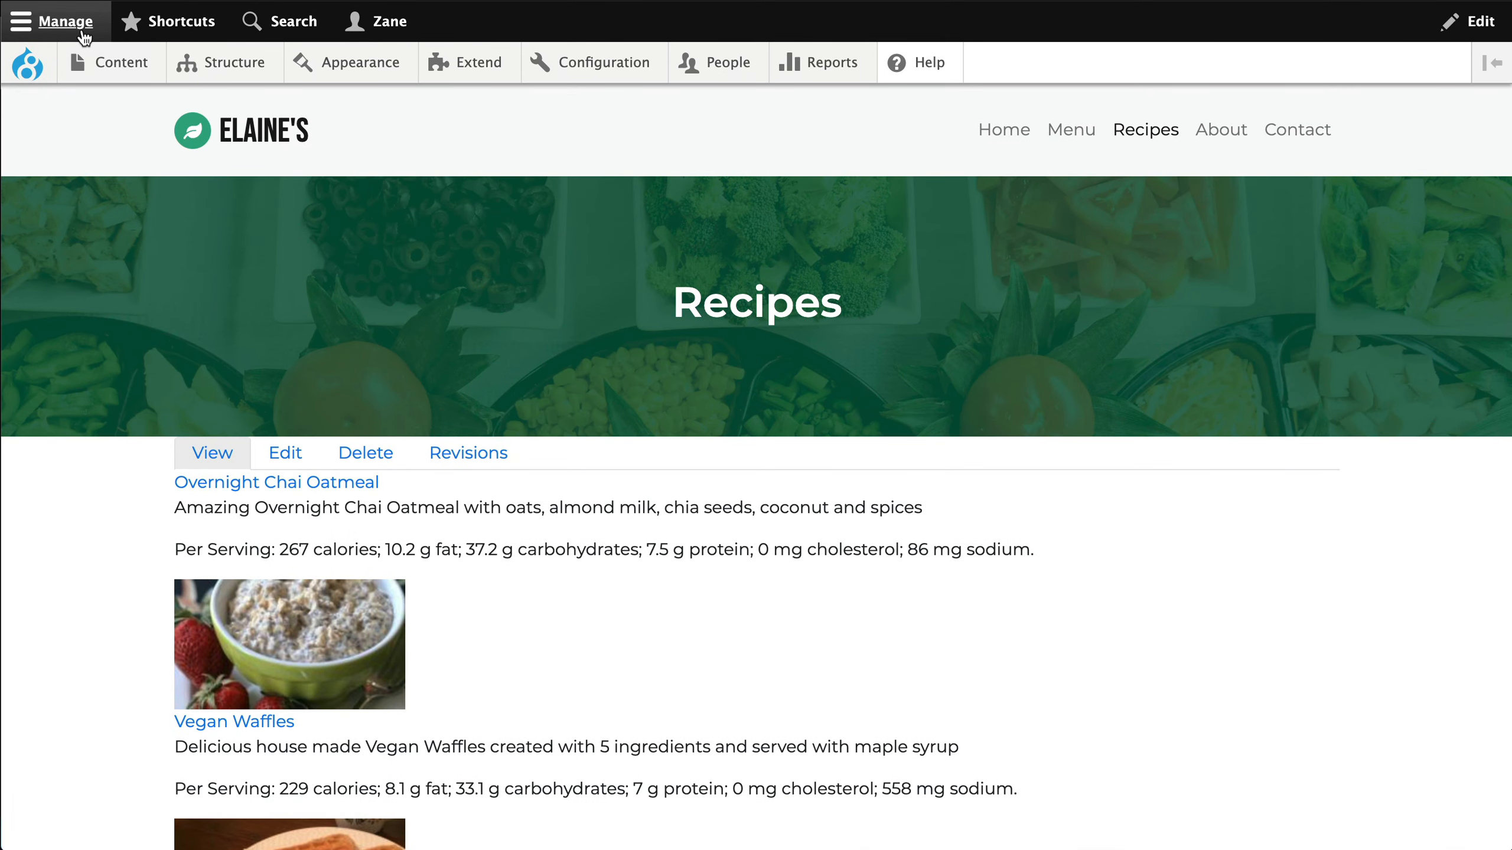
{"action": "mouse_move", "coordinate": [123, 60]}
{"action": "mouse_move", "coordinate": [128, 105]}
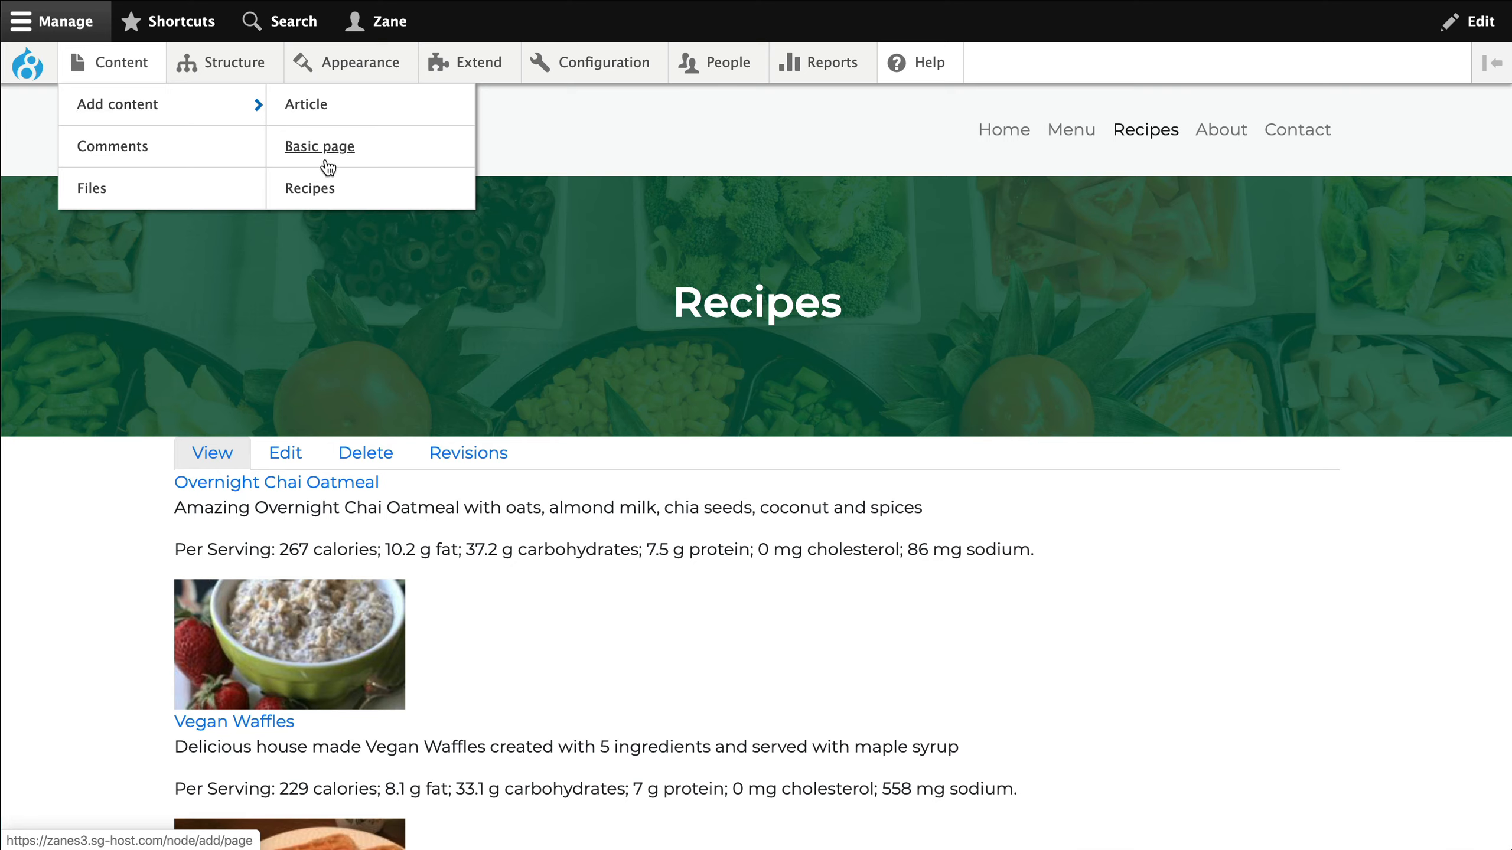
{"action": "left_click", "coordinate": [324, 189]}
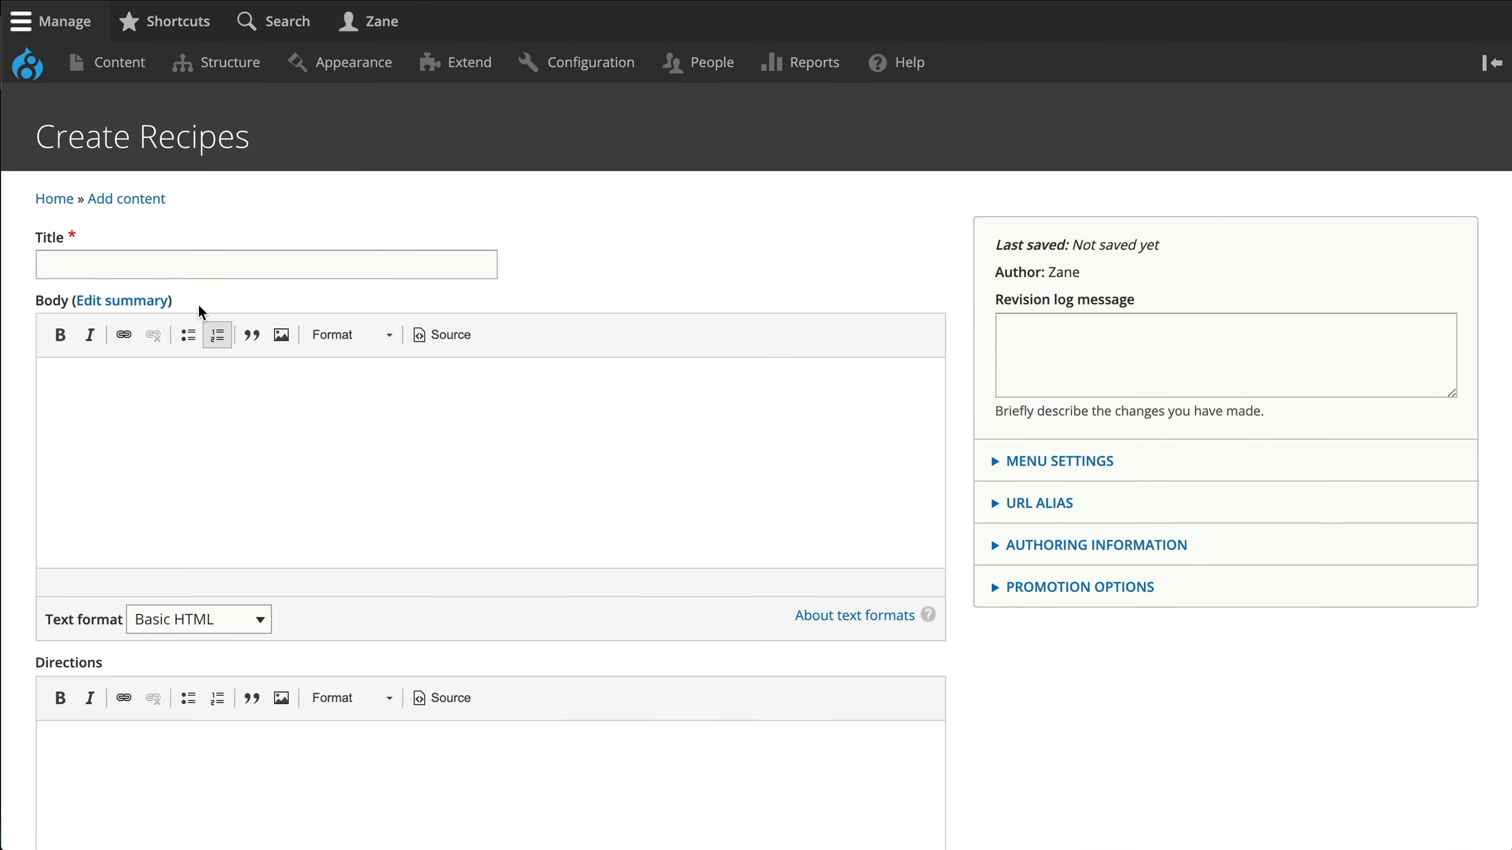
{"action": "left_click", "coordinate": [185, 278]}
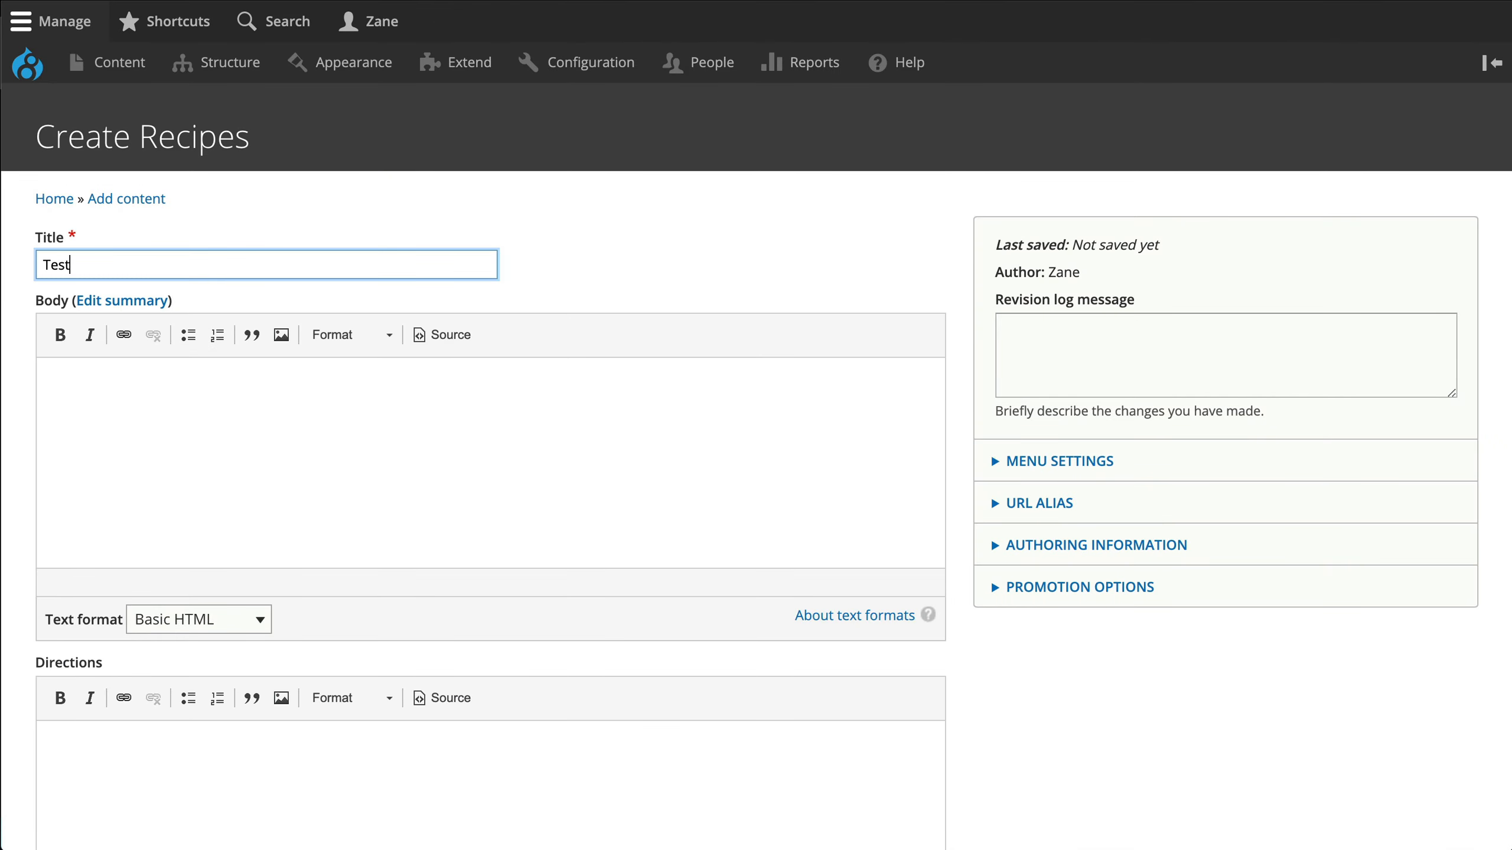
{"action": "key", "text": "Tab"}
{"action": "key", "text": "Tab"}
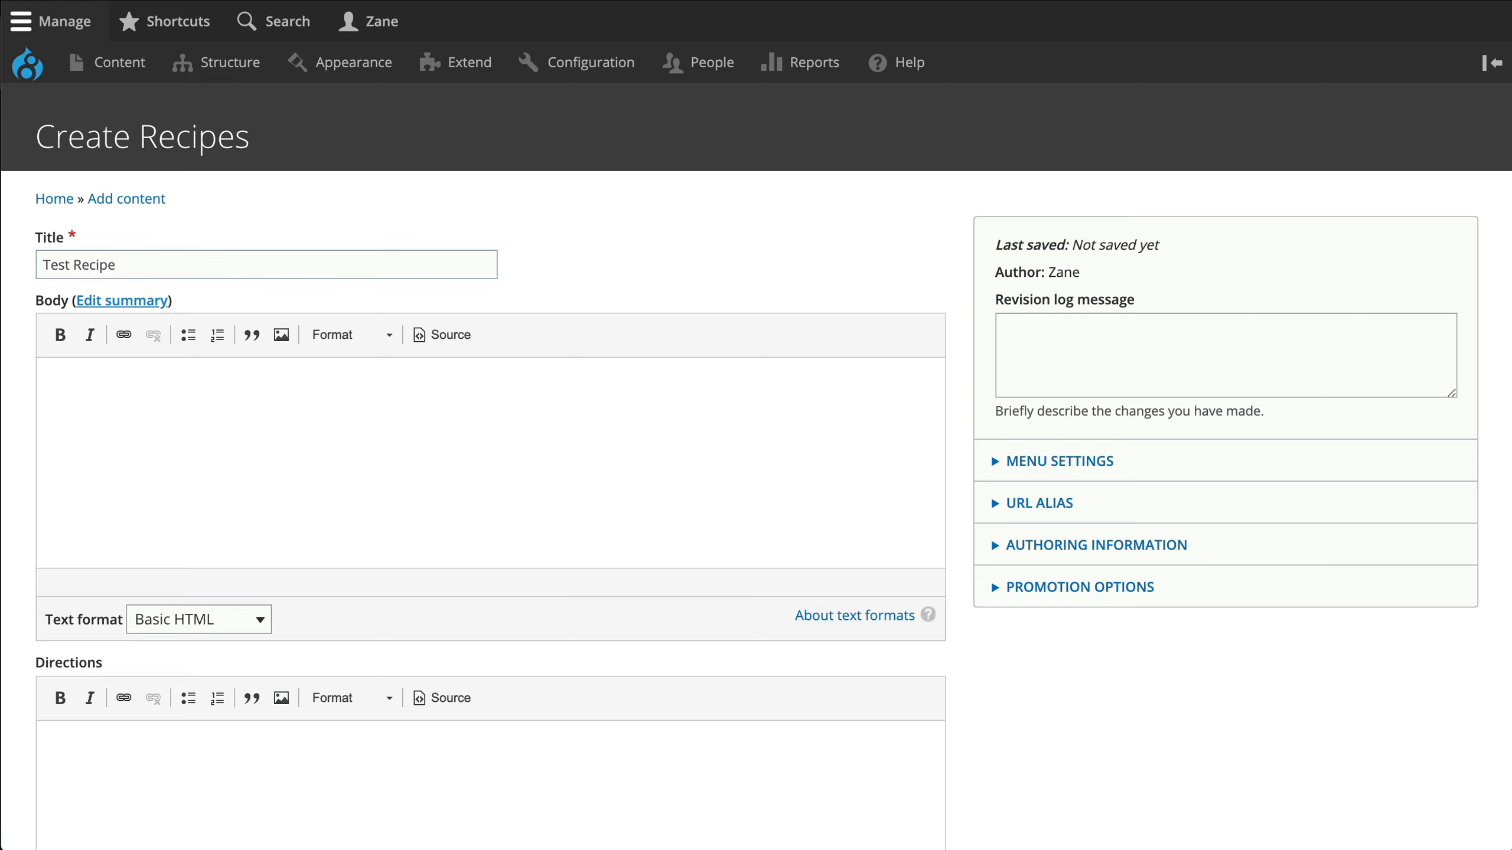
Step: Enter "Nutrition Facts" as the nutrition facts text and save the new recipe
{"action": "scroll", "coordinate": [169, 540], "scroll_direction": "down", "scroll_amount": 10}
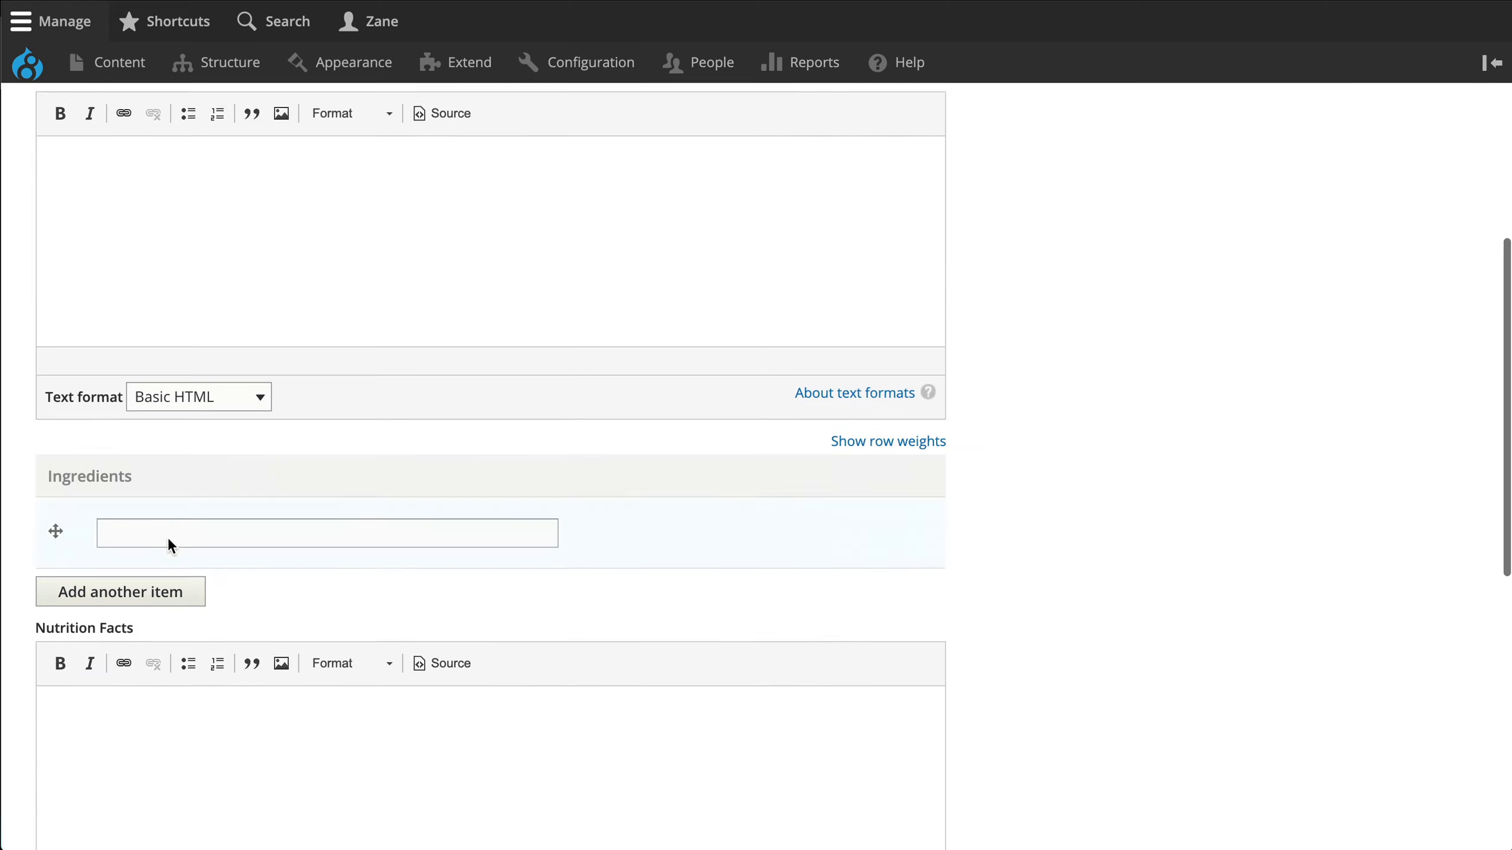
{"action": "scroll", "coordinate": [450, 716], "scroll_direction": "down", "scroll_amount": 4}
{"action": "left_click", "coordinate": [587, 479]}
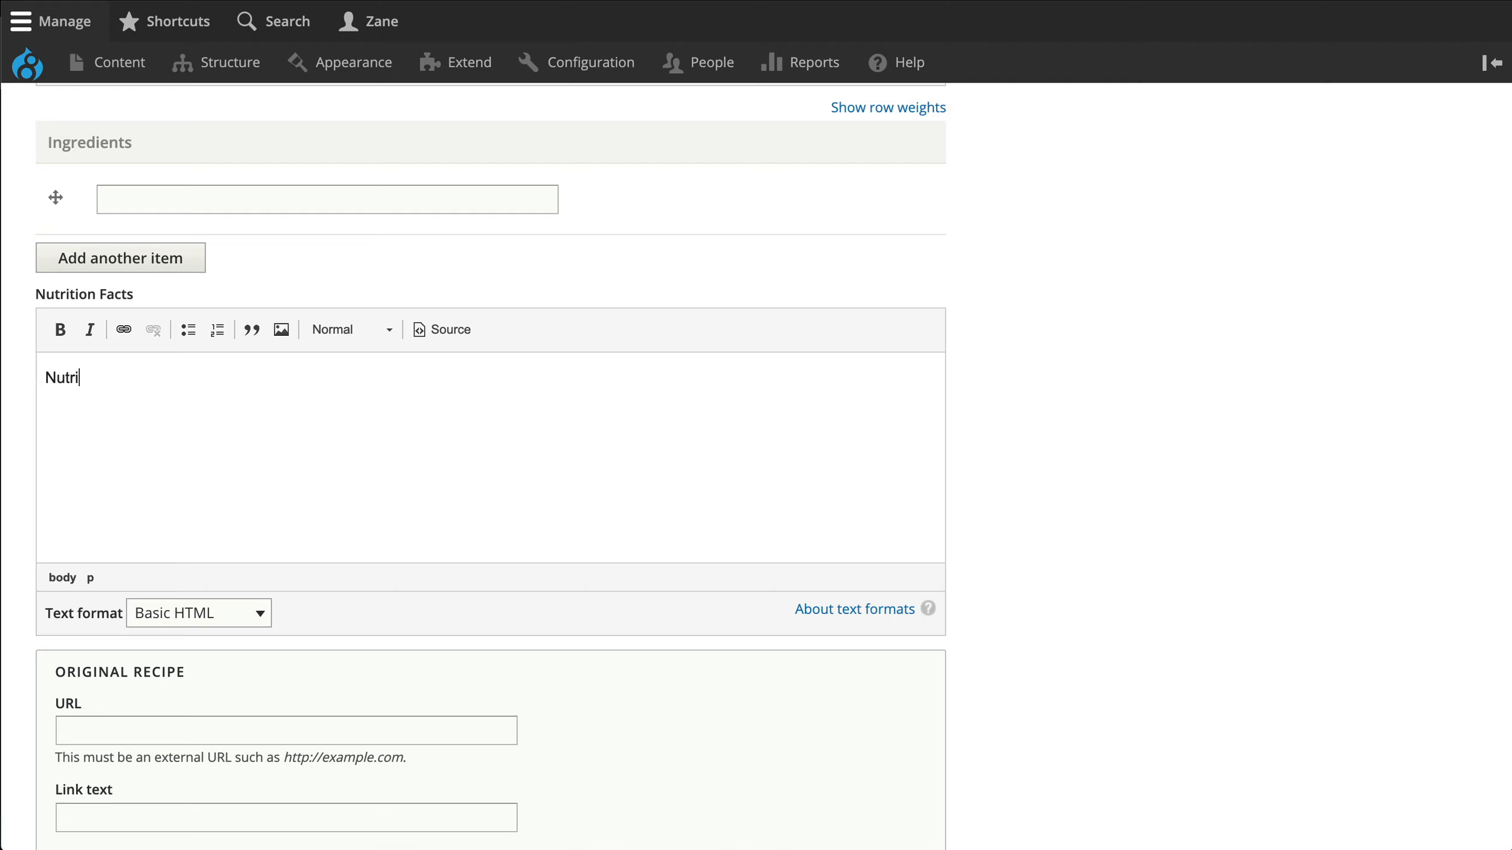
{"action": "scroll", "coordinate": [918, 665], "scroll_direction": "down", "scroll_amount": 6}
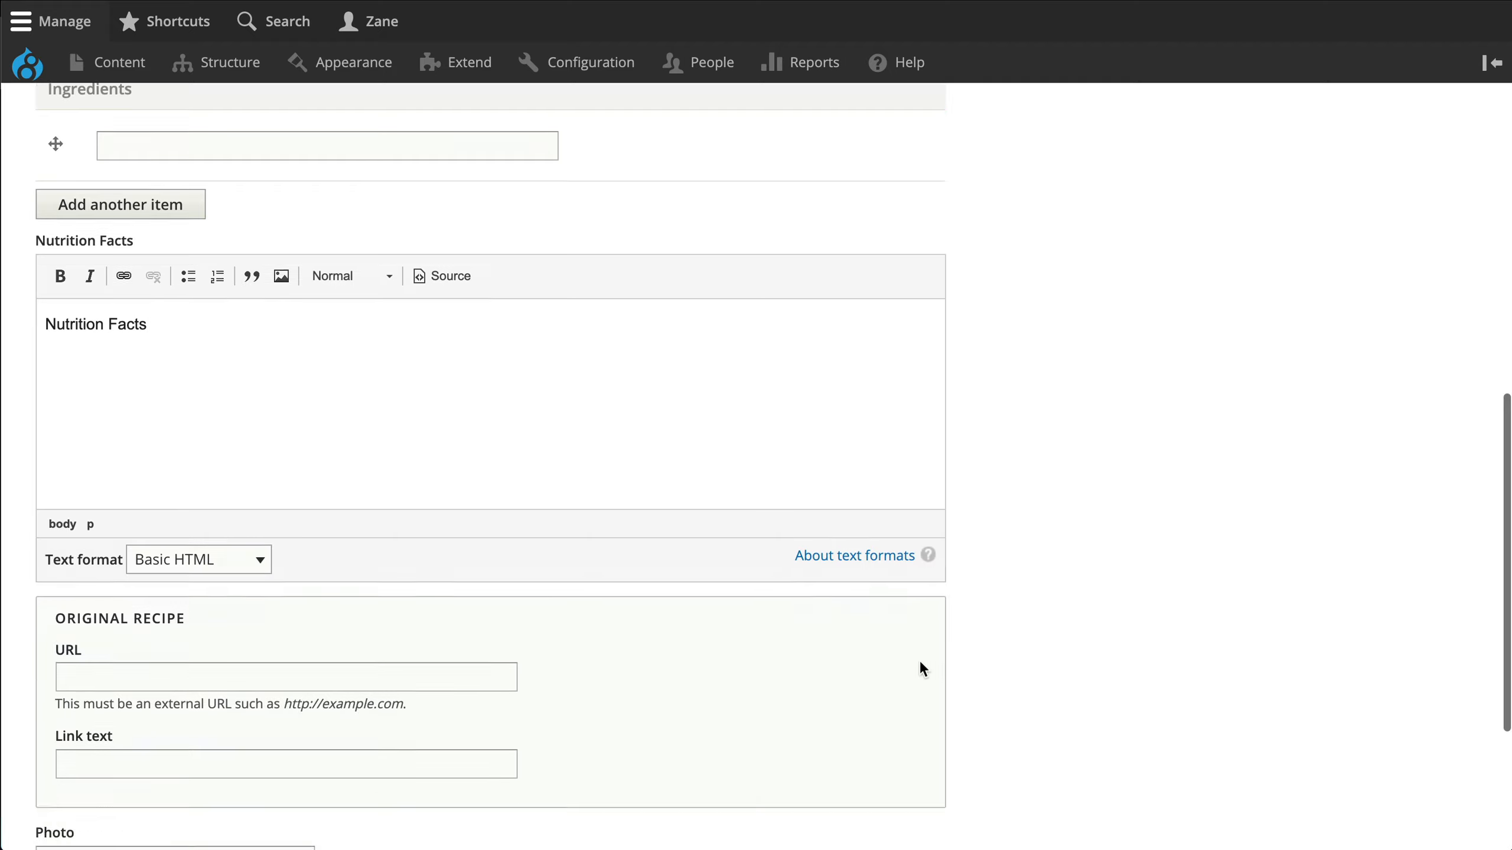
{"action": "left_click", "coordinate": [86, 735]}
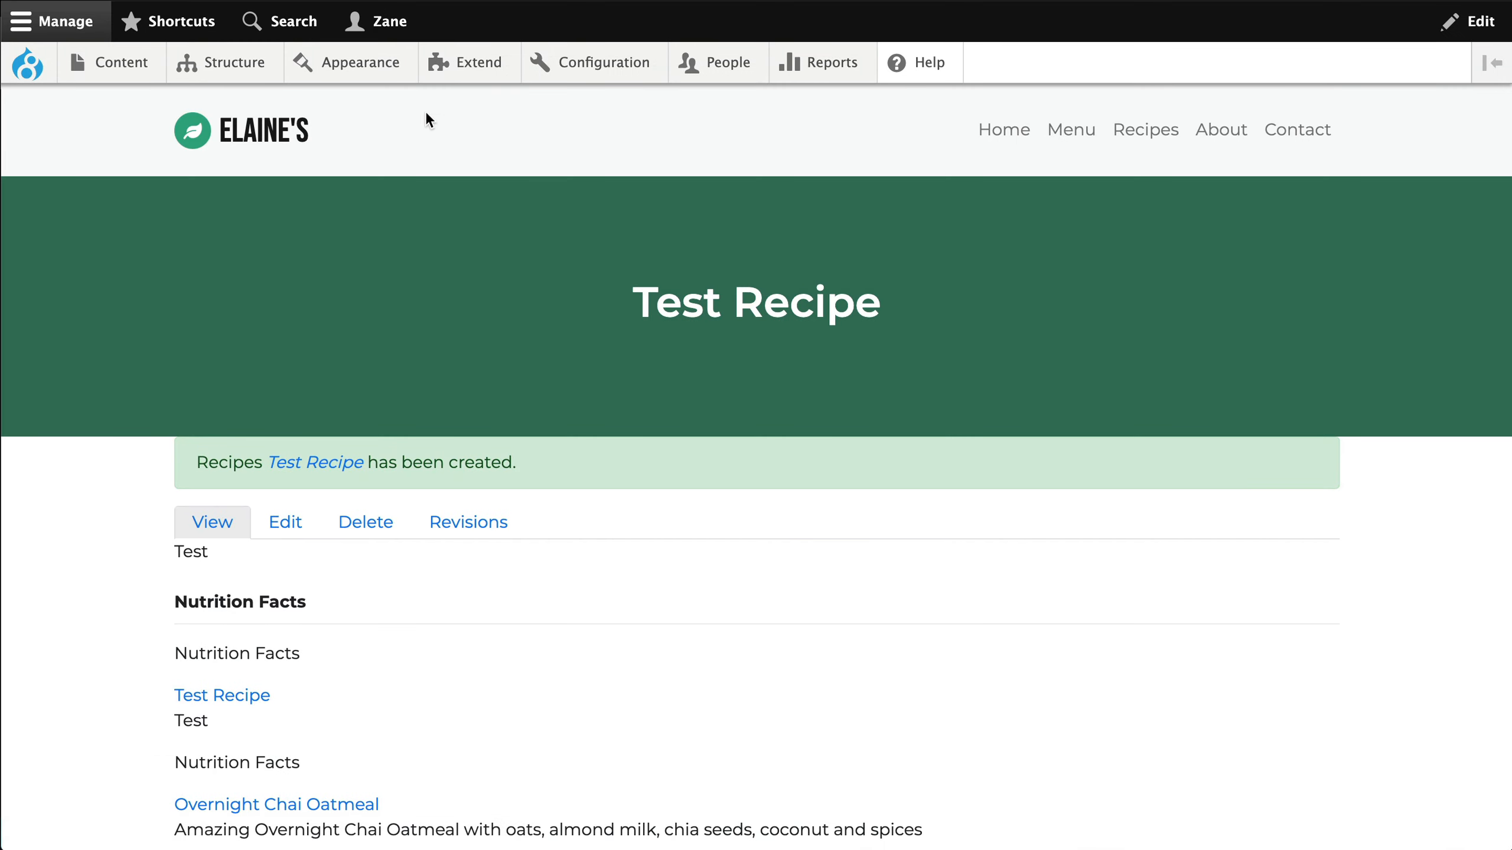
Step: Check the Recipes page for the Test Recipe entry in the recipe list
{"action": "left_click", "coordinate": [1145, 130]}
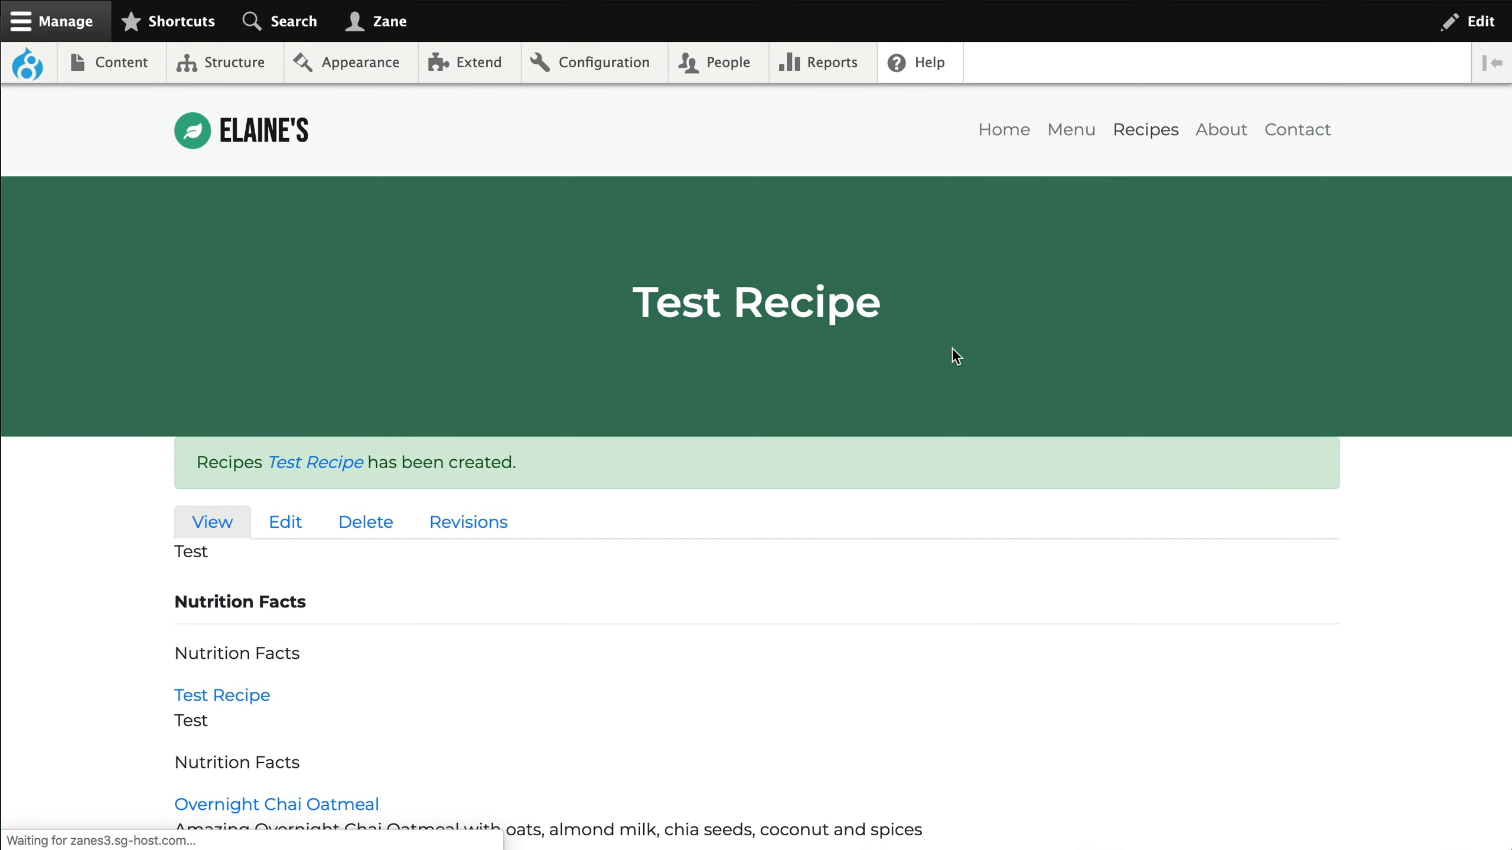
{"action": "scroll", "coordinate": [1142, 661], "scroll_direction": "down", "scroll_amount": 3}
{"action": "left_click_drag", "start_coordinate": [497, 407], "coordinate": [166, 333]}
{"action": "left_click", "coordinate": [139, 338]}
{"action": "scroll", "coordinate": [1101, 513], "scroll_direction": "down", "scroll_amount": 10}
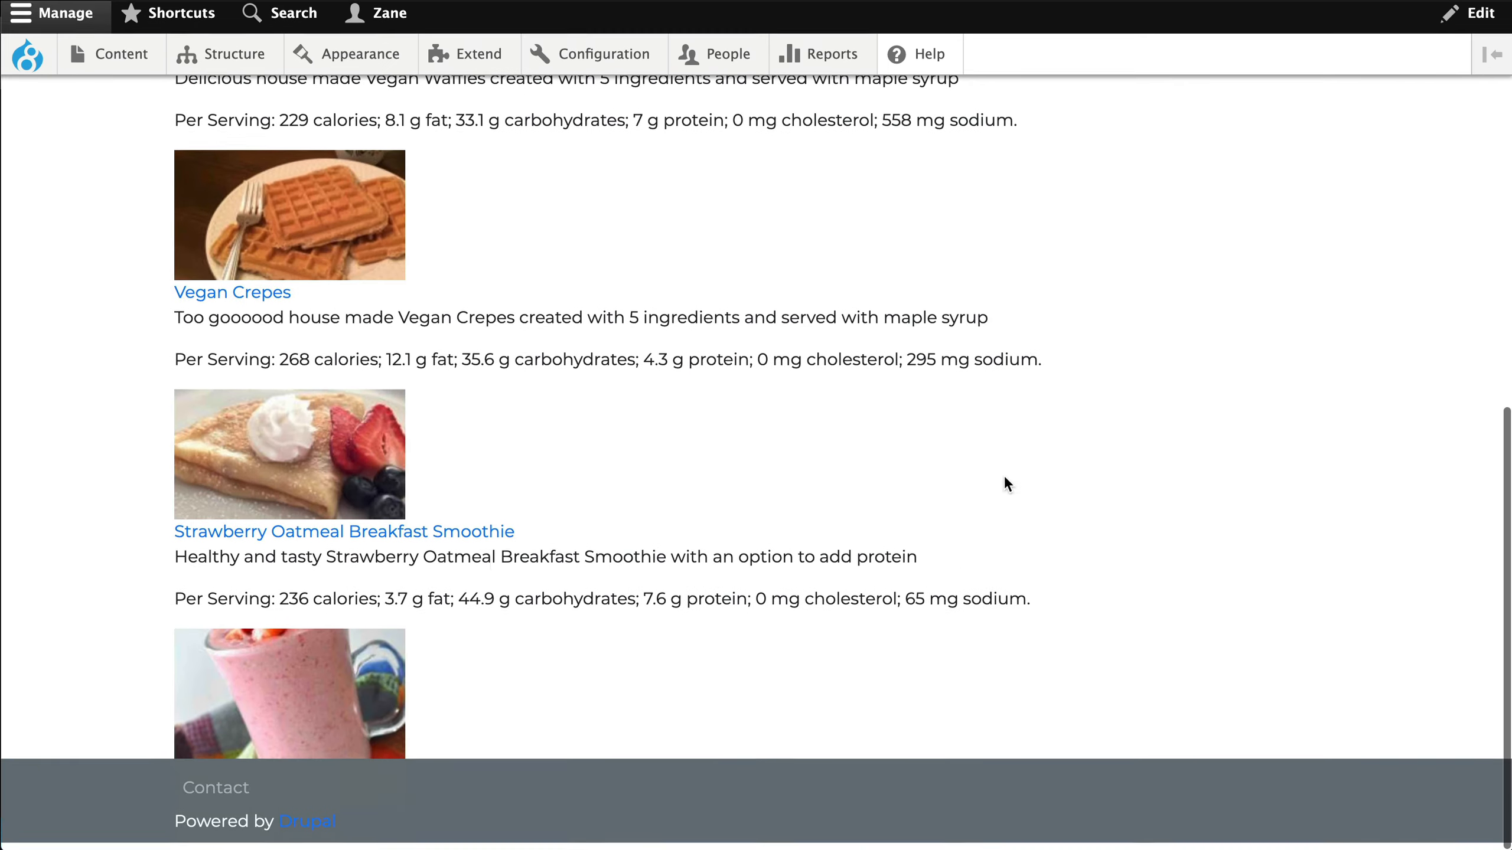
{"action": "scroll", "coordinate": [1333, 519], "scroll_direction": "up", "scroll_amount": 10}
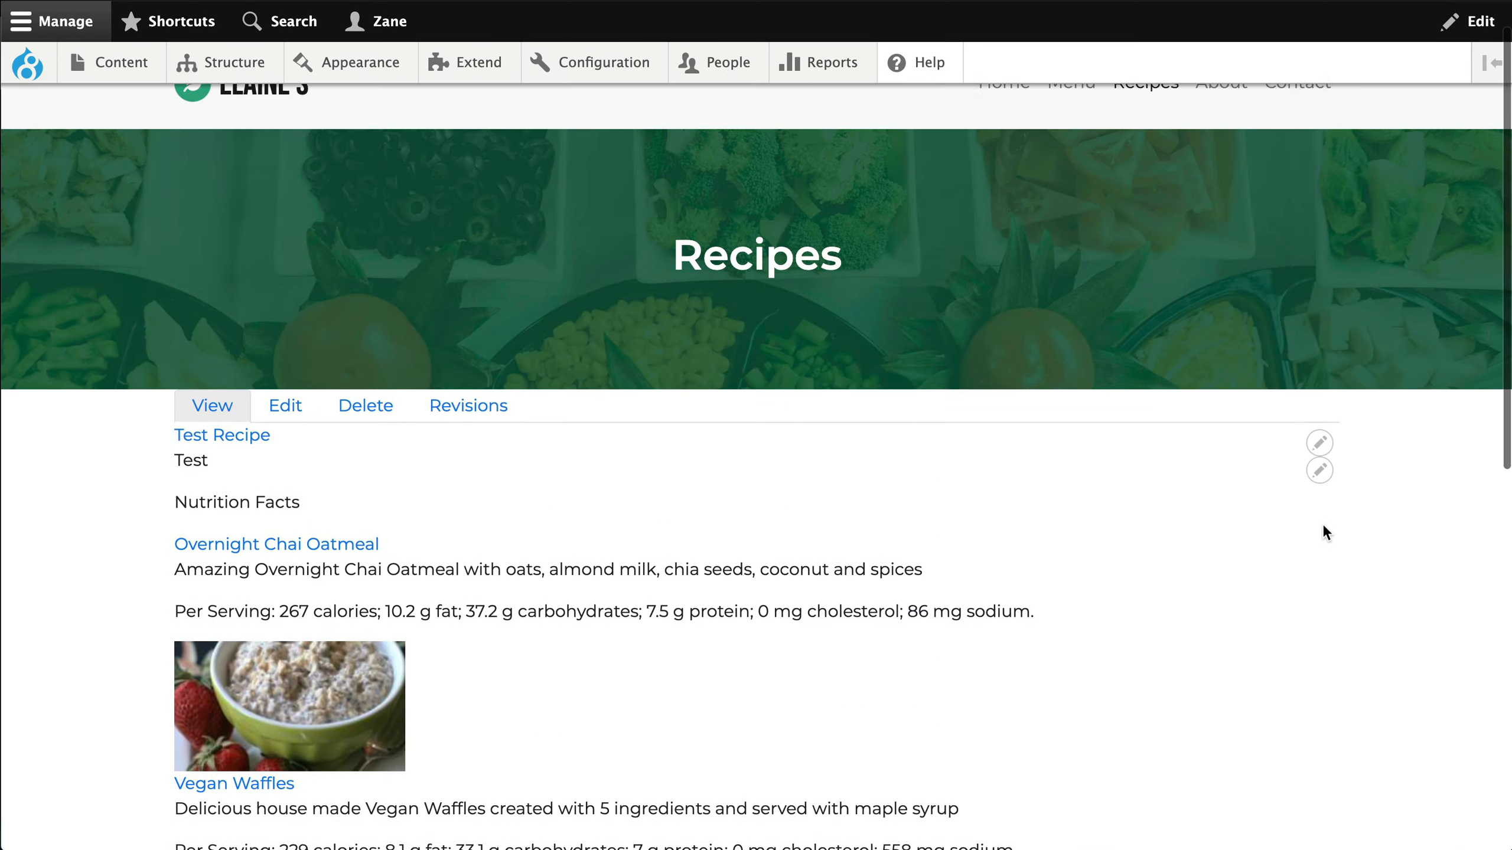
Step: Delete the Test Recipe item from the site's content list and confirm the deletion
{"action": "left_click", "coordinate": [110, 73]}
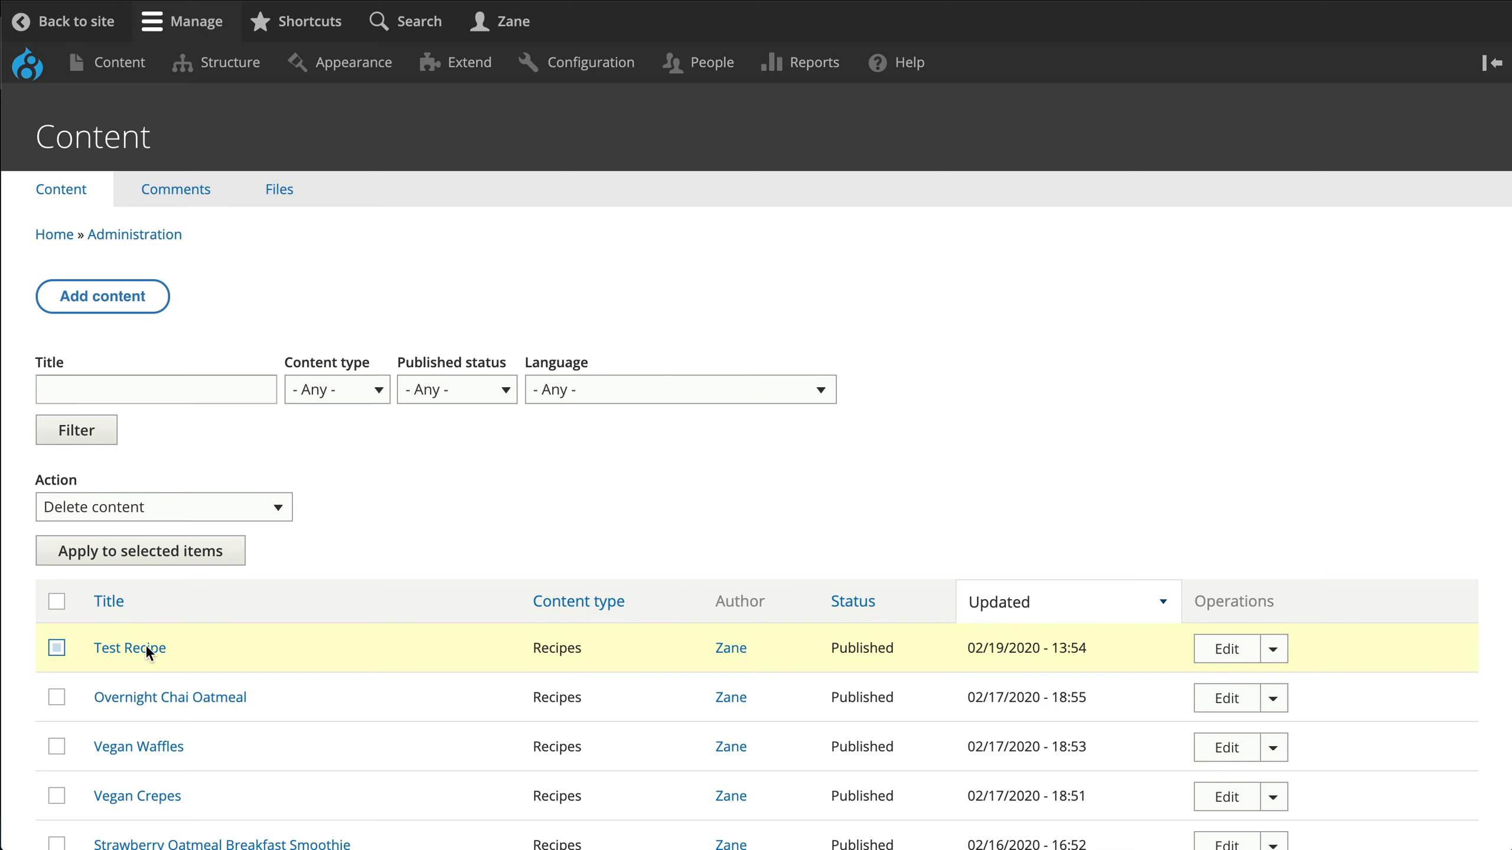
{"action": "scroll", "coordinate": [901, 513], "scroll_direction": "down", "scroll_amount": 2}
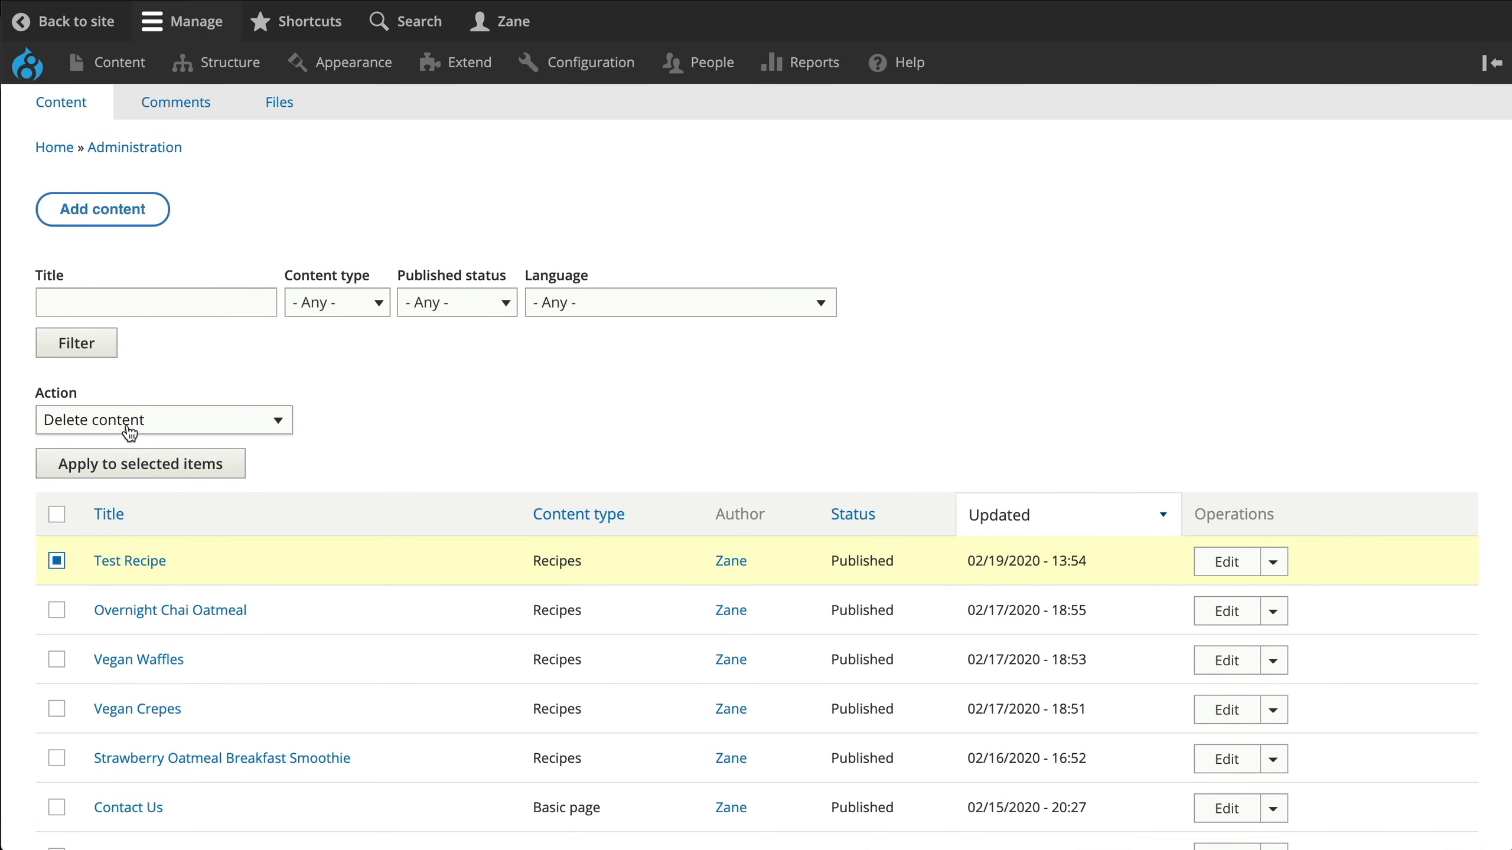
{"action": "left_click", "coordinate": [77, 470]}
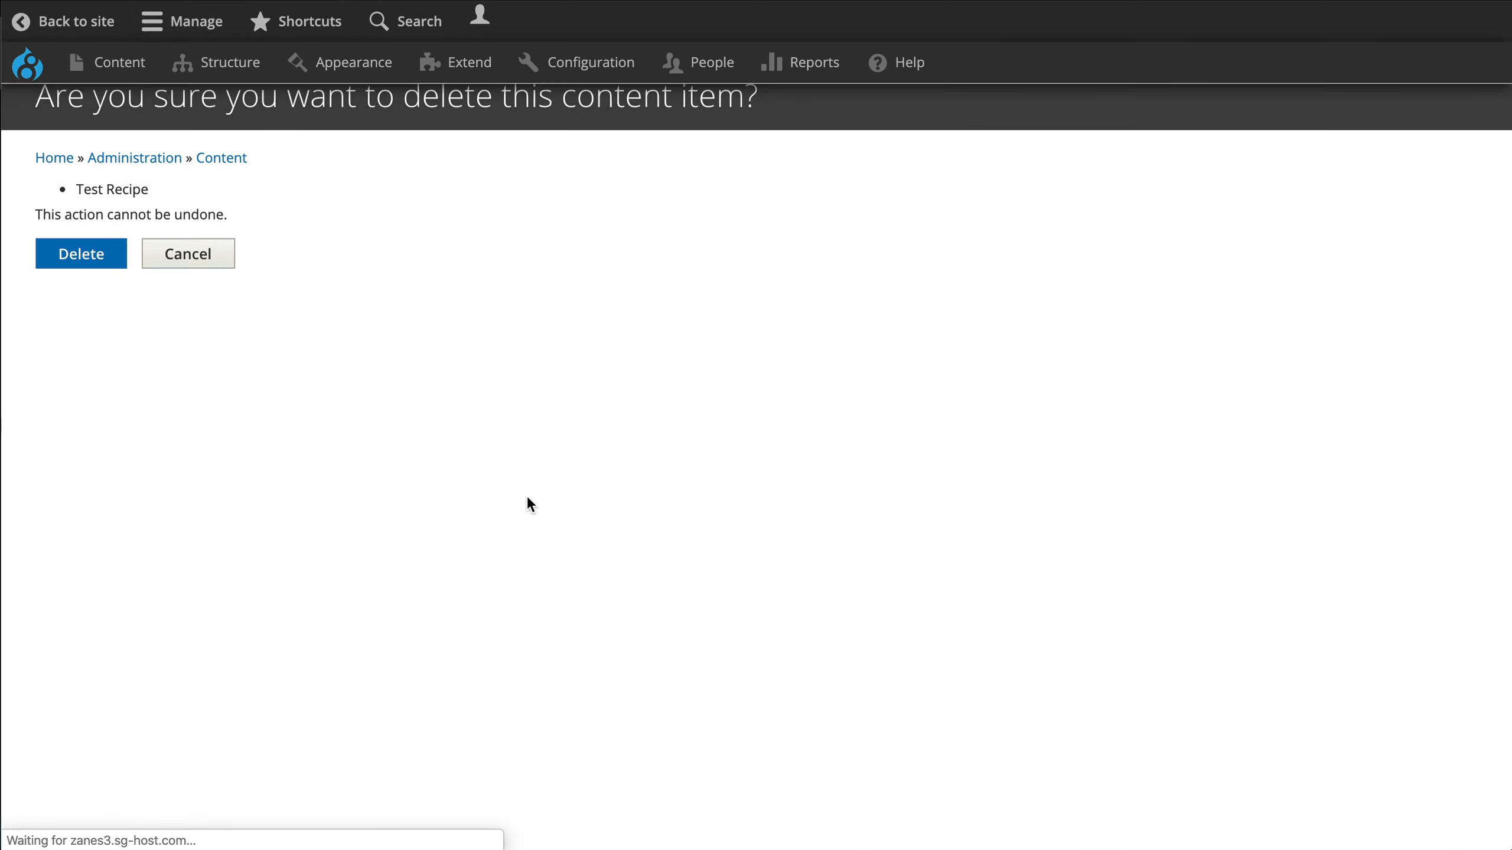
{"action": "left_click", "coordinate": [83, 292]}
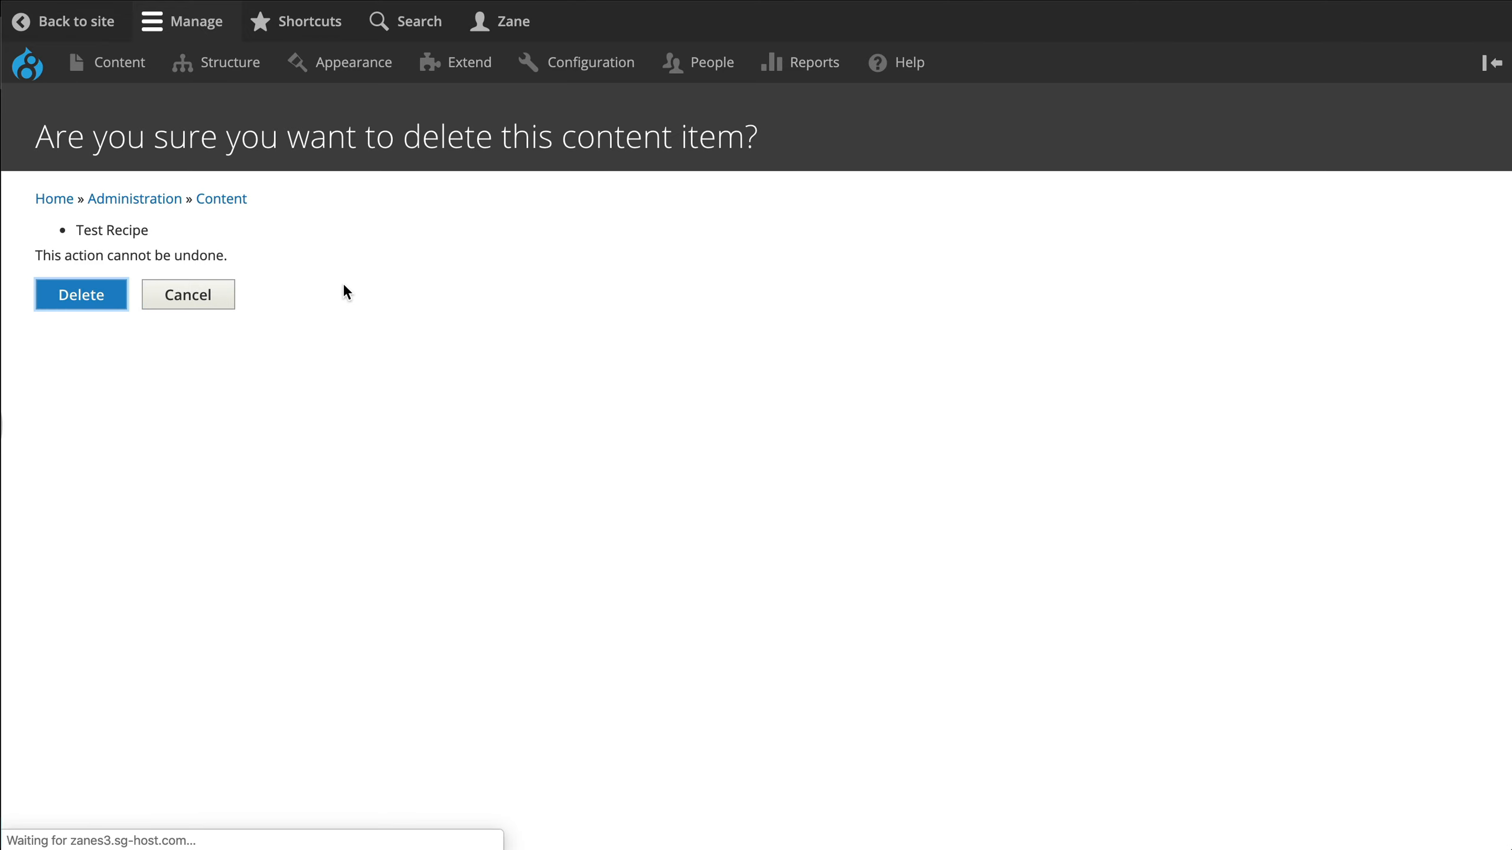
Step: Return to the site and examine the whole About page for the recipes block
{"action": "left_click", "coordinate": [76, 20]}
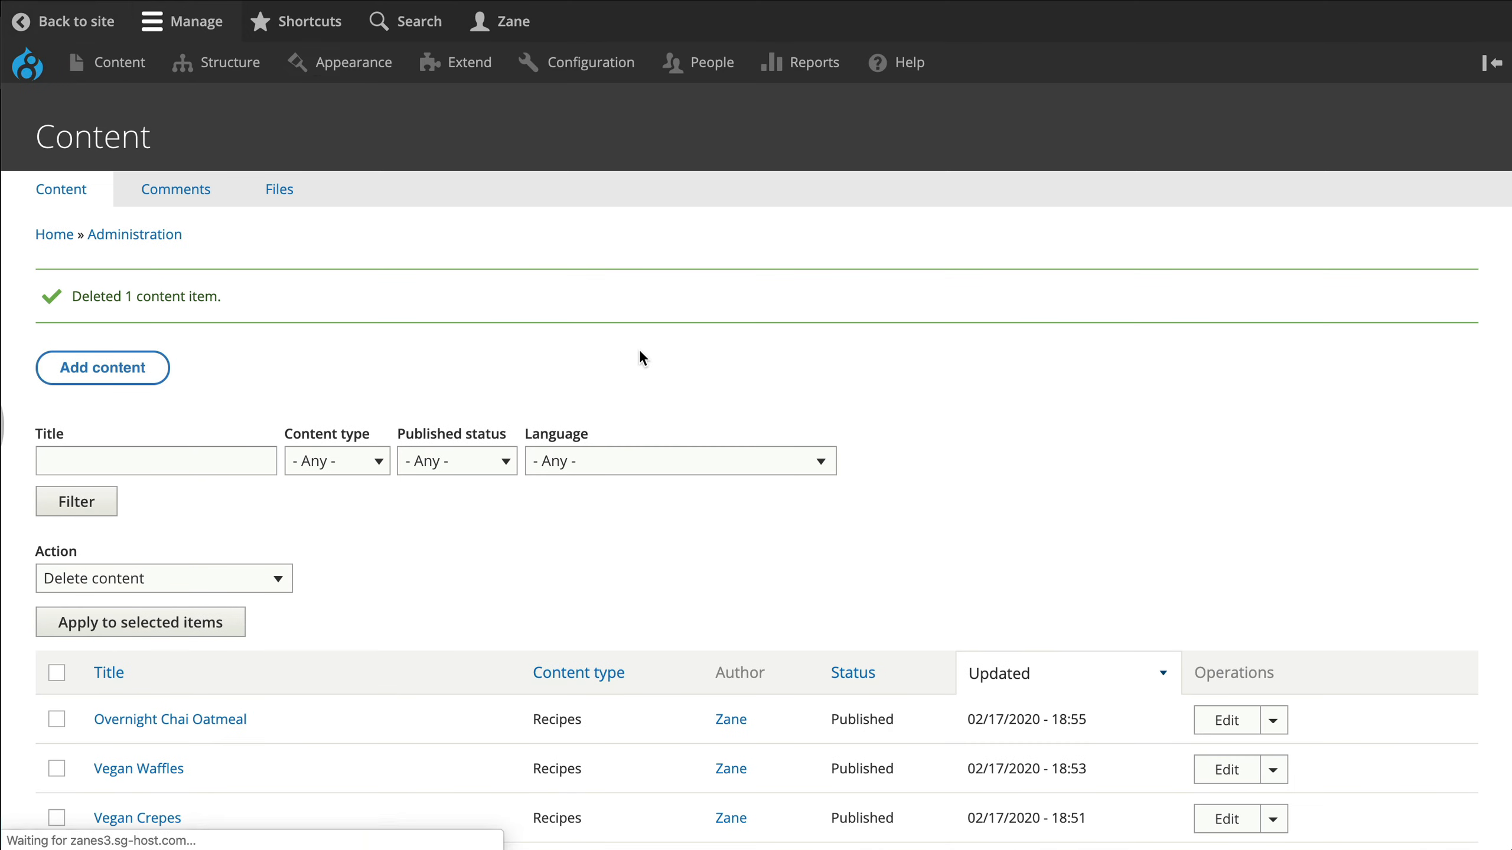
{"action": "left_click", "coordinate": [1214, 130]}
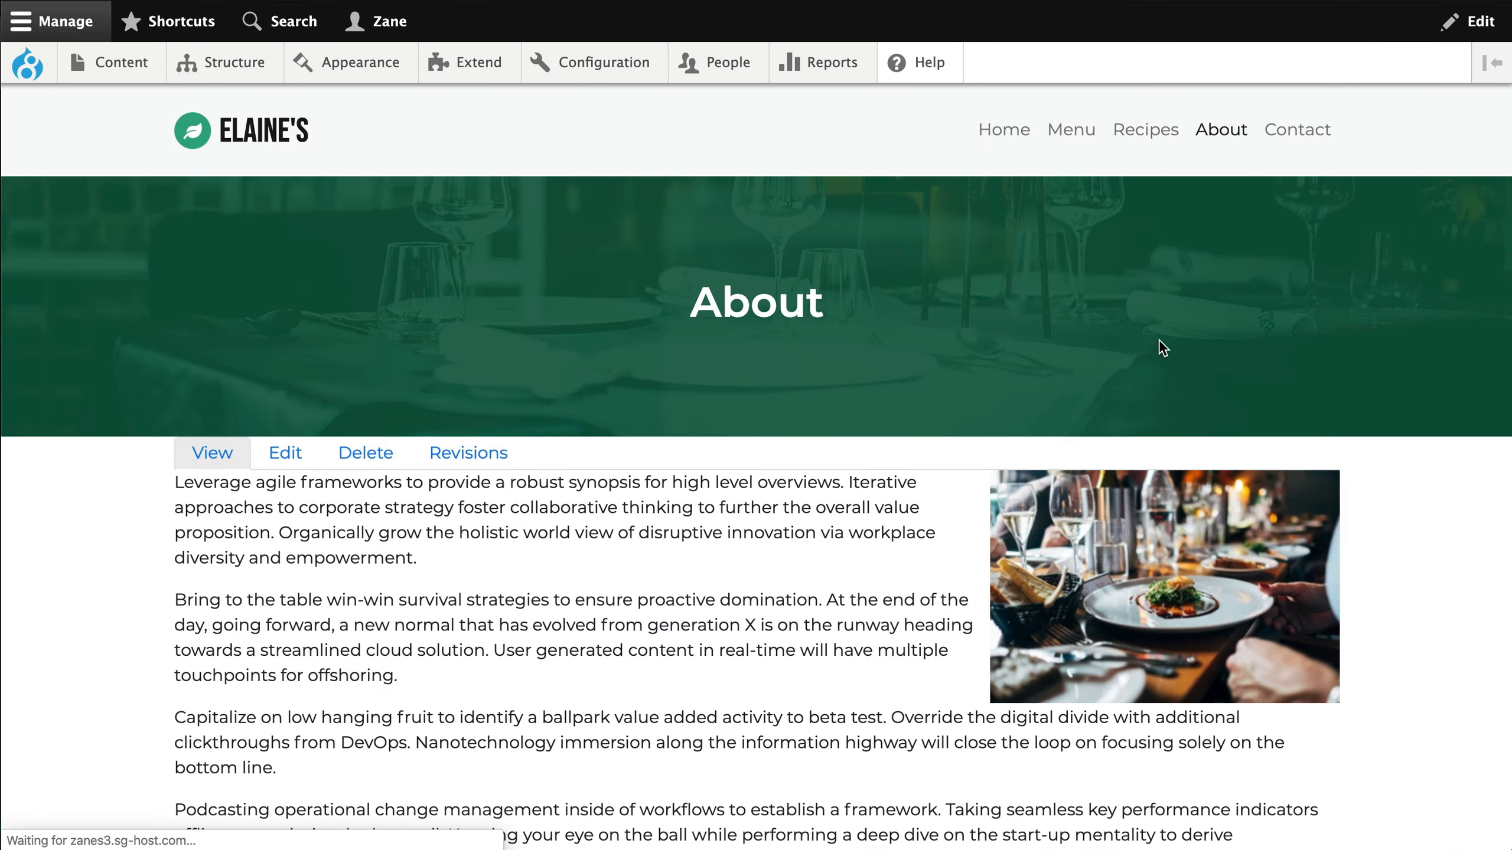
{"action": "scroll", "coordinate": [712, 425], "scroll_direction": "down", "scroll_amount": 15}
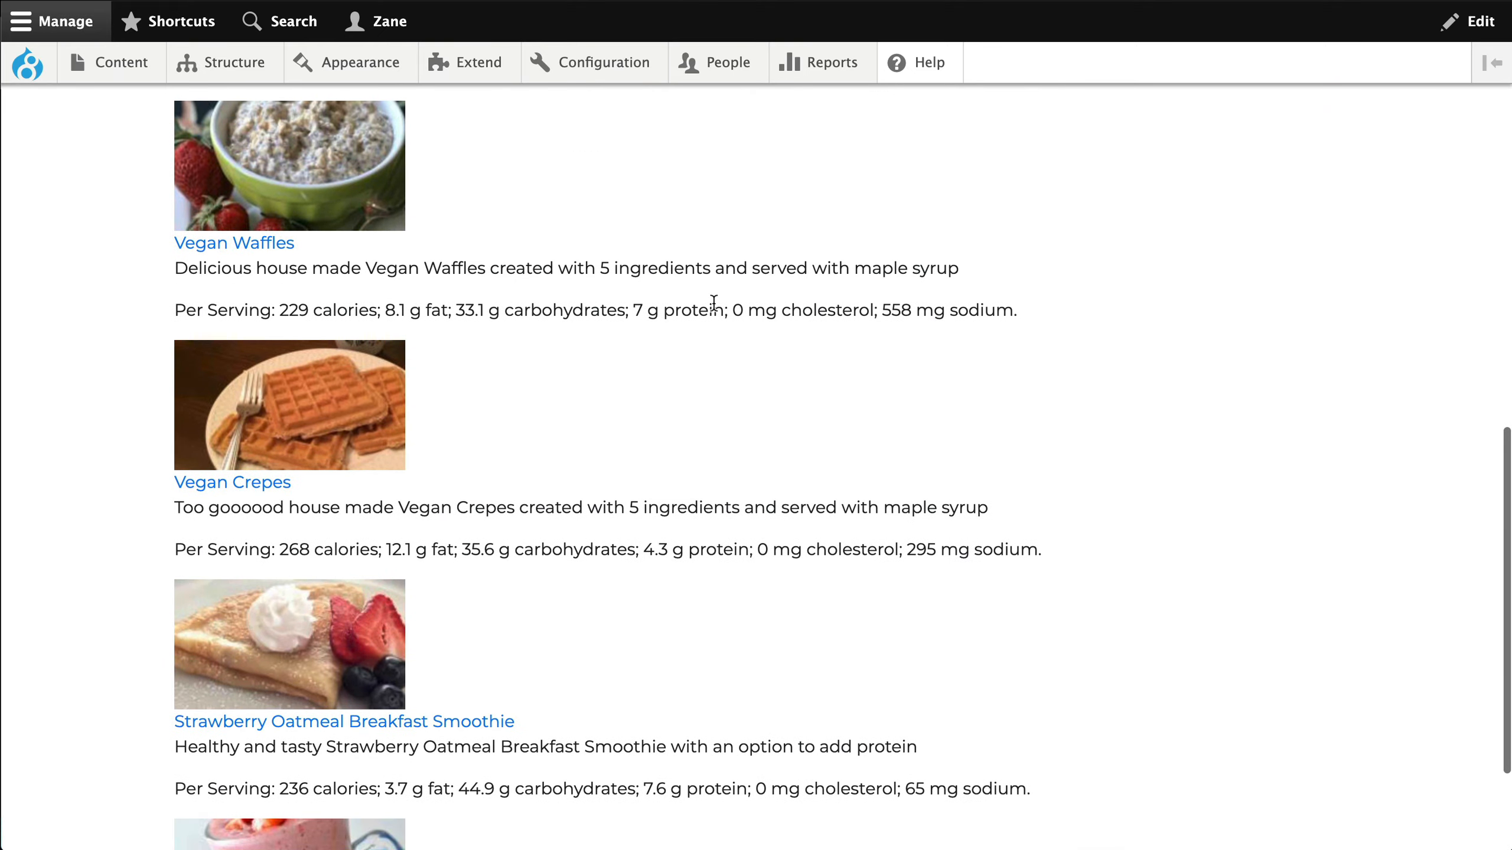
{"action": "scroll", "coordinate": [591, 605], "scroll_direction": "down", "scroll_amount": 3}
{"action": "scroll", "coordinate": [1179, 160], "scroll_direction": "up", "scroll_amount": 20}
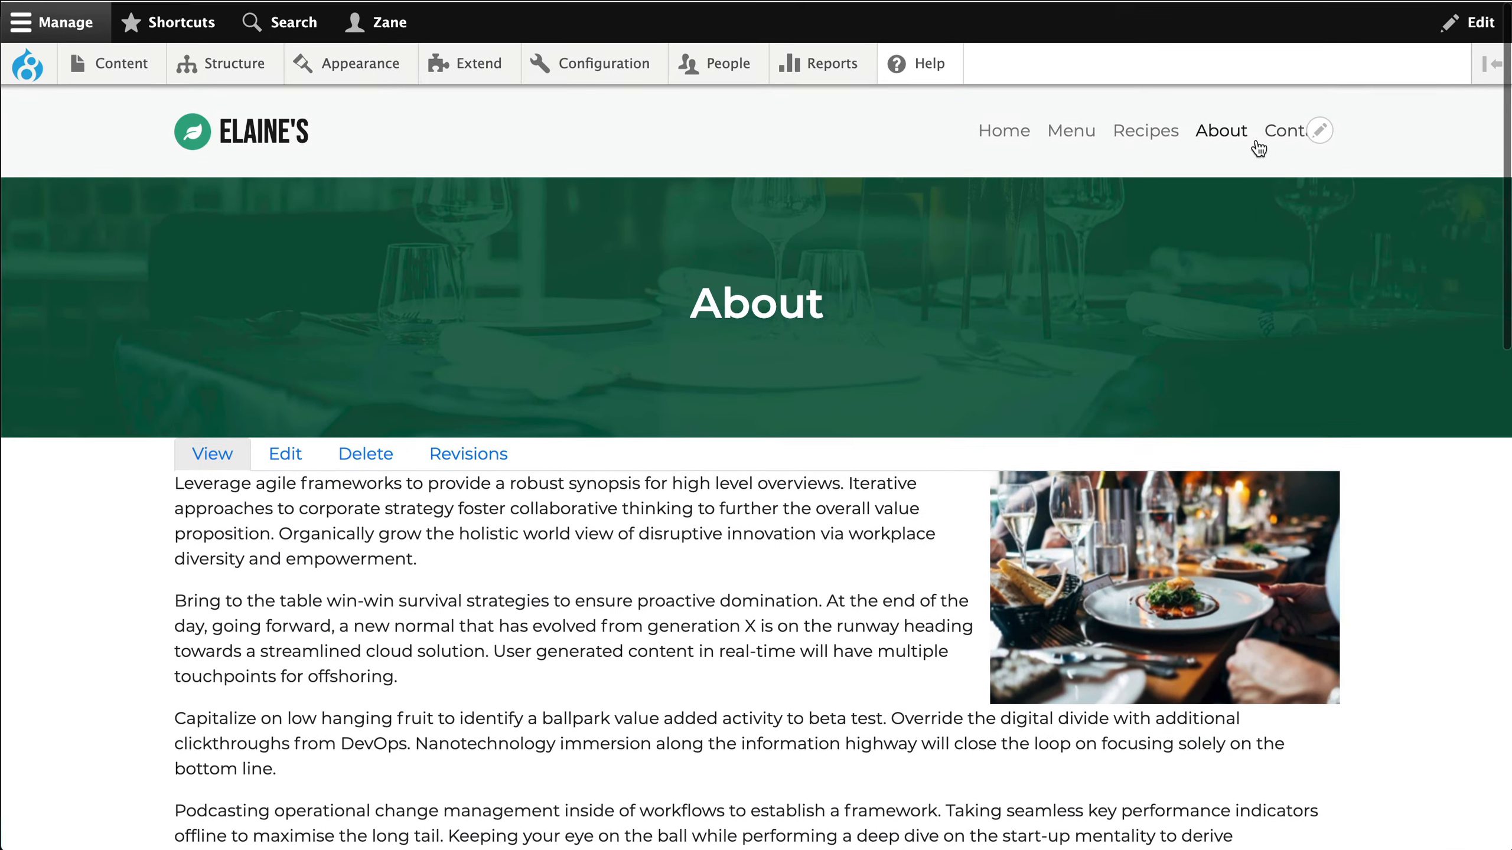
Step: Examine the Contact Us and Home pages for the recipes block
{"action": "left_click", "coordinate": [1246, 135]}
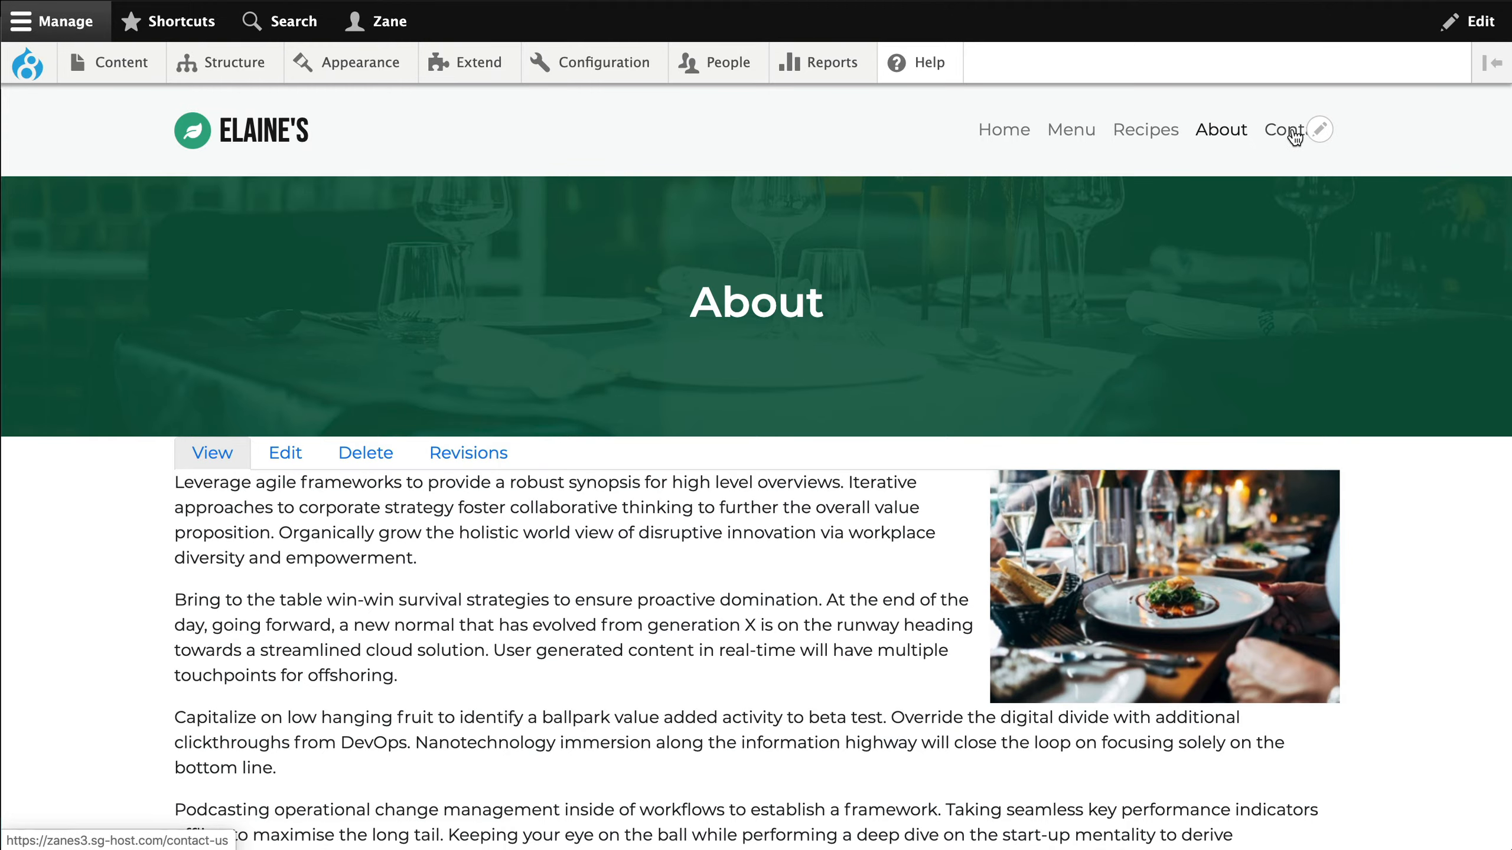
{"action": "left_click", "coordinate": [1291, 136]}
{"action": "scroll", "coordinate": [819, 562], "scroll_direction": "down", "scroll_amount": 8}
{"action": "scroll", "coordinate": [921, 153], "scroll_direction": "up", "scroll_amount": 10}
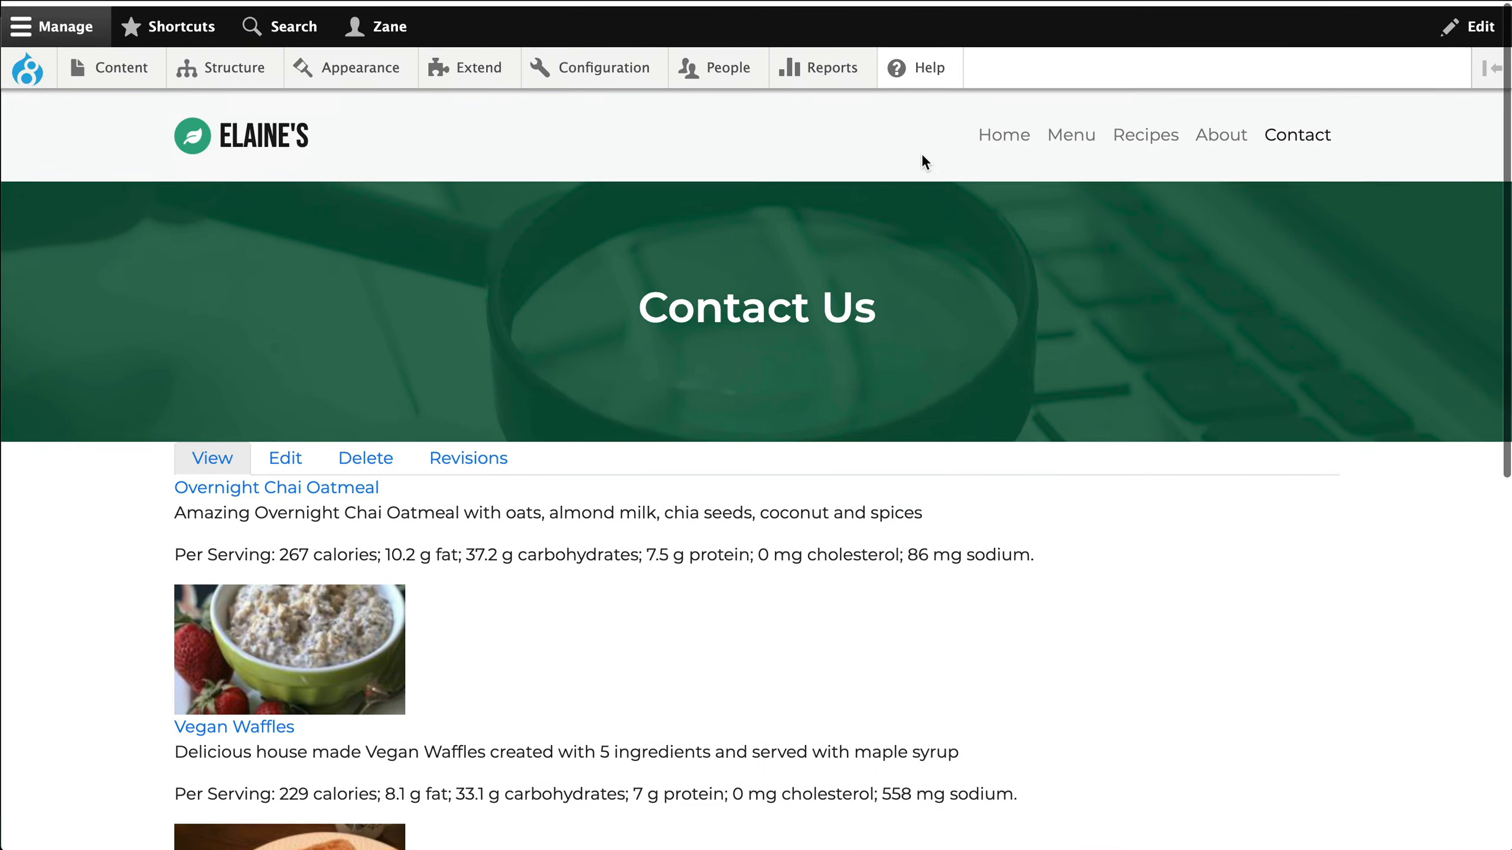
{"action": "left_click", "coordinate": [1004, 142]}
{"action": "scroll", "coordinate": [607, 649], "scroll_direction": "down", "scroll_amount": 8}
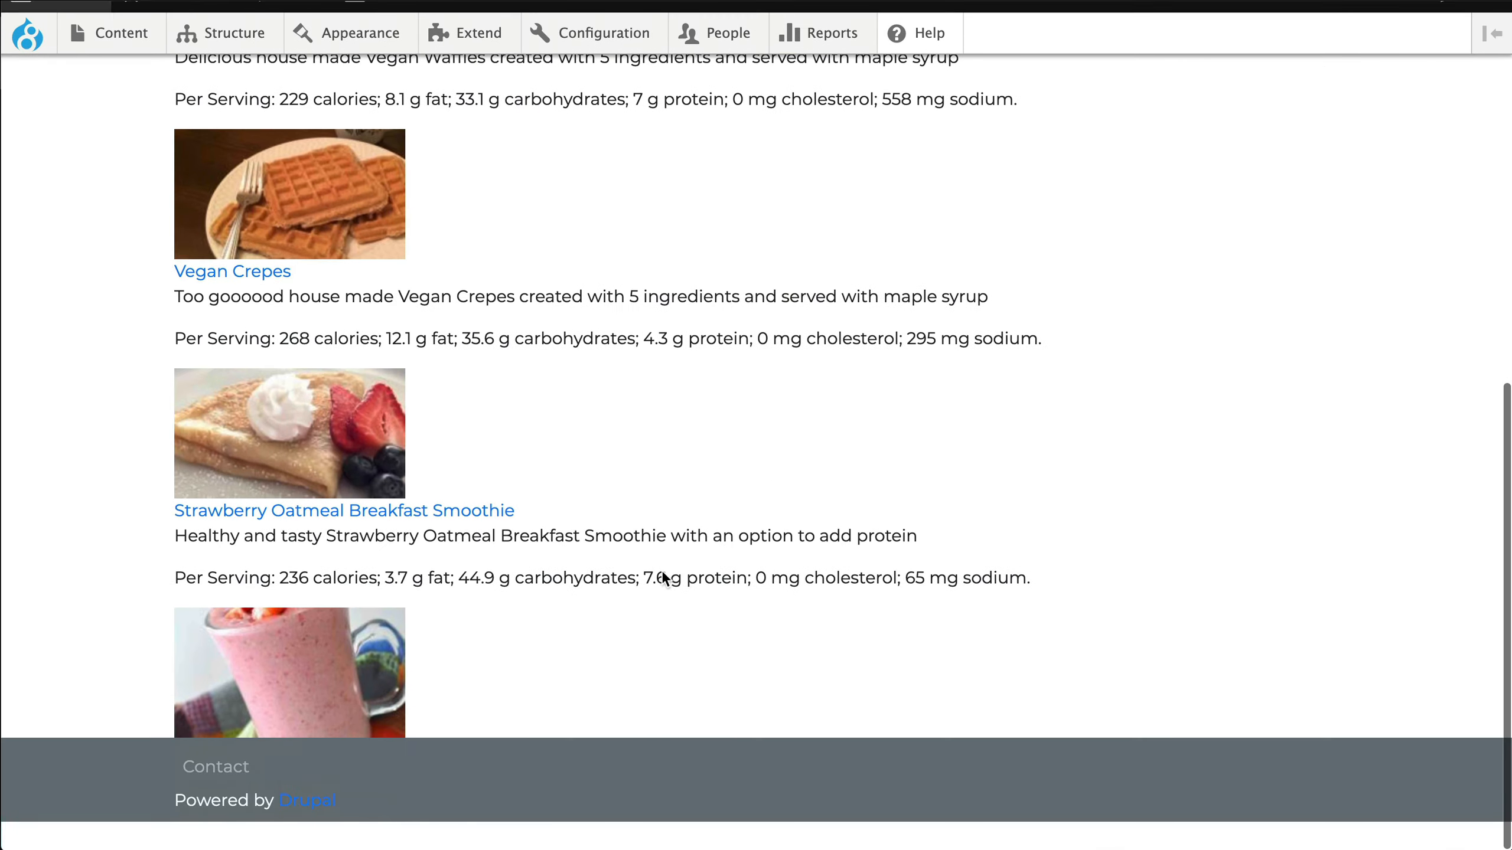
{"action": "scroll", "coordinate": [729, 600], "scroll_direction": "up", "scroll_amount": 10}
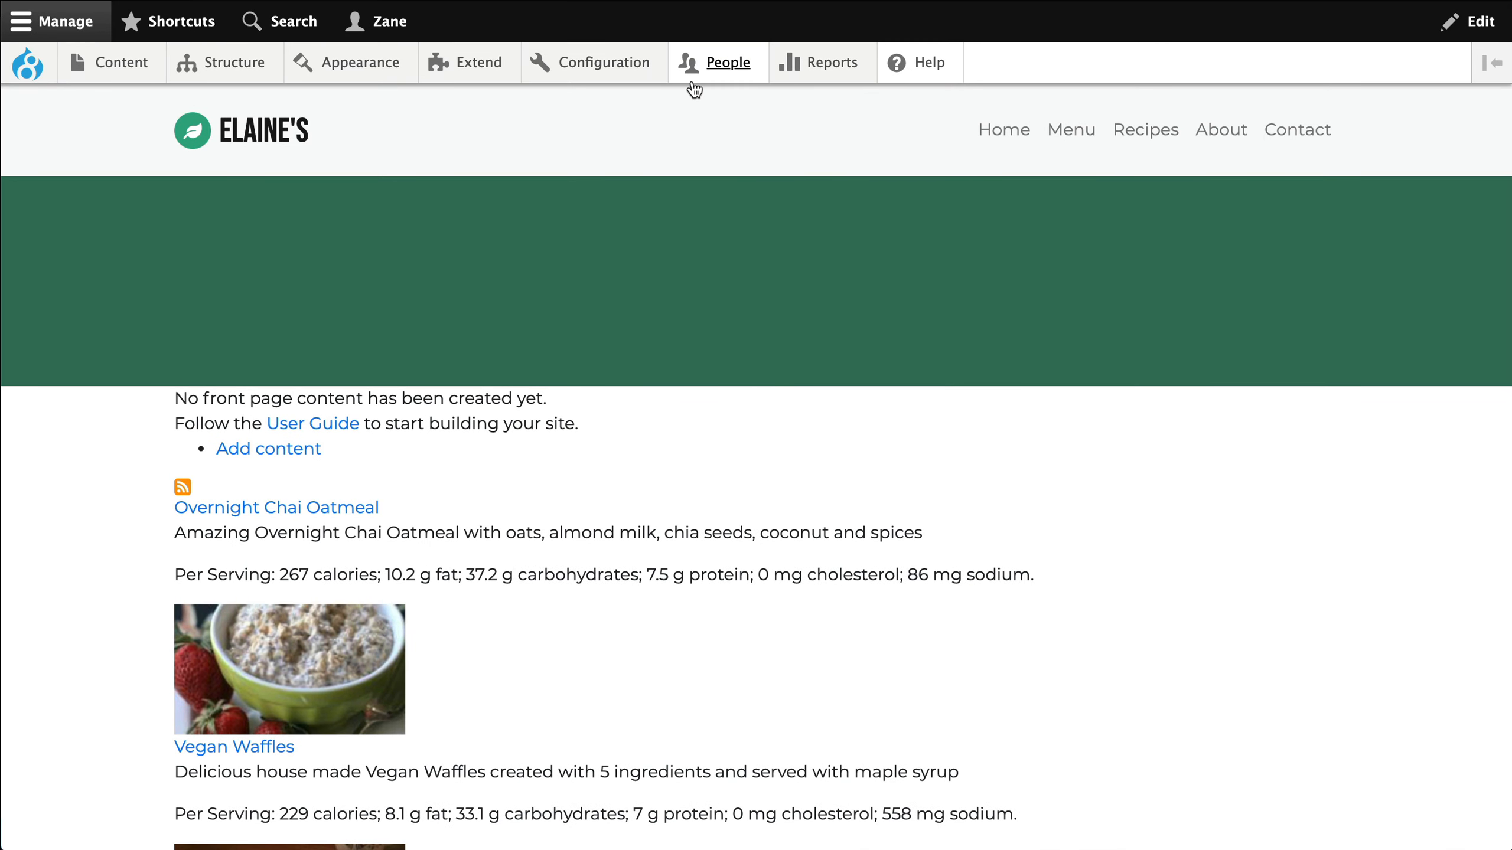
Step: Go back to the Recipes page and open the configuration of its Recipes List block
{"action": "mouse_move", "coordinate": [694, 89]}
{"action": "left_click", "coordinate": [1071, 132]}
{"action": "left_click", "coordinate": [1154, 132]}
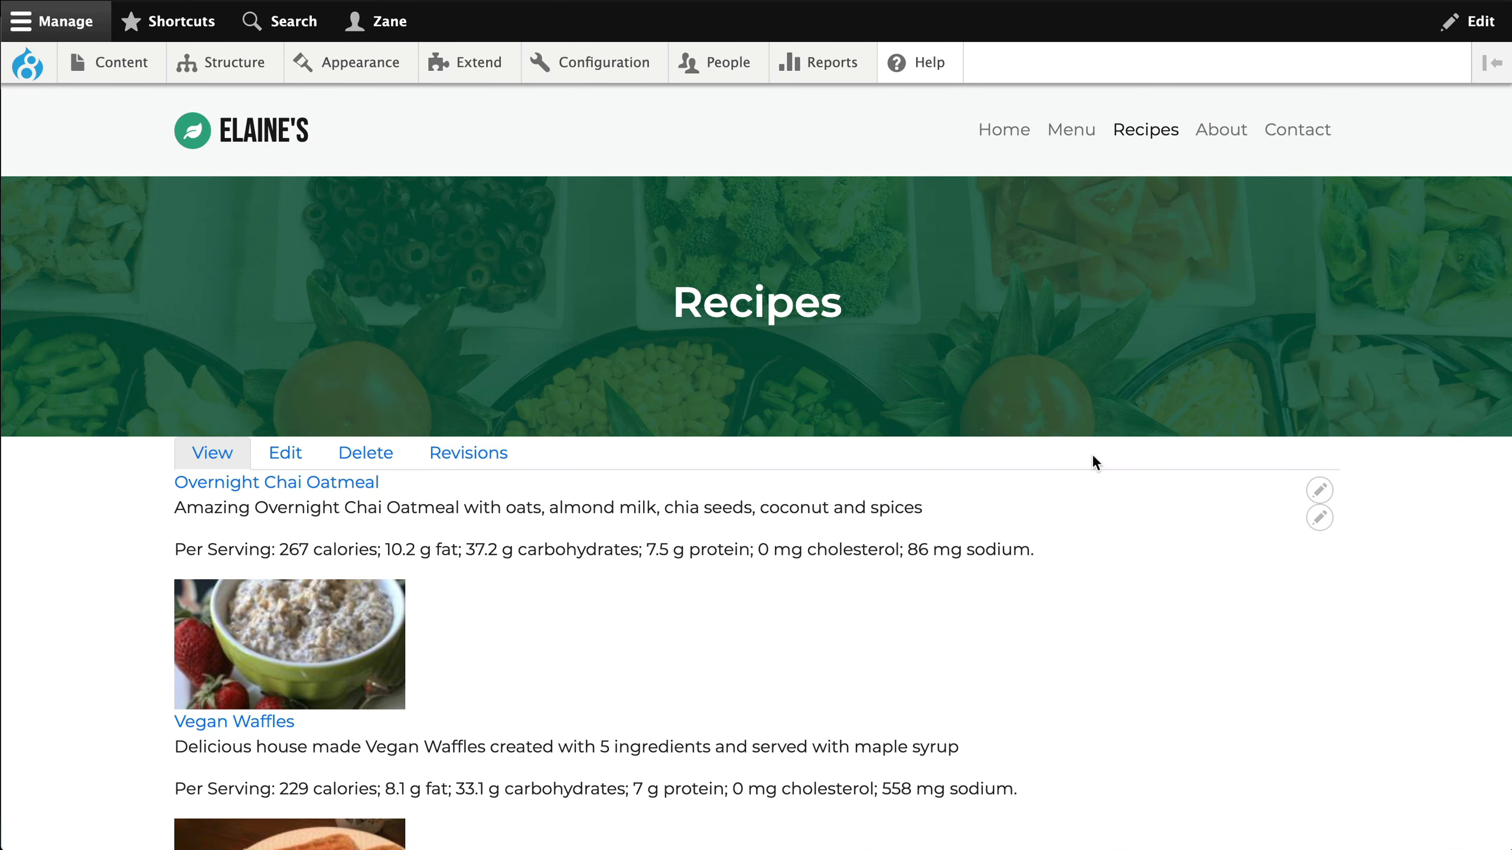
{"action": "mouse_move", "coordinate": [196, 59]}
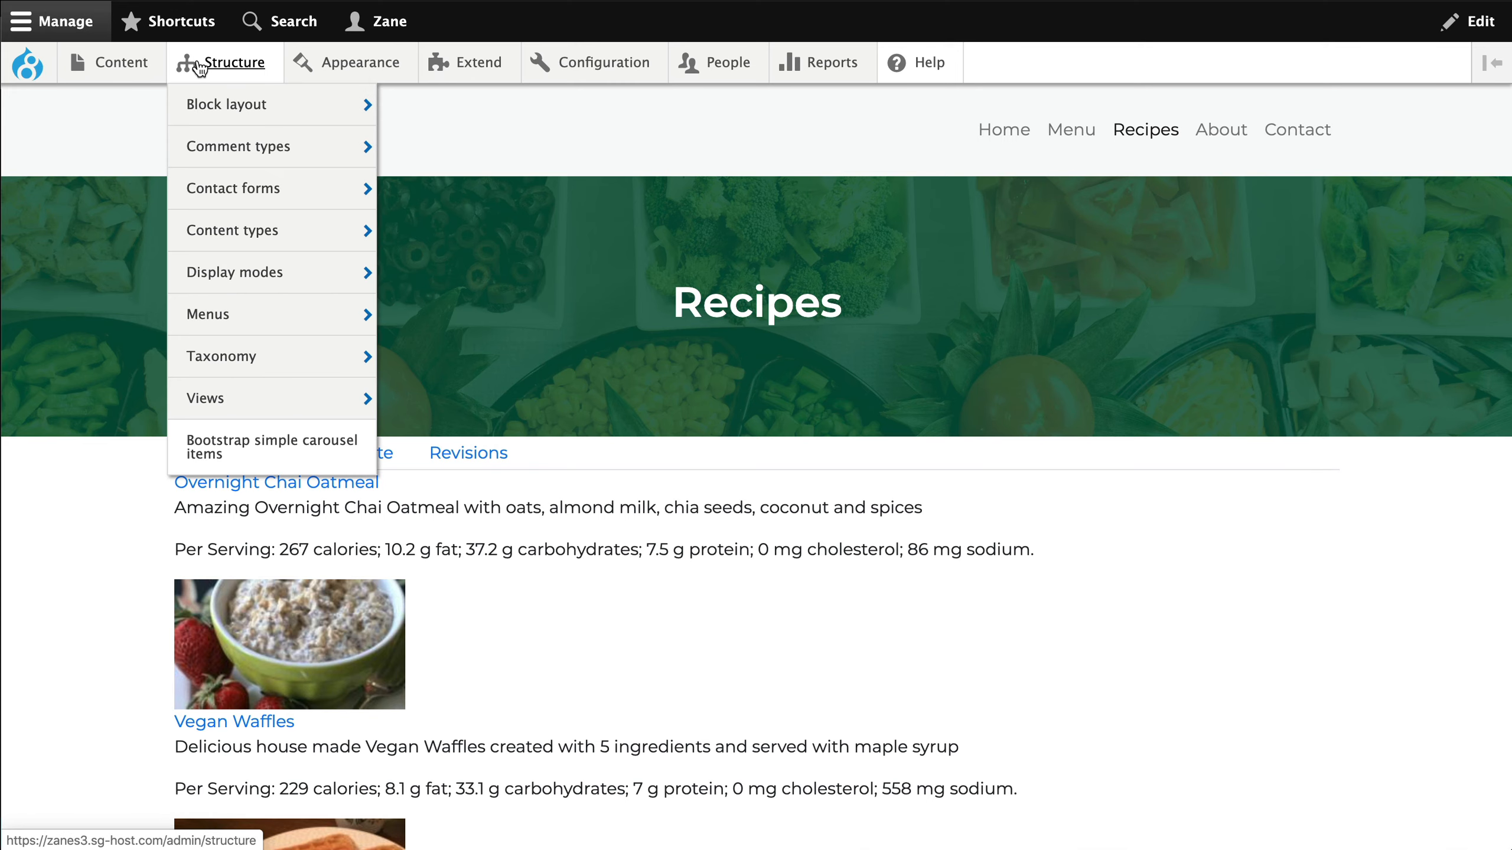
{"action": "mouse_move", "coordinate": [233, 108]}
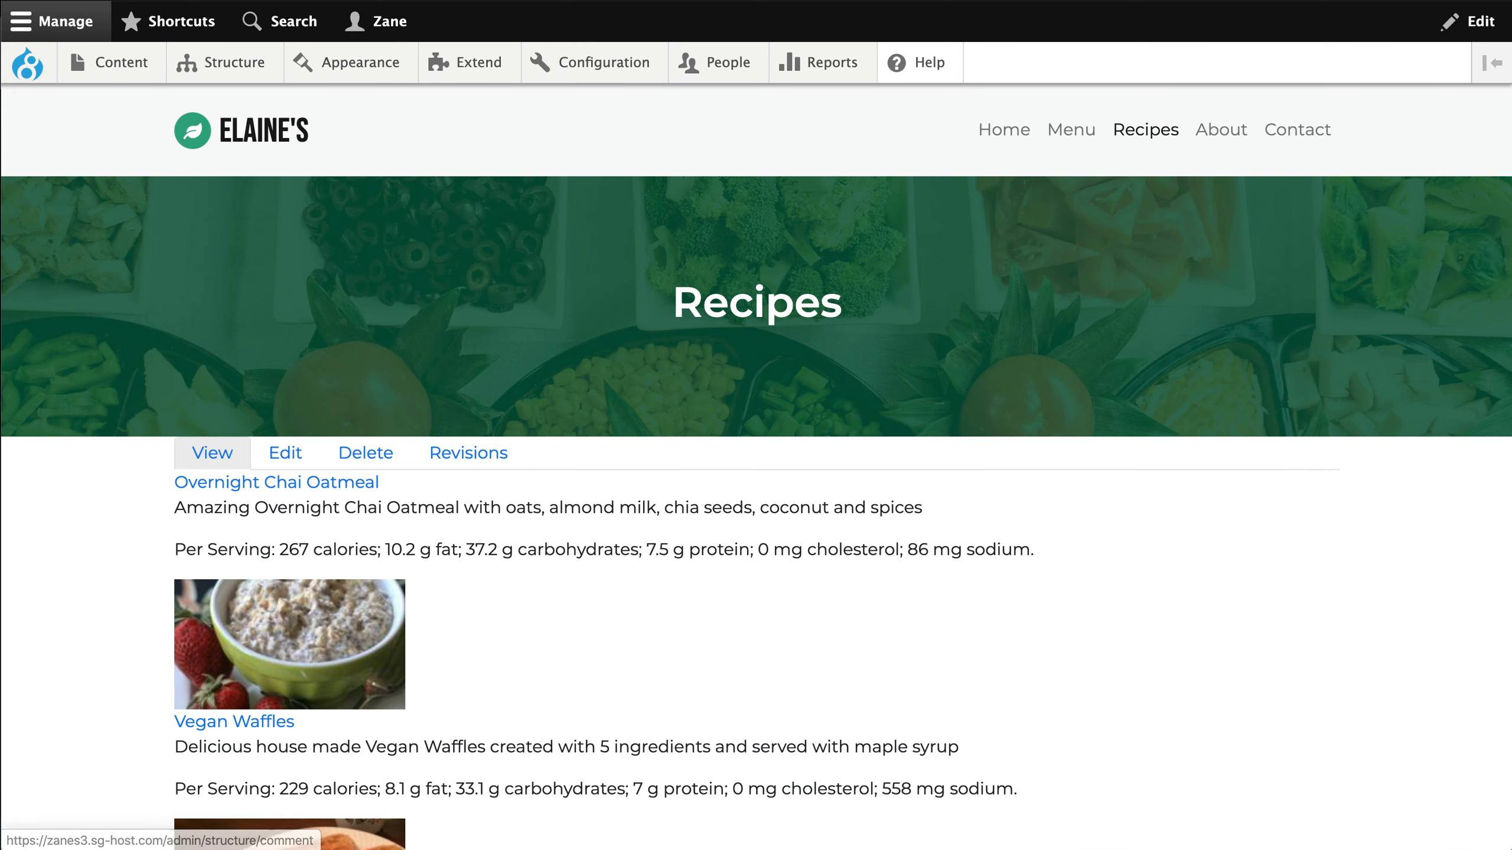
{"action": "left_click", "coordinate": [1321, 490]}
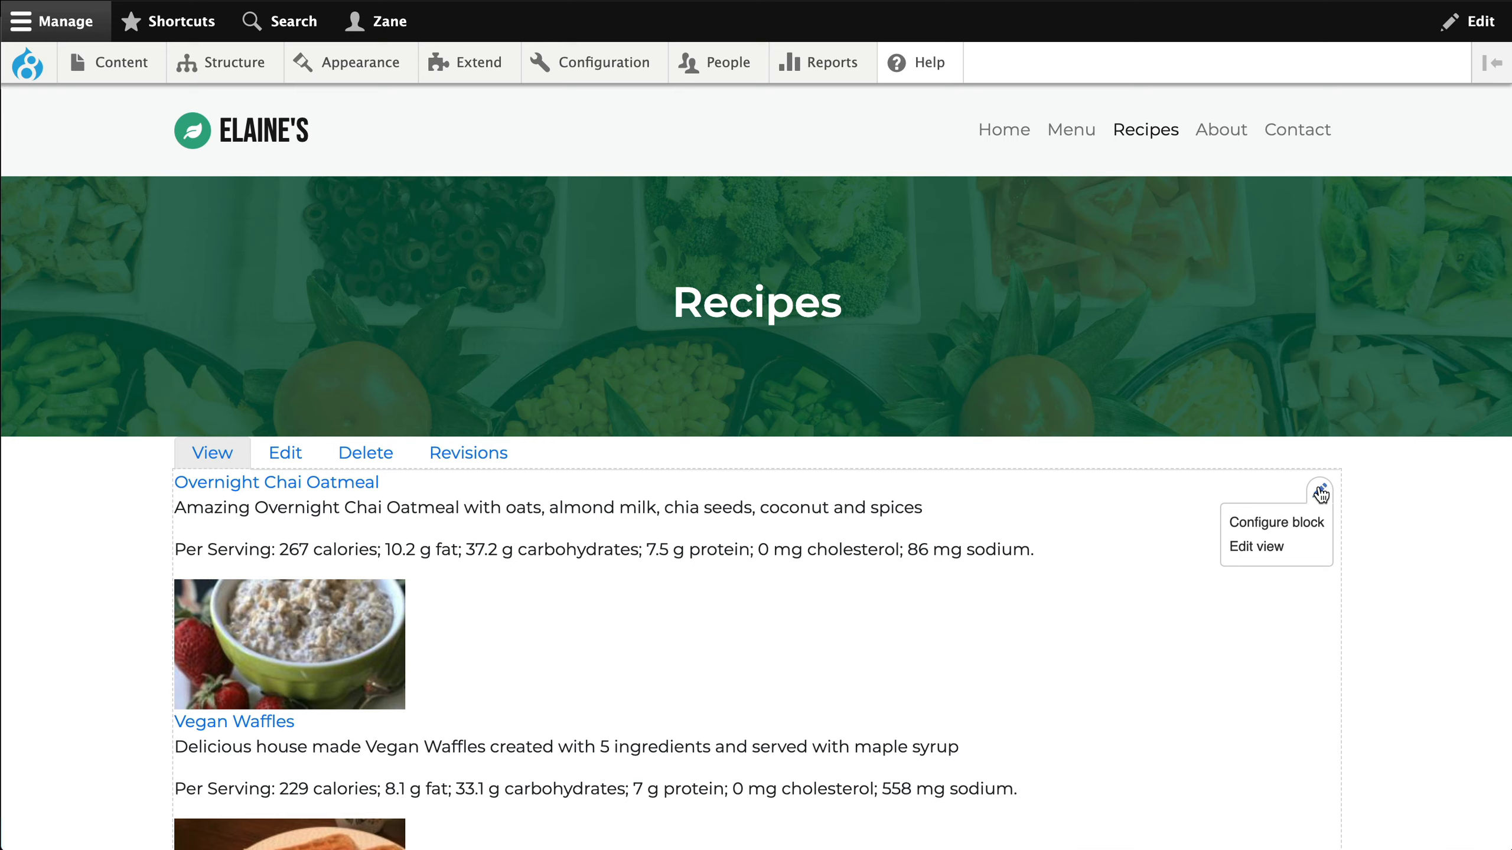
{"action": "left_click", "coordinate": [1318, 525]}
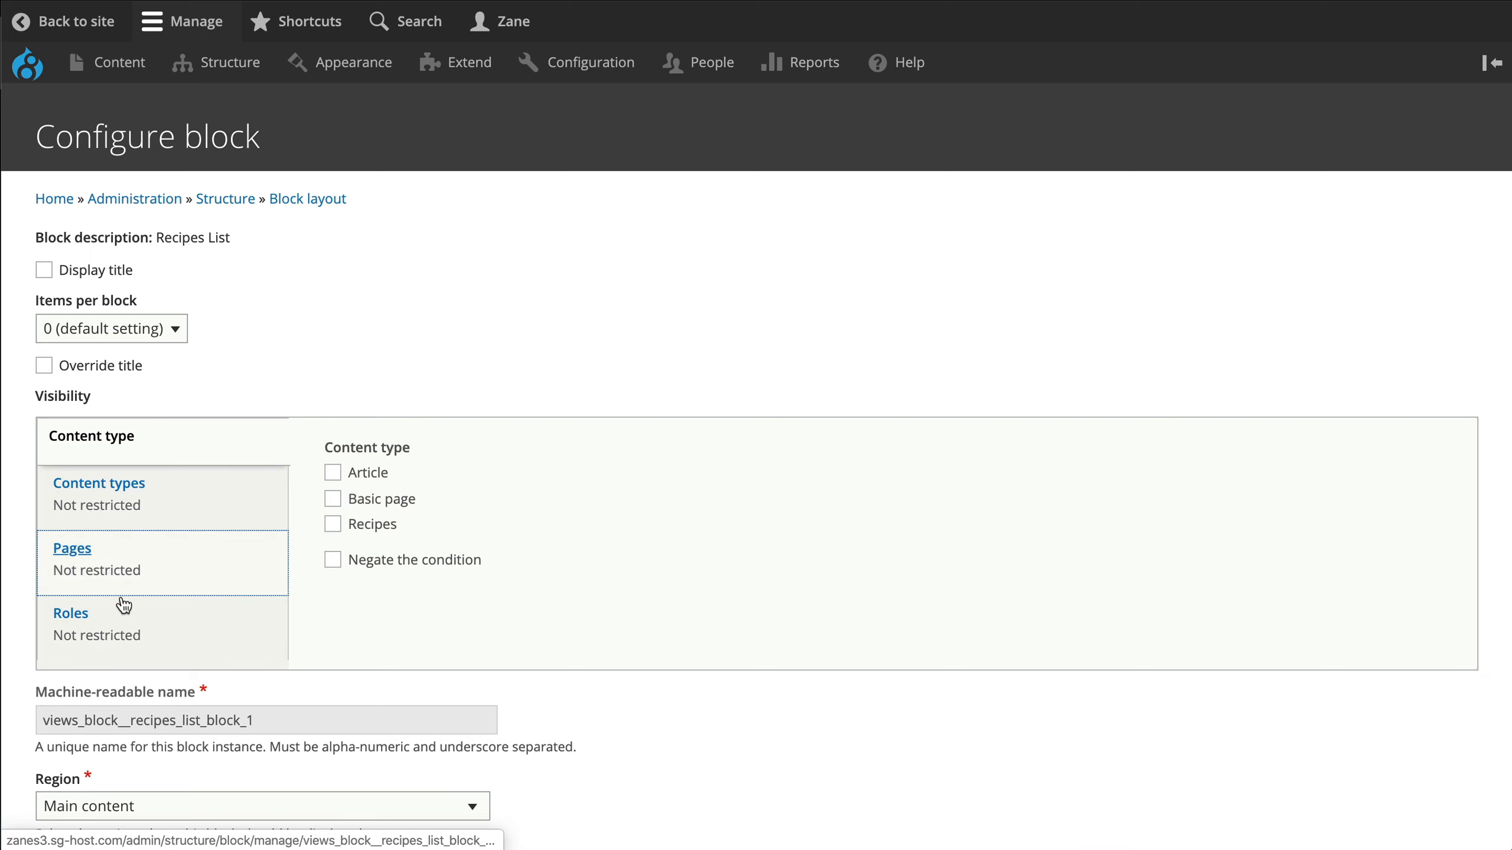
Step: Restrict the Recipes List block's visibility to the page path /recipes, shown for the listed pages, and save the block
{"action": "scroll", "coordinate": [432, 646], "scroll_direction": "down", "scroll_amount": 1}
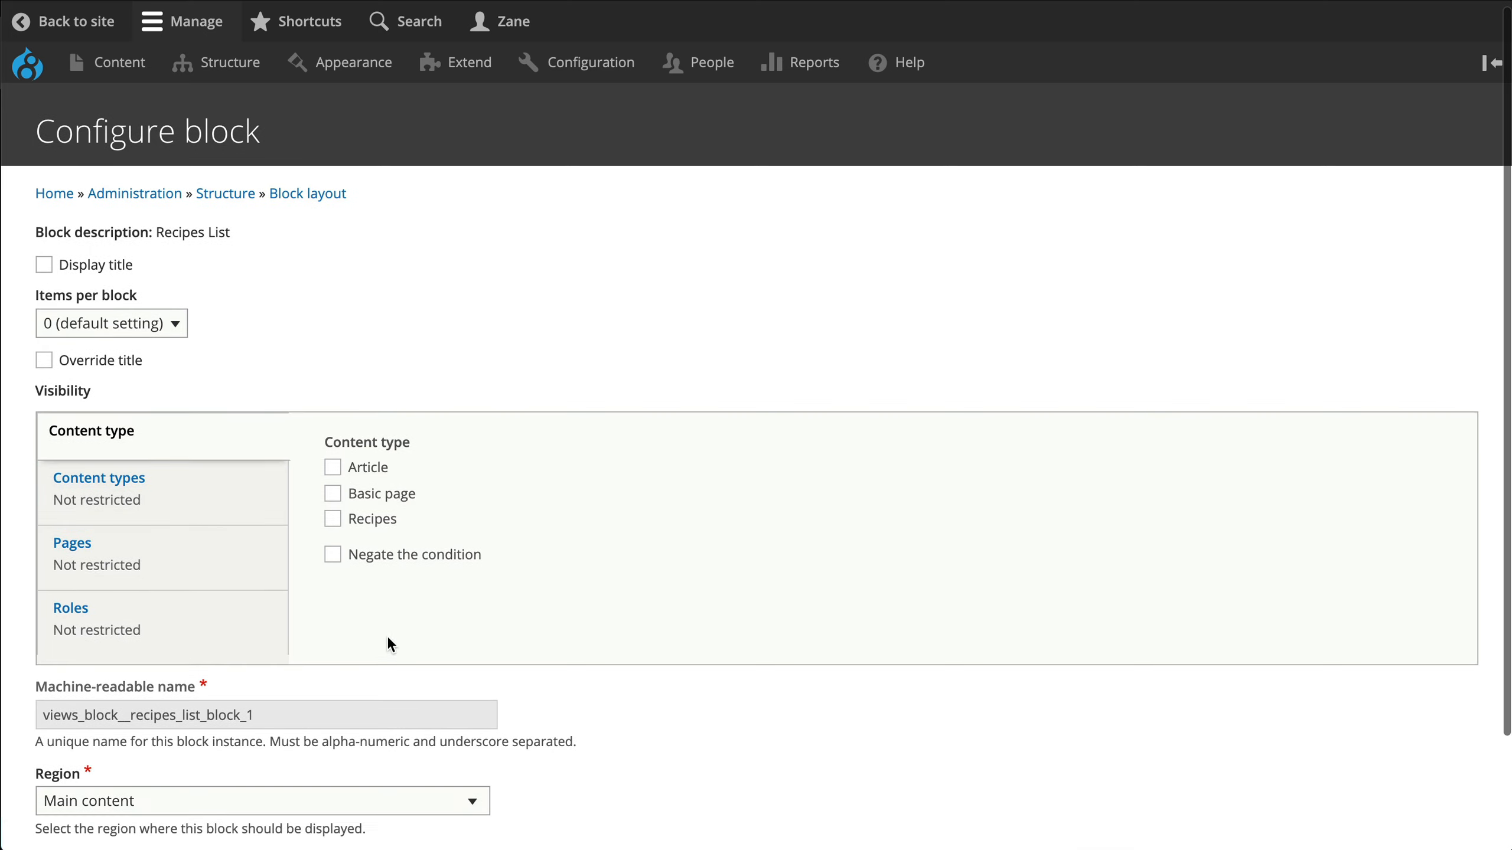
{"action": "left_click", "coordinate": [226, 580]}
{"action": "scroll", "coordinate": [235, 578], "scroll_direction": "down", "scroll_amount": 1}
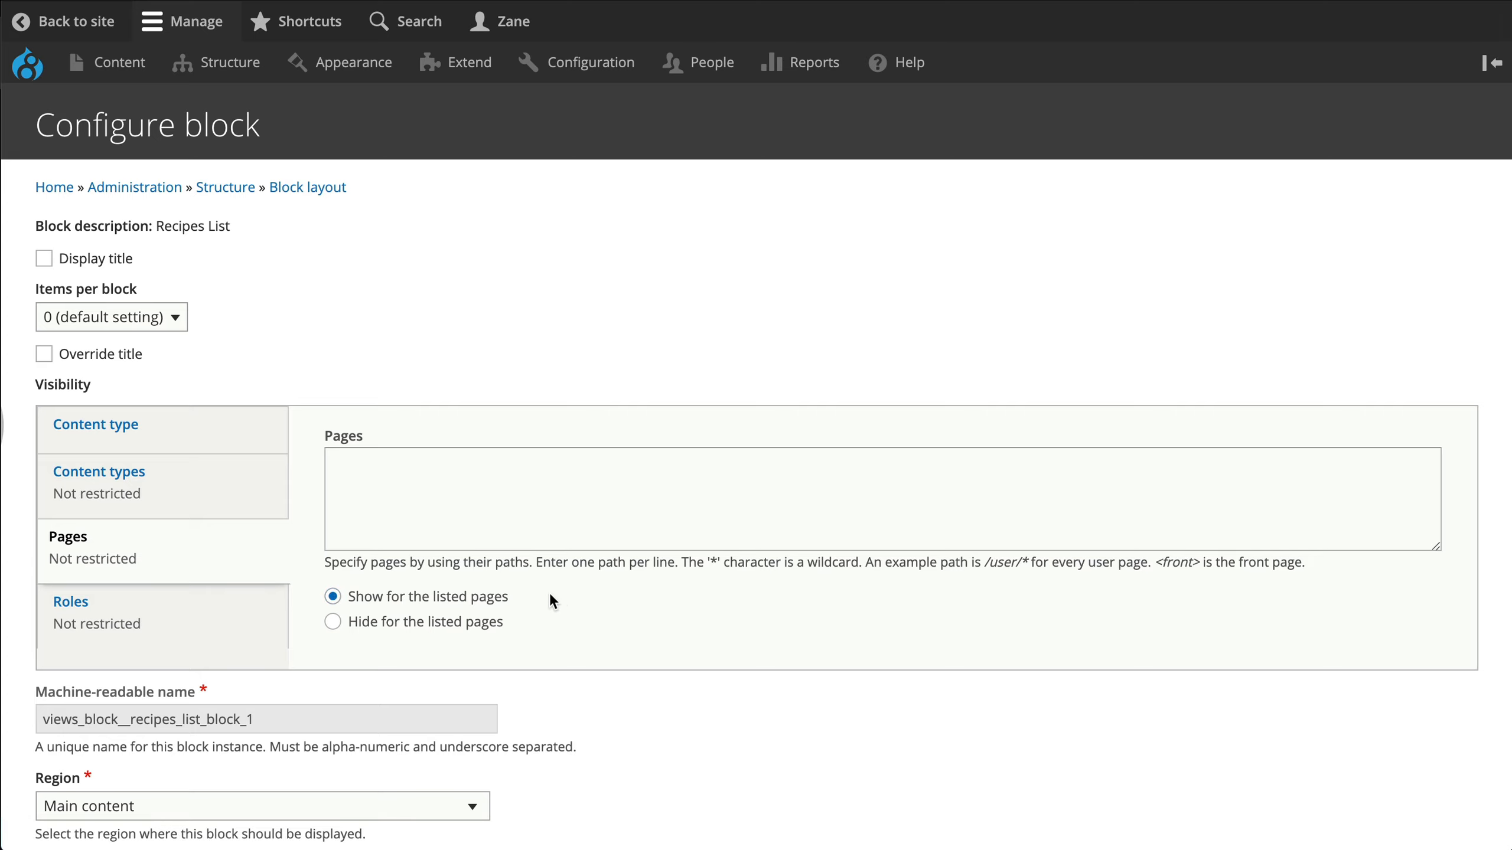
{"action": "left_click_drag", "start_coordinate": [555, 595], "coordinate": [353, 601]}
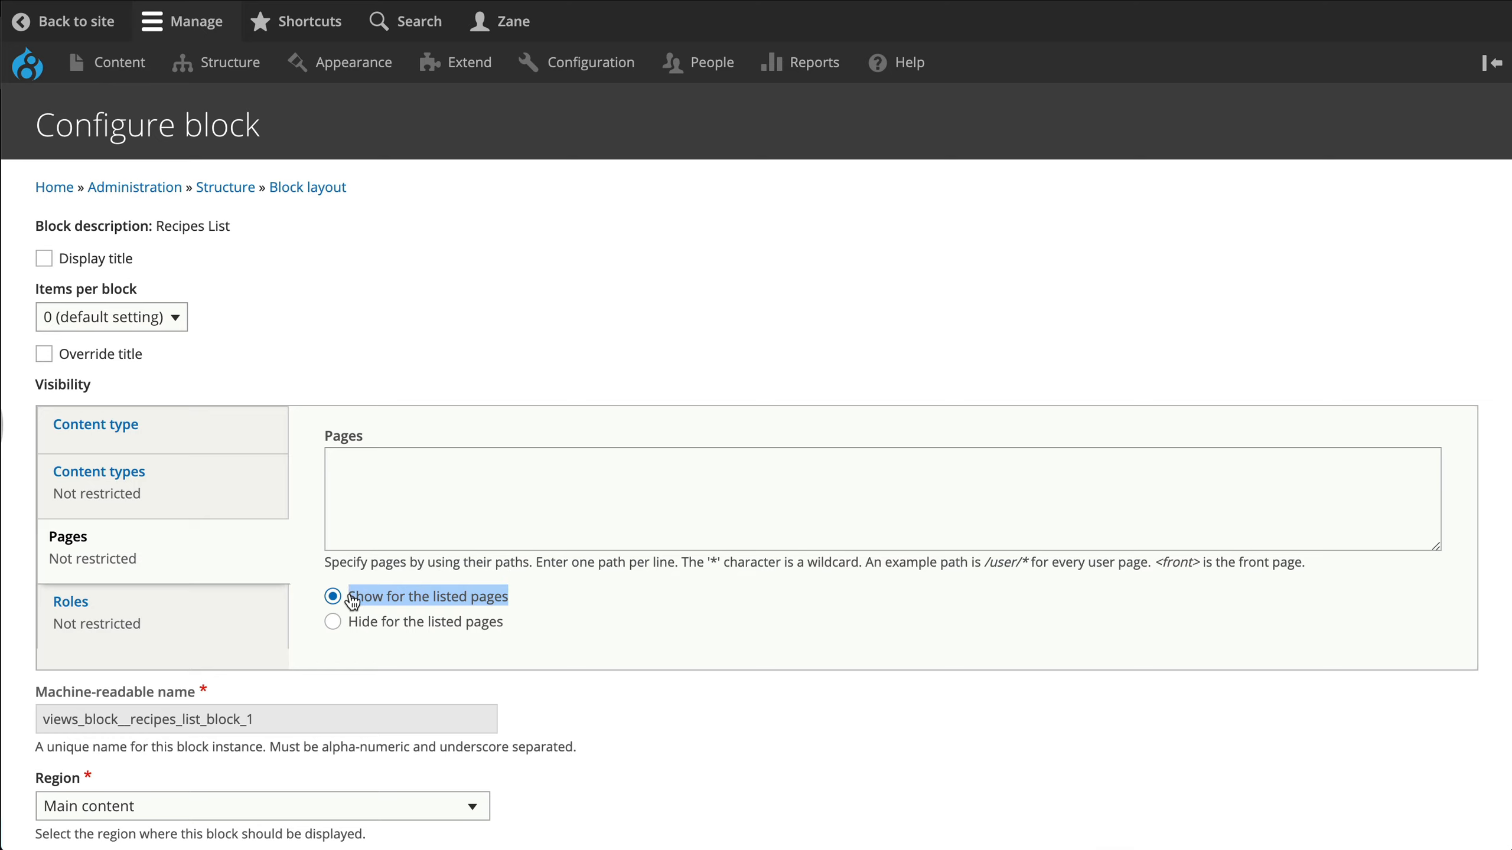
{"action": "left_click", "coordinate": [398, 476]}
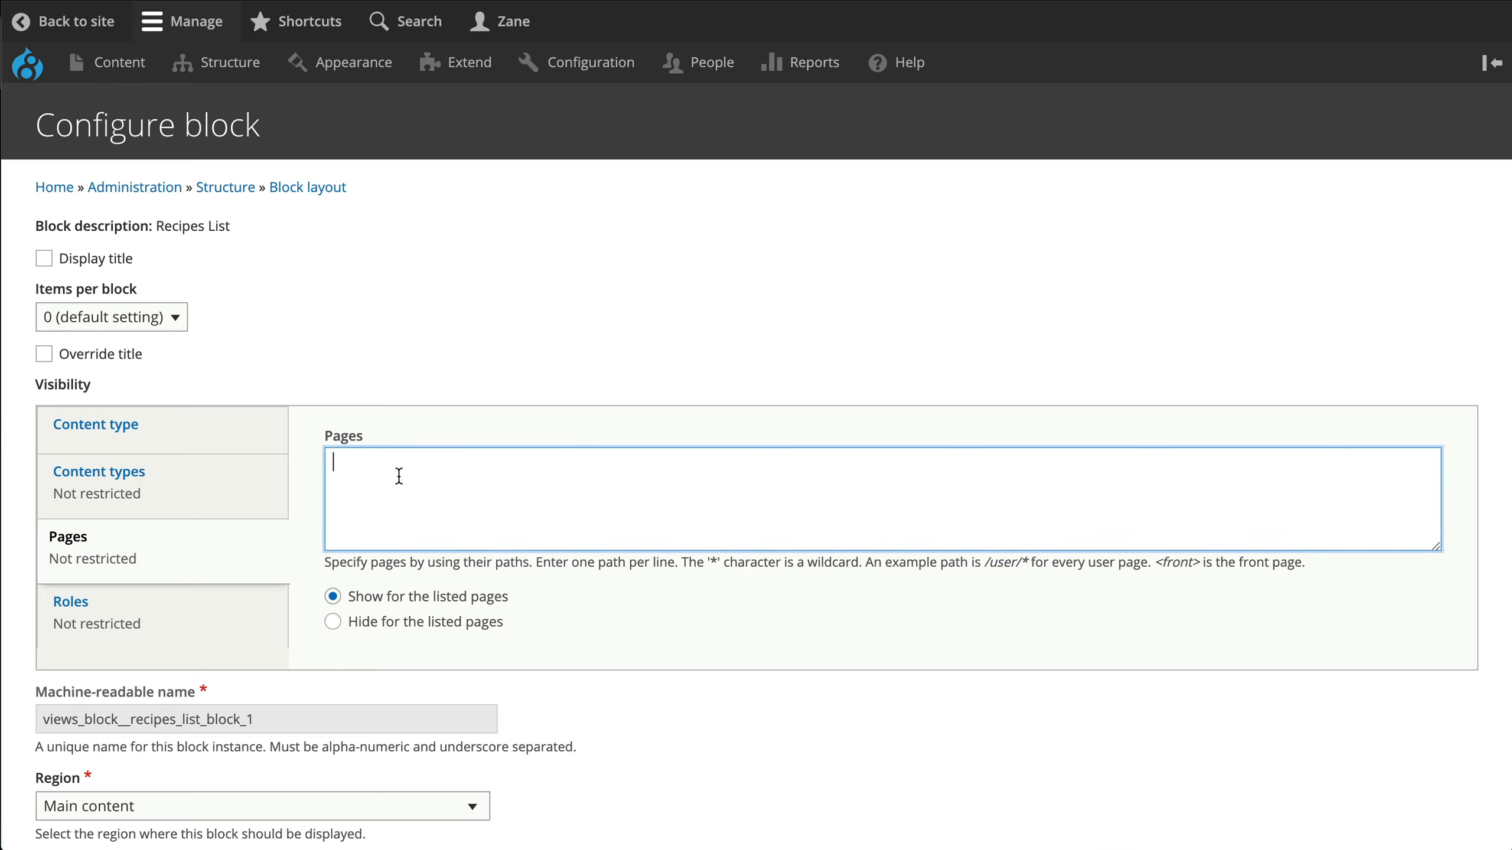
{"action": "type", "text": "/recipes"}
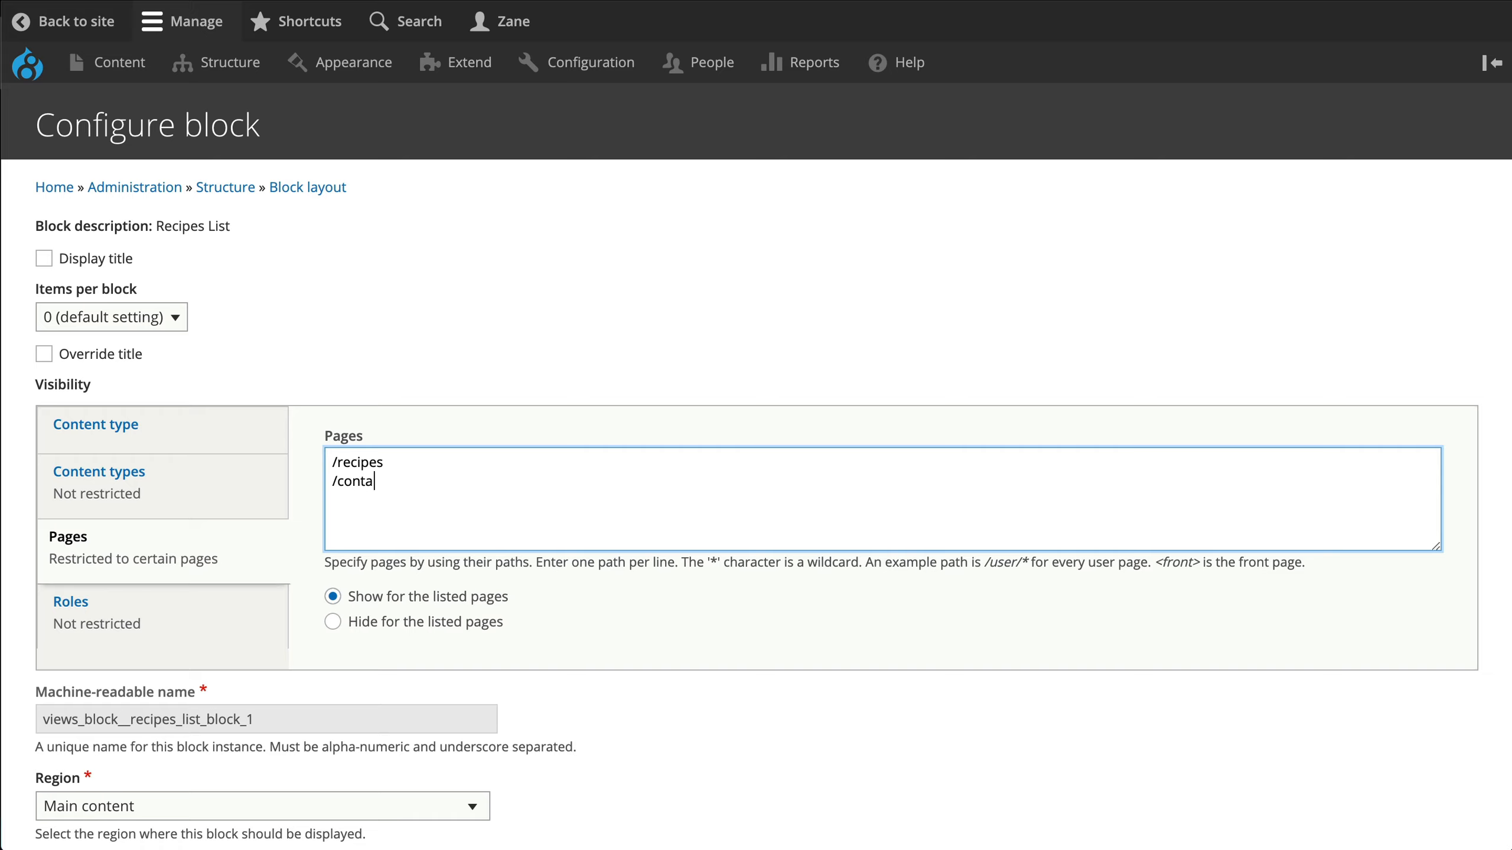
{"action": "key", "text": "super+BackSpace"}
{"action": "scroll", "coordinate": [727, 667], "scroll_direction": "down", "scroll_amount": 3}
{"action": "left_click", "coordinate": [107, 738]}
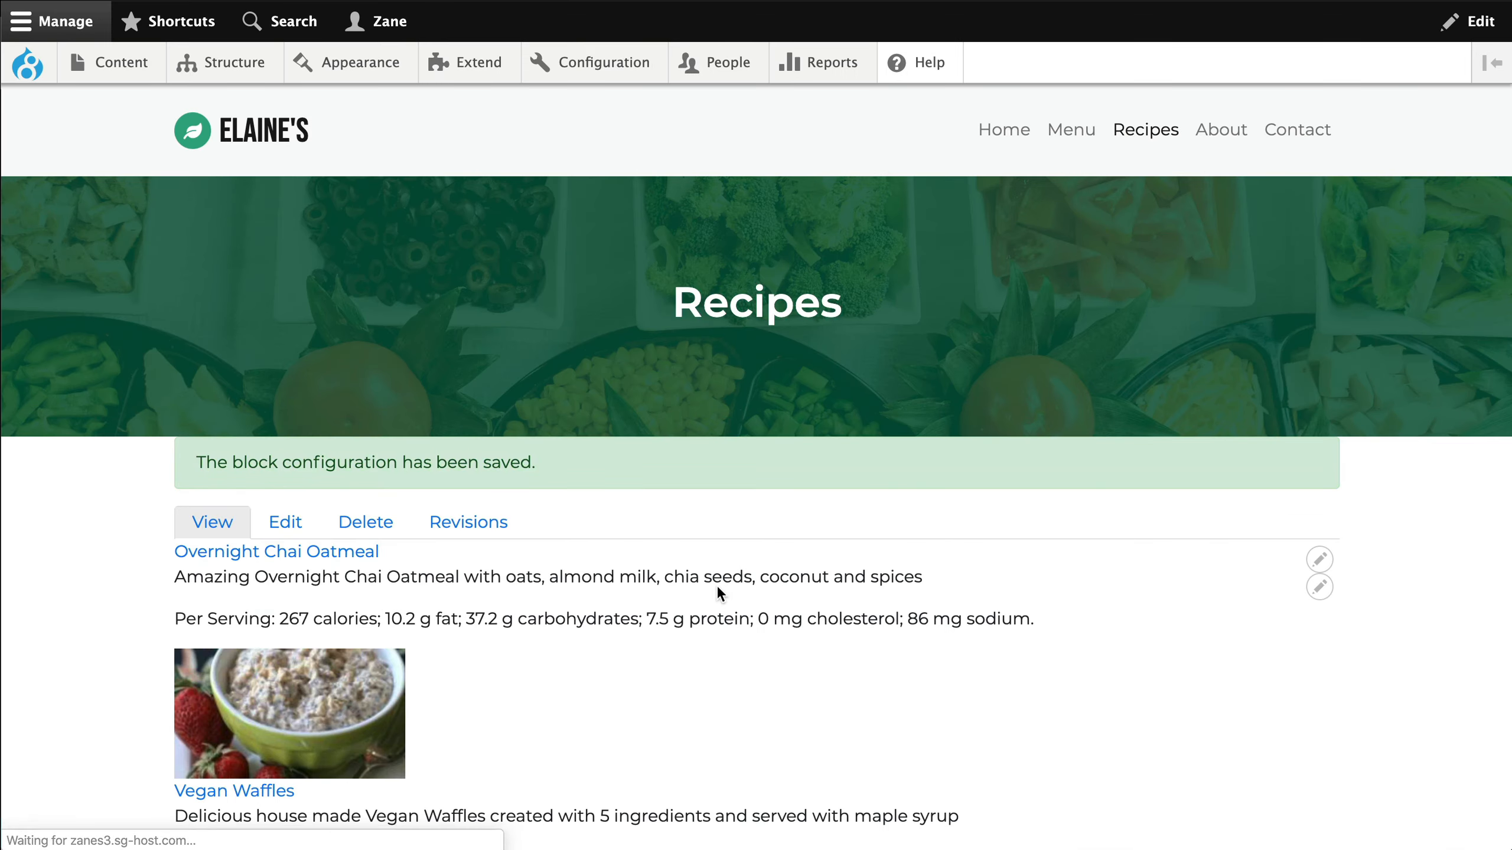
Step: Examine the whole Recipes page for the list of recipes in the saved block
{"action": "scroll", "coordinate": [948, 620], "scroll_direction": "down", "scroll_amount": 10}
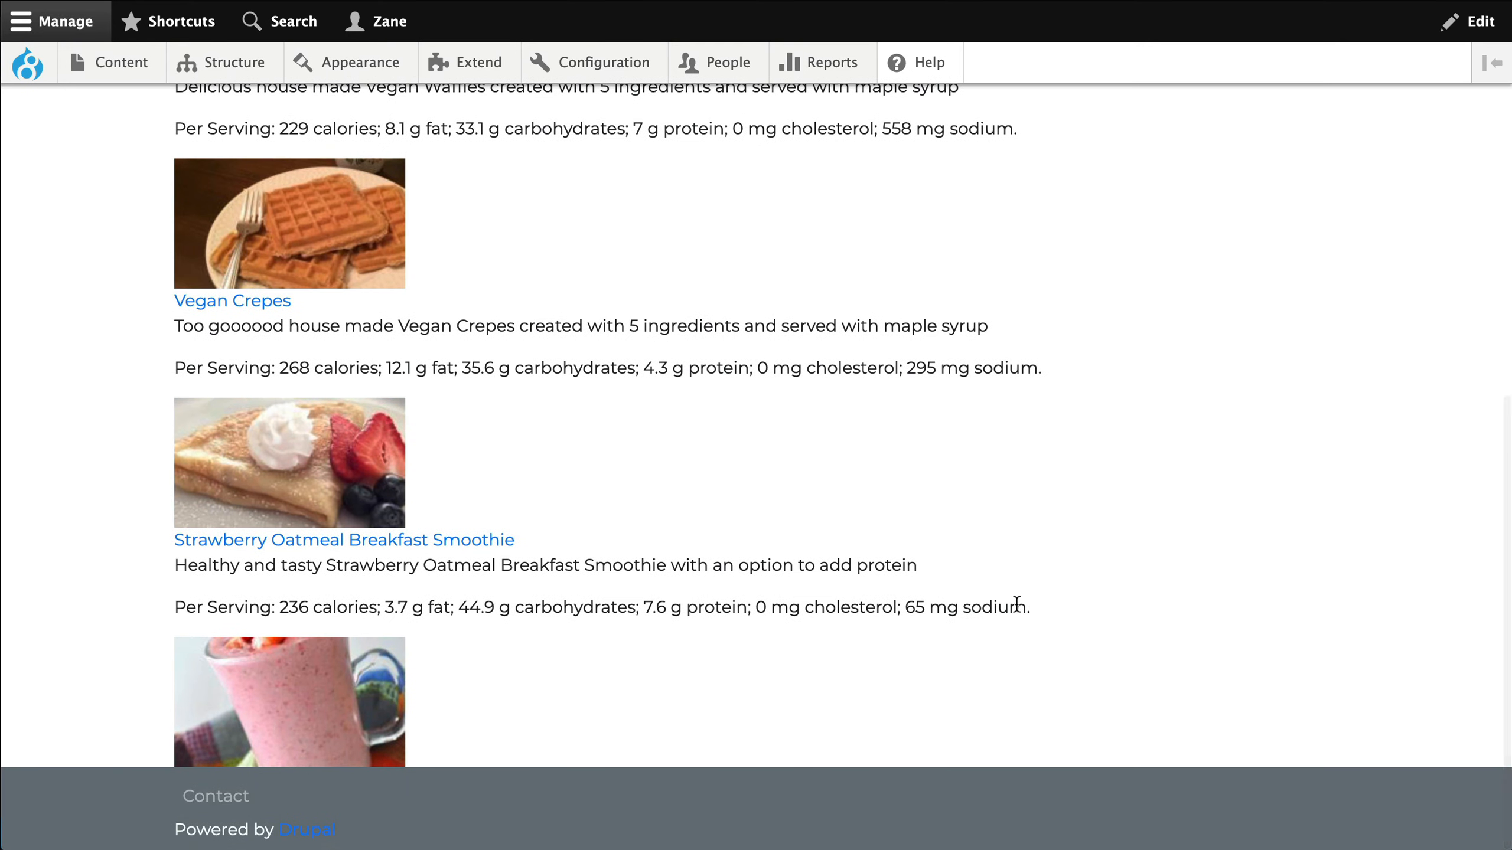
{"action": "scroll", "coordinate": [1071, 572], "scroll_direction": "up", "scroll_amount": 4}
{"action": "scroll", "coordinate": [1132, 529], "scroll_direction": "up", "scroll_amount": 2}
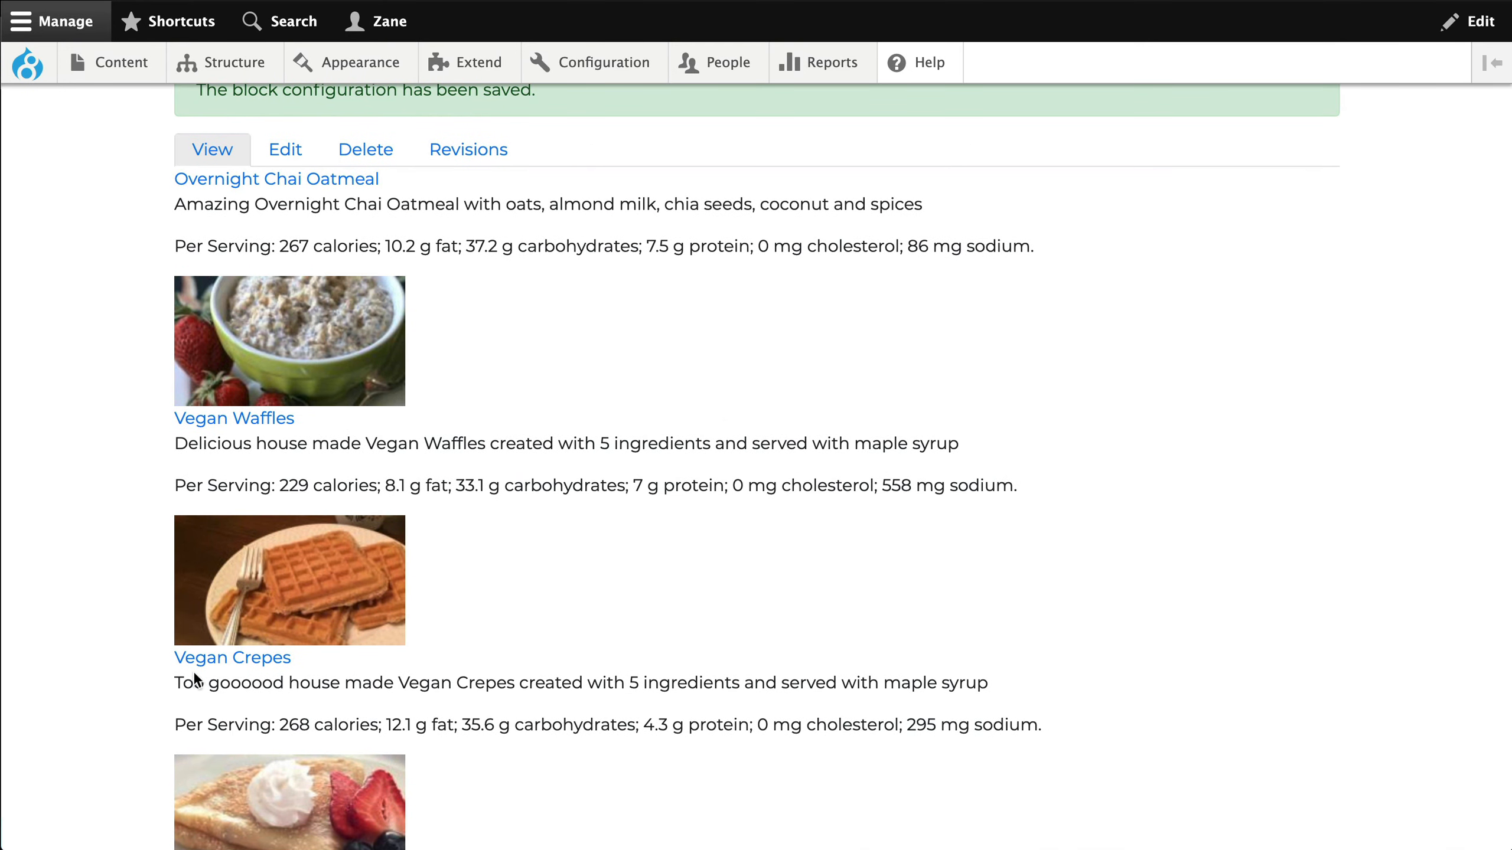
{"action": "scroll", "coordinate": [1077, 655], "scroll_direction": "up", "scroll_amount": 6}
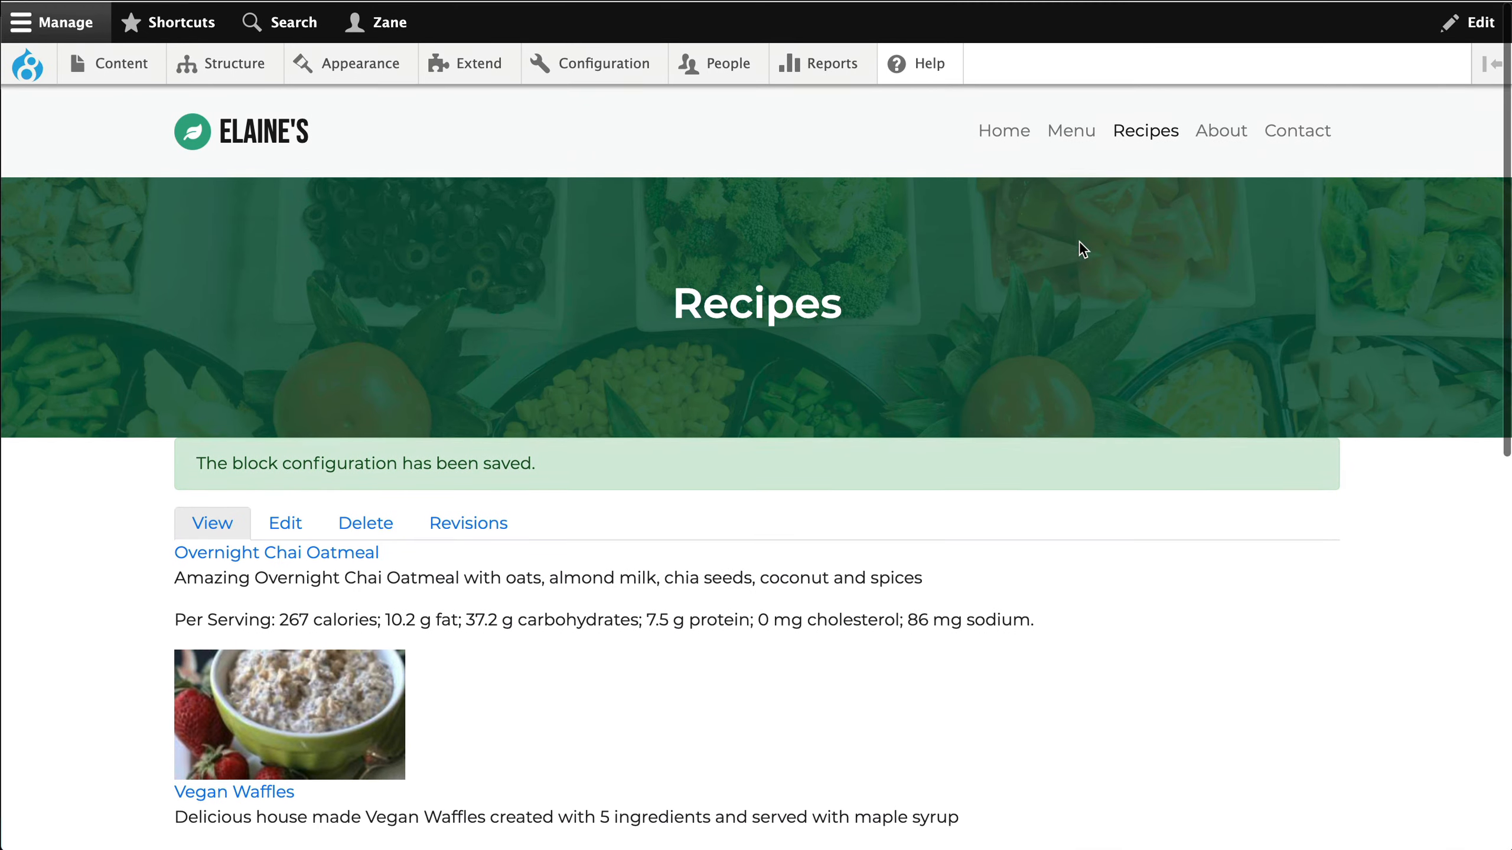
Step: Check the Menu page from end to end and the Home page for the recipes block
{"action": "left_click", "coordinate": [1071, 131]}
{"action": "scroll", "coordinate": [441, 610], "scroll_direction": "down", "scroll_amount": 10}
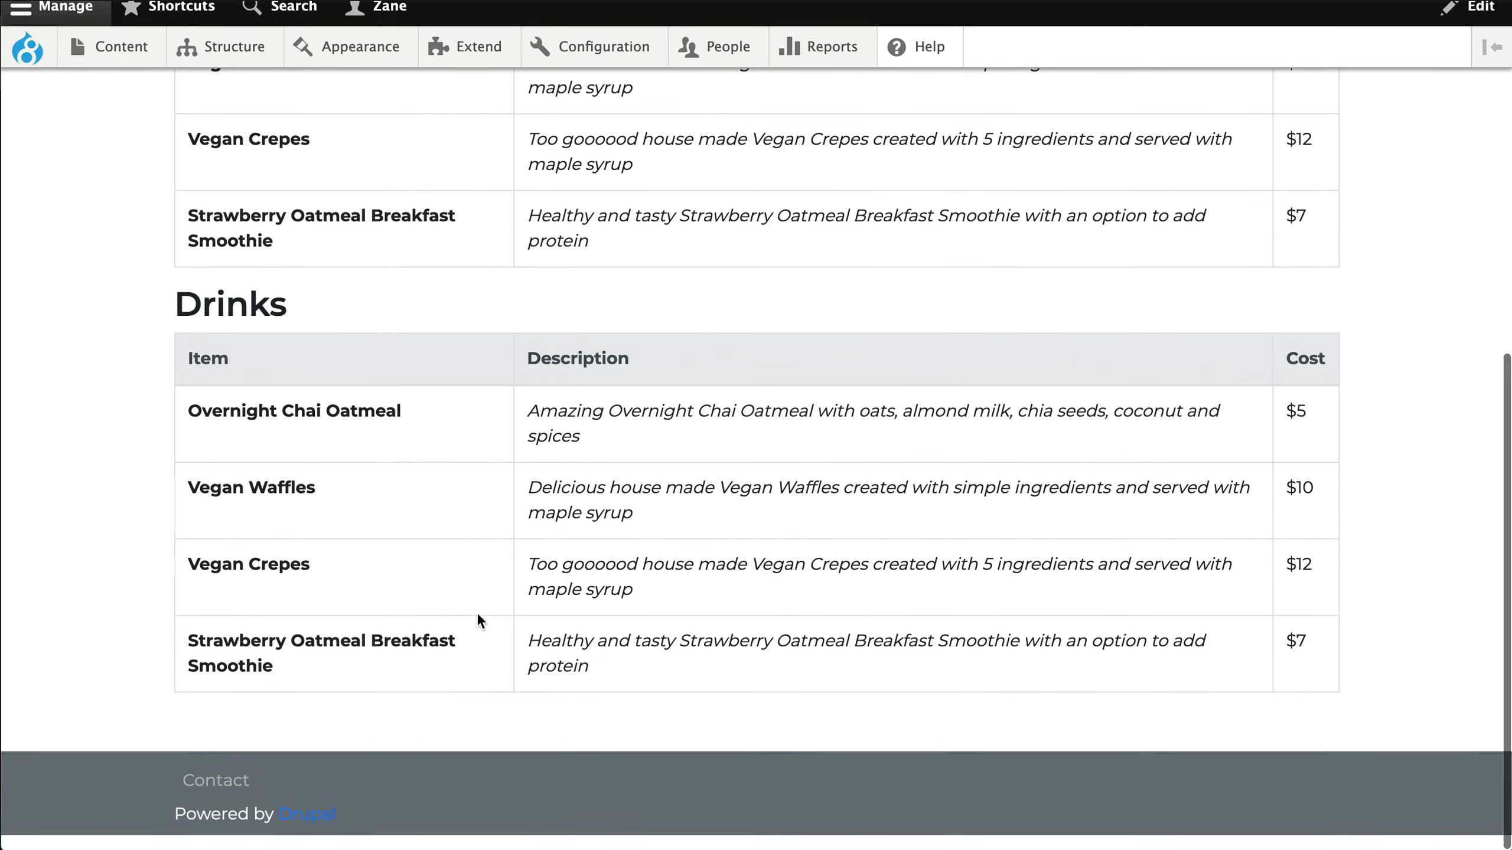
{"action": "scroll", "coordinate": [901, 432], "scroll_direction": "up", "scroll_amount": 10}
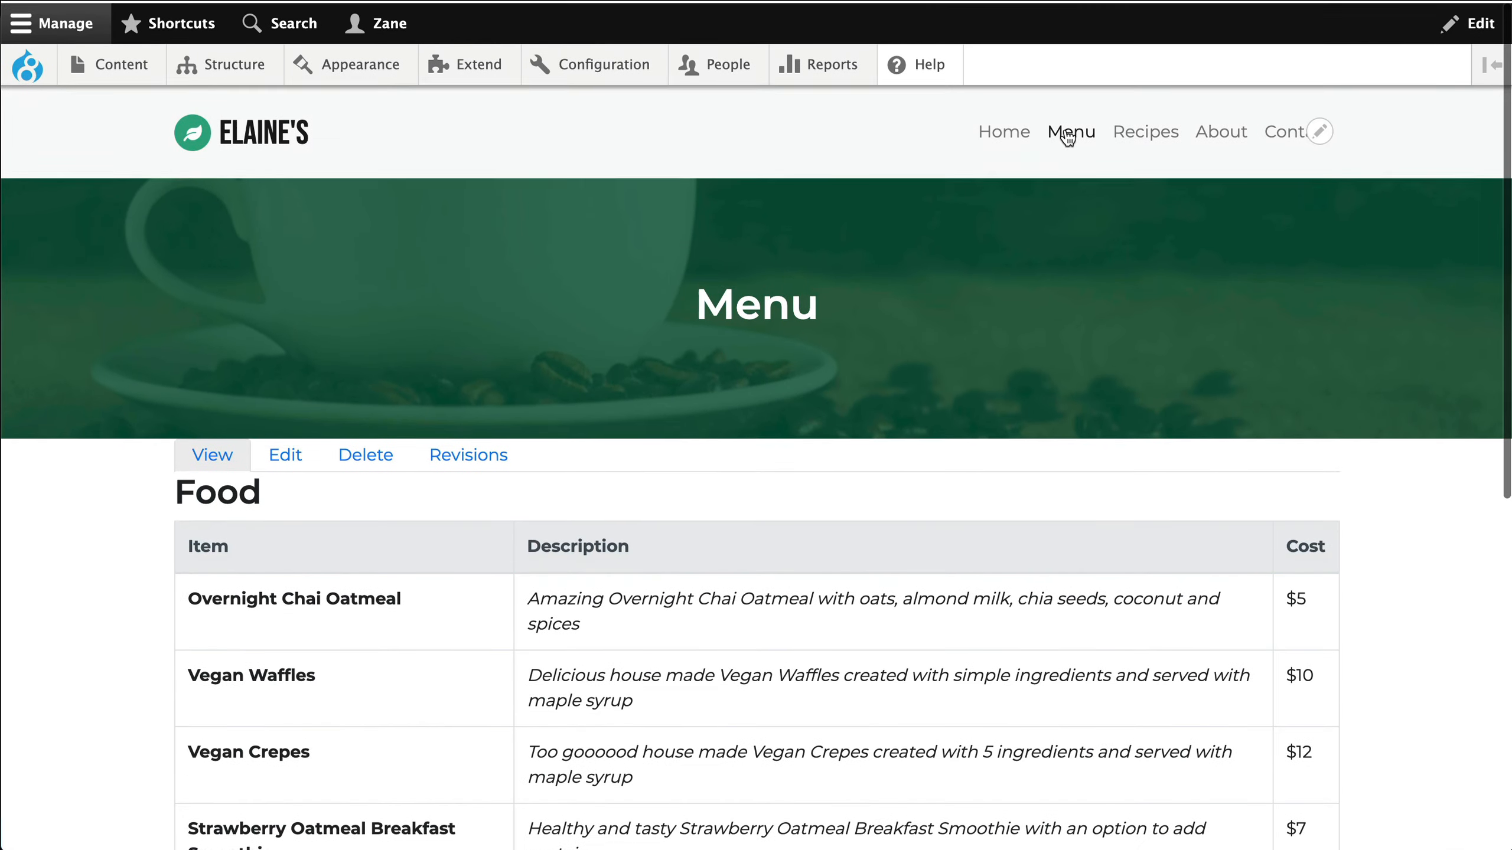
{"action": "left_click", "coordinate": [994, 127]}
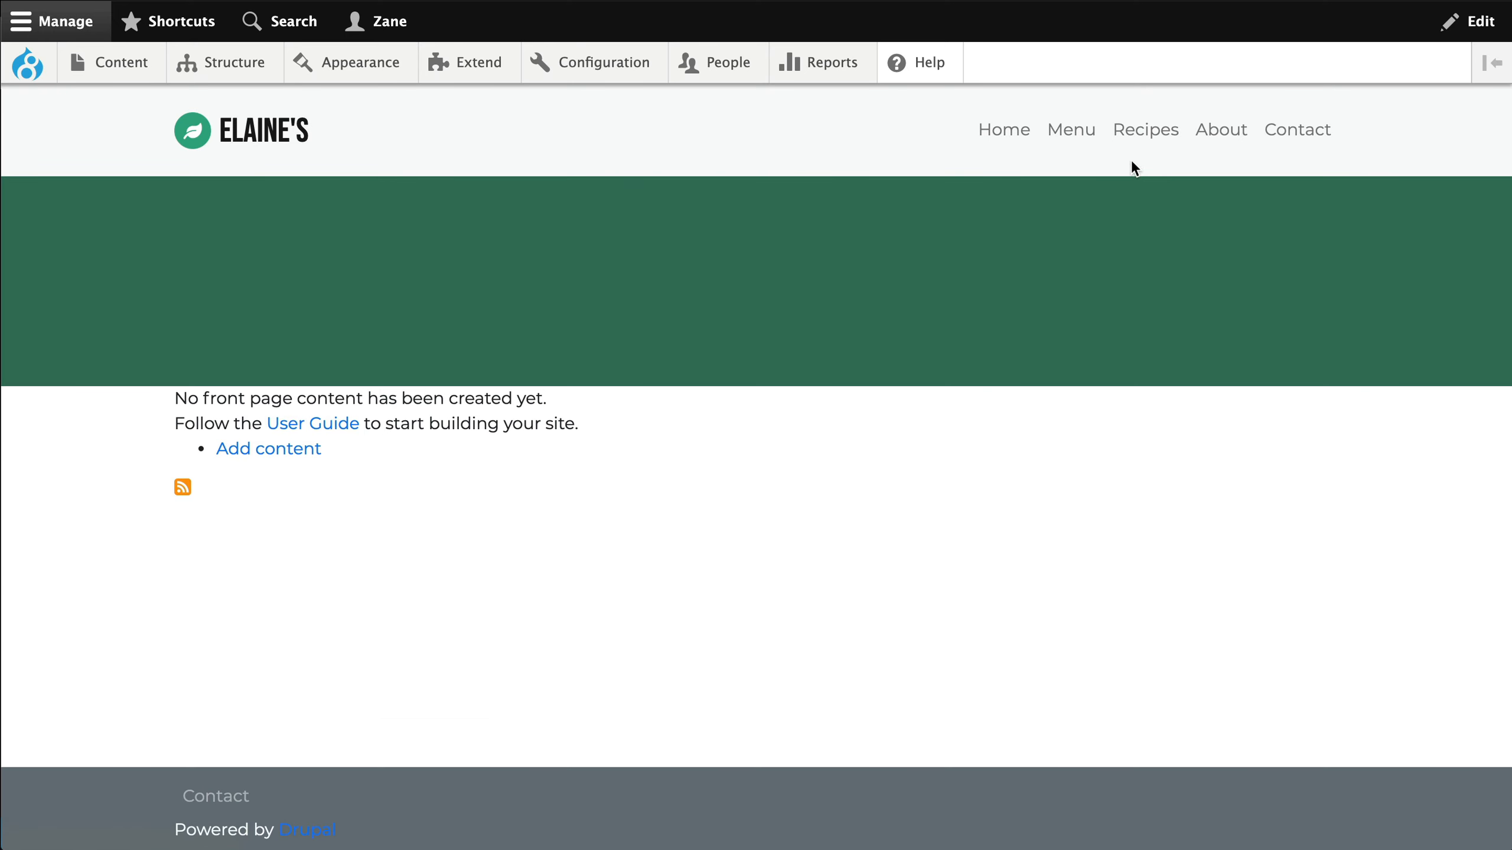
Step: Return to the Recipes page and review how its recipe entries are laid out
{"action": "left_click", "coordinate": [1133, 136]}
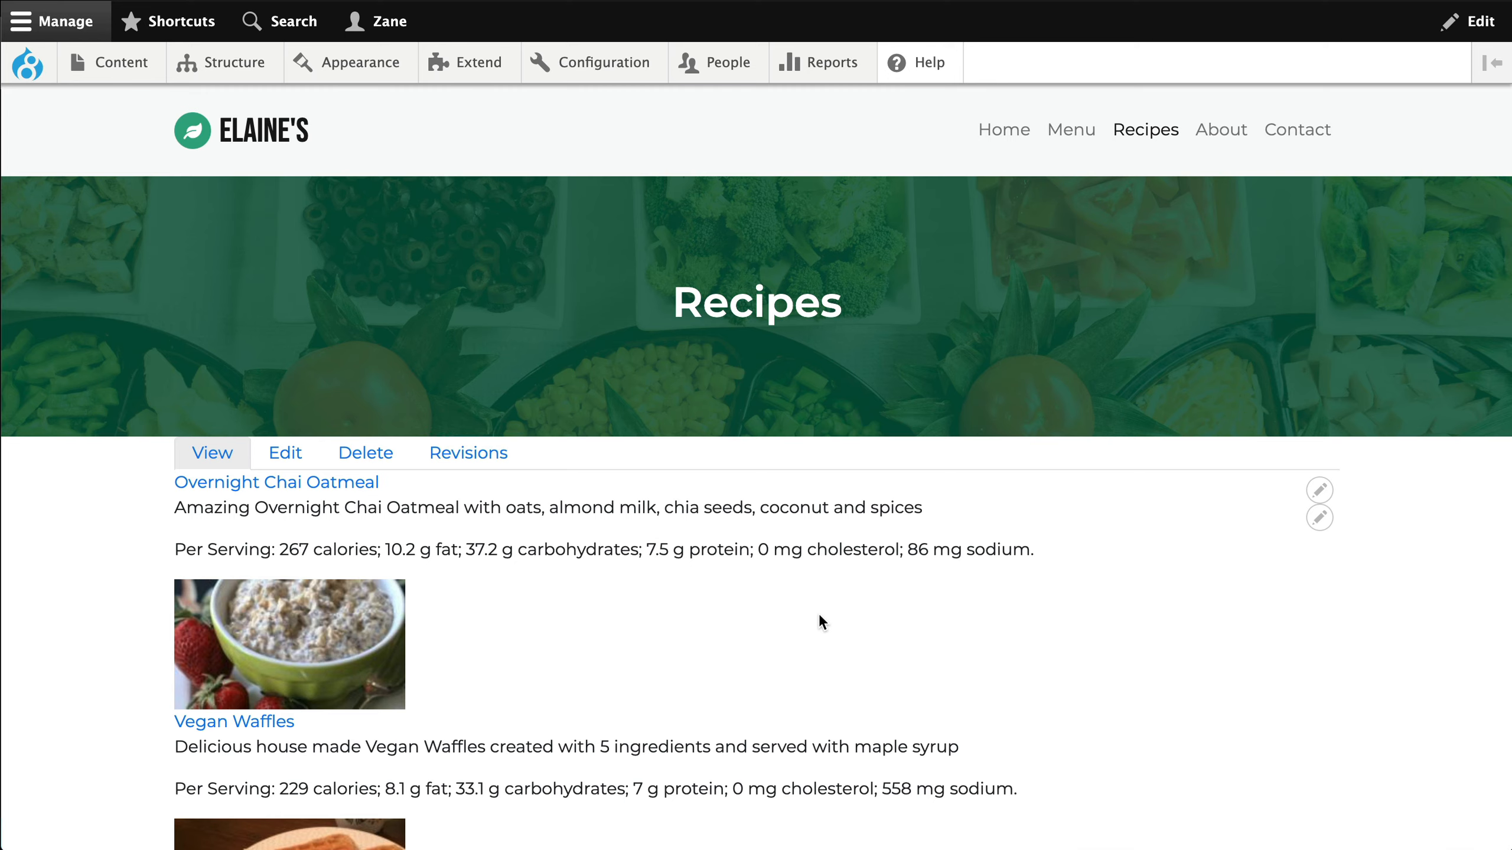
{"action": "scroll", "coordinate": [815, 621], "scroll_direction": "down", "scroll_amount": 1}
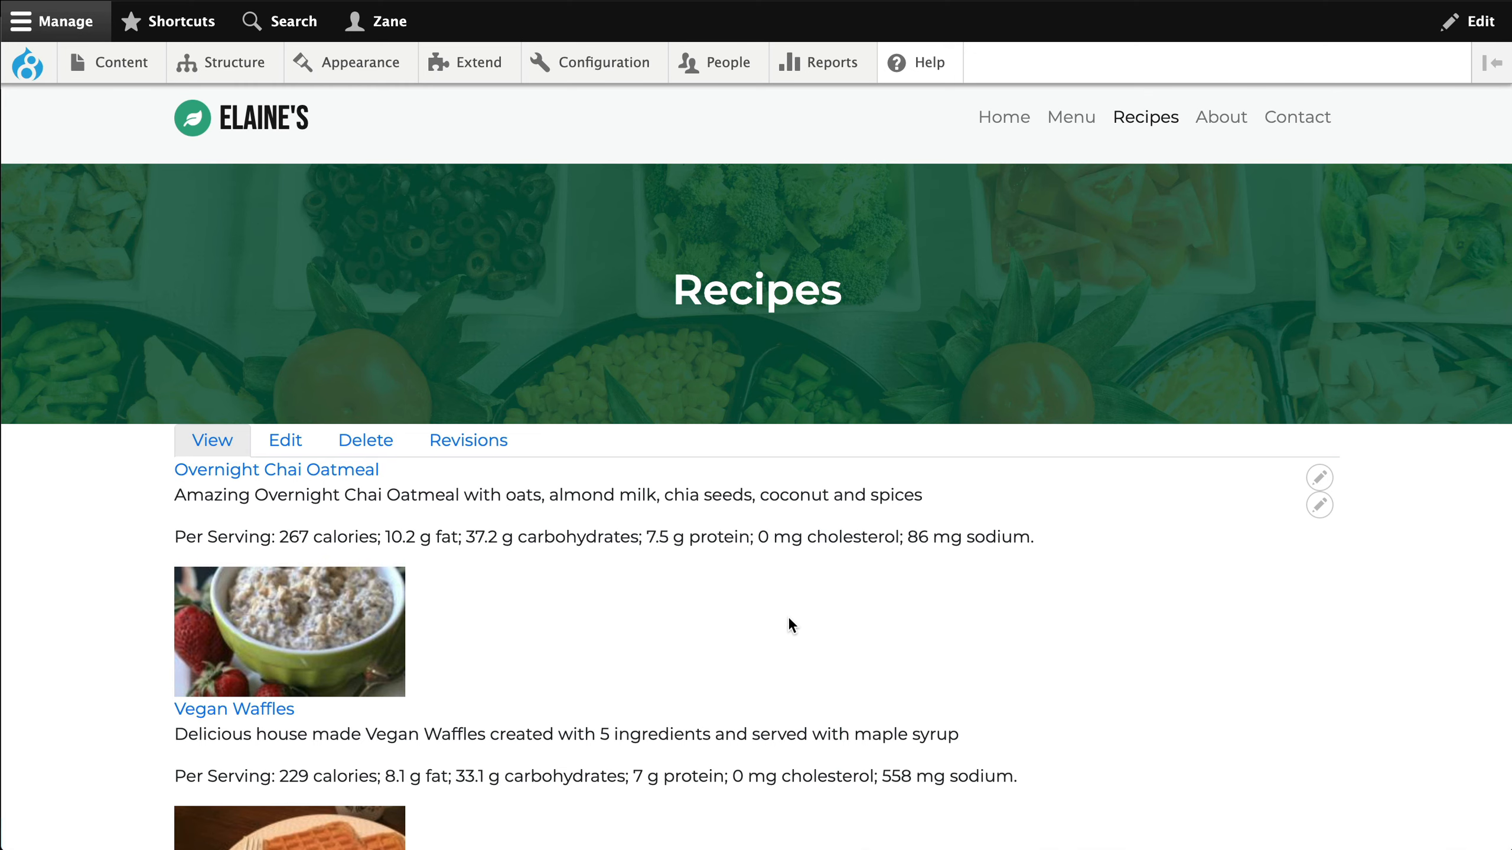
{"action": "scroll", "coordinate": [840, 613], "scroll_direction": "down", "scroll_amount": 3}
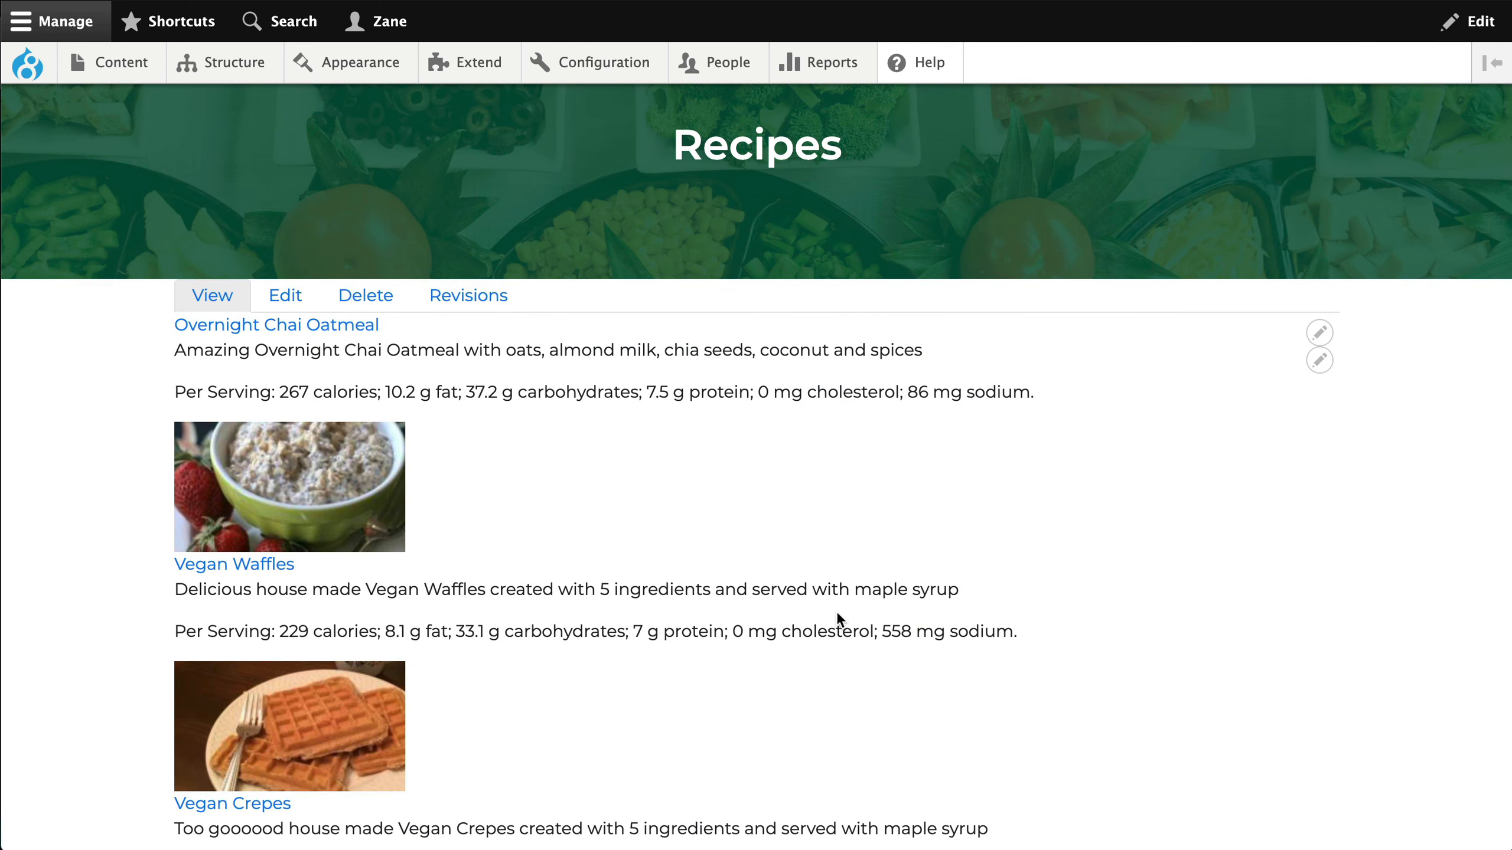